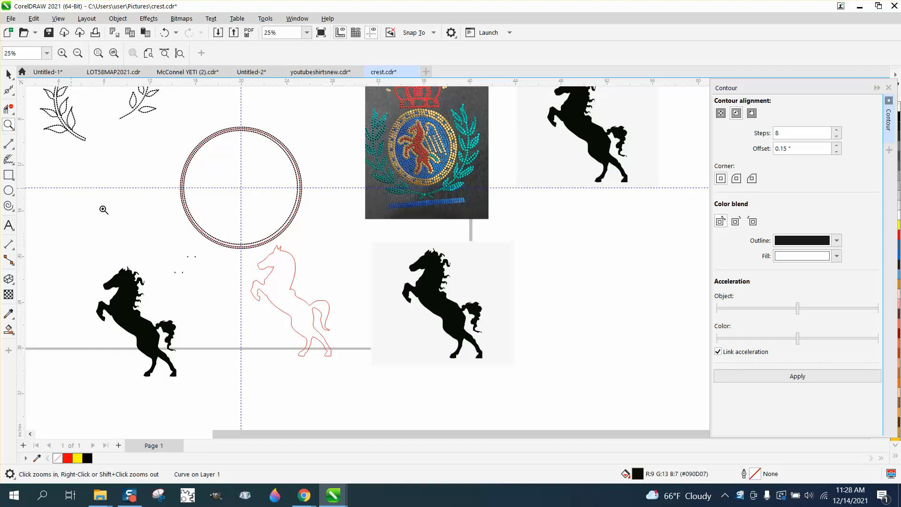
Remove the fill from the black horse silhouette and give it a black outline.
{"action": "left_click_drag", "start_coordinate": [108, 256], "coordinate": [192, 360]}
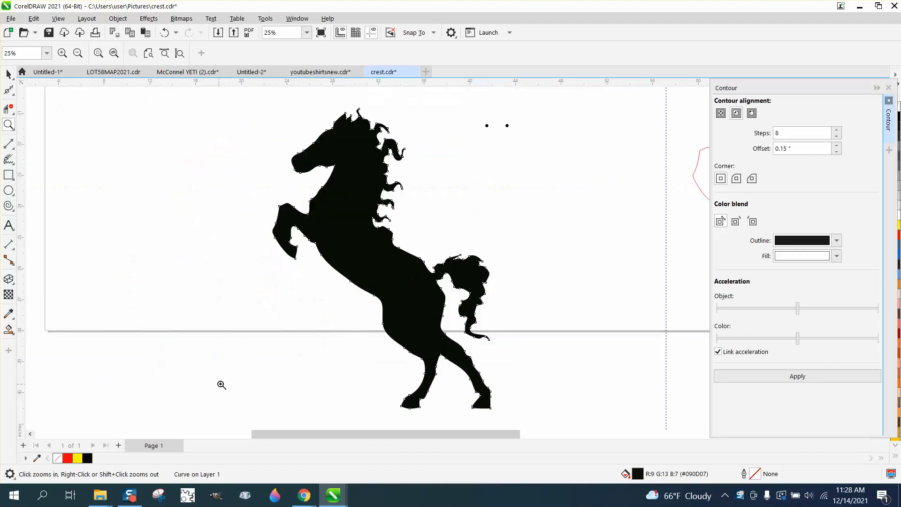
{"action": "left_click", "coordinate": [13, 97]}
{"action": "left_click", "coordinate": [43, 105]}
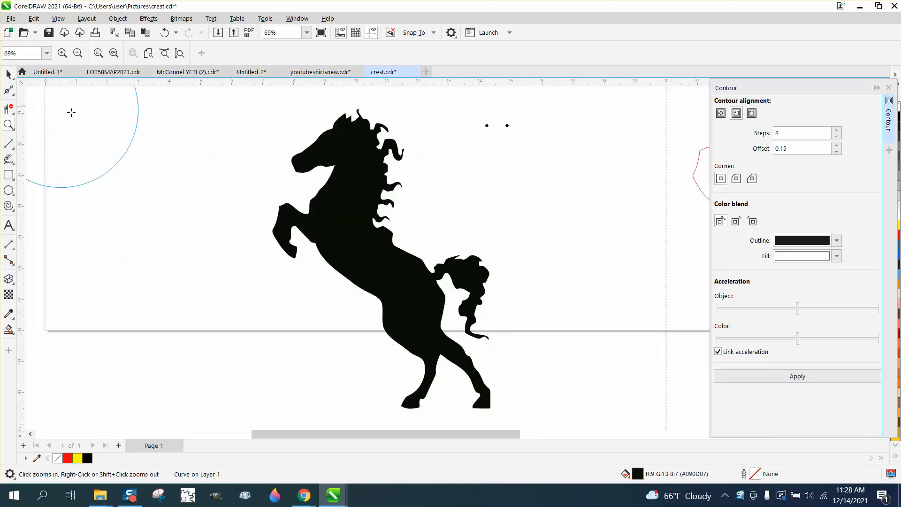
{"action": "left_click", "coordinate": [13, 94]}
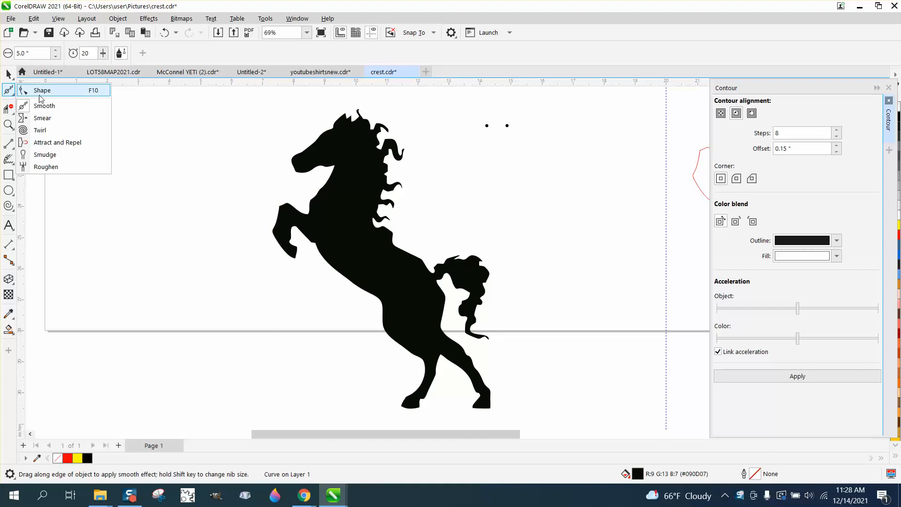
{"action": "left_click", "coordinate": [33, 89]}
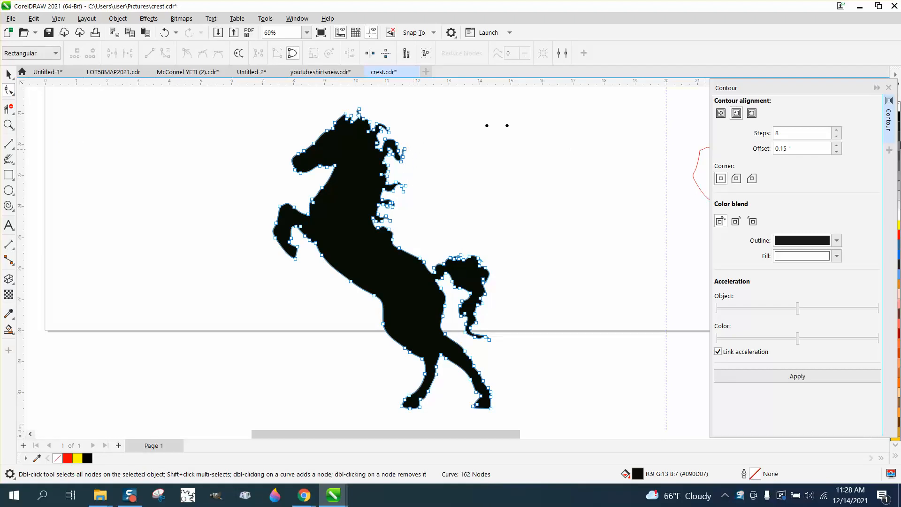
{"action": "left_click", "coordinate": [876, 91]}
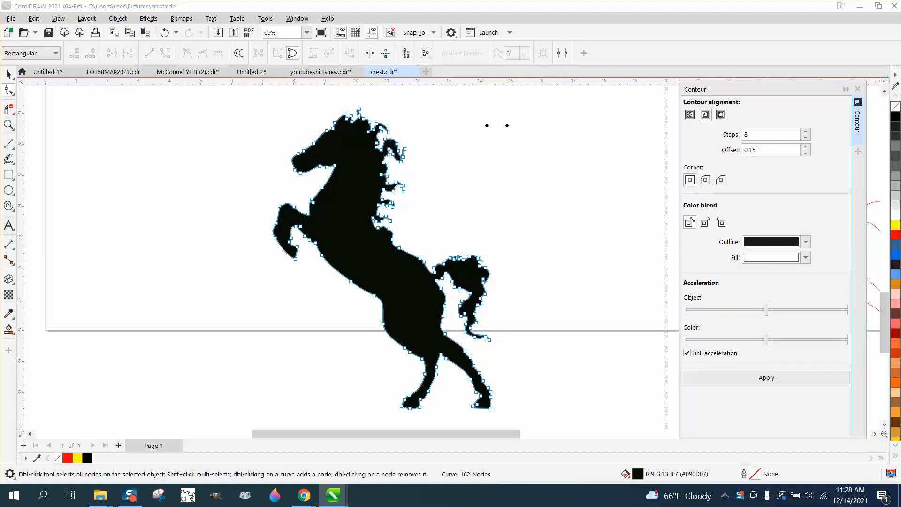
{"action": "left_click", "coordinate": [896, 114]}
{"action": "right_click", "coordinate": [896, 116]}
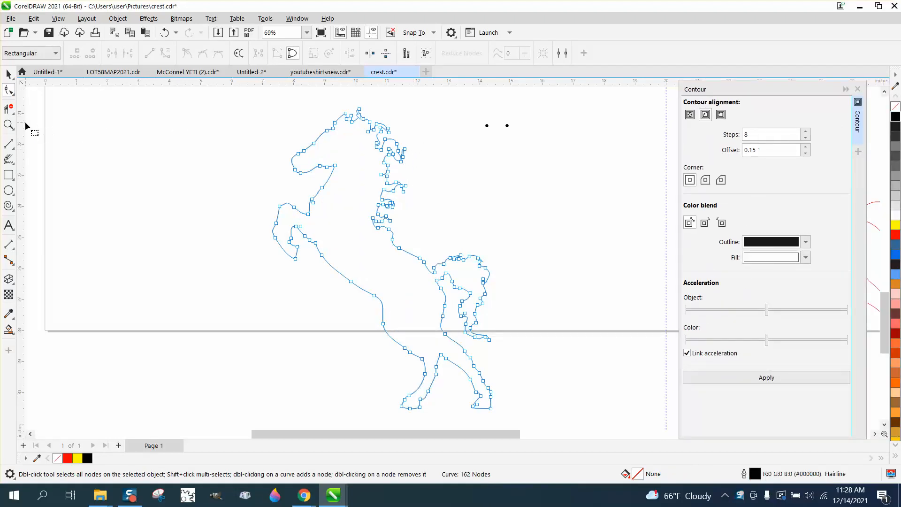
Delete the jagged mane nodes along the back of the horse's neck.
{"action": "key", "text": "z"}
{"action": "left_click_drag", "start_coordinate": [276, 105], "coordinate": [521, 265]}
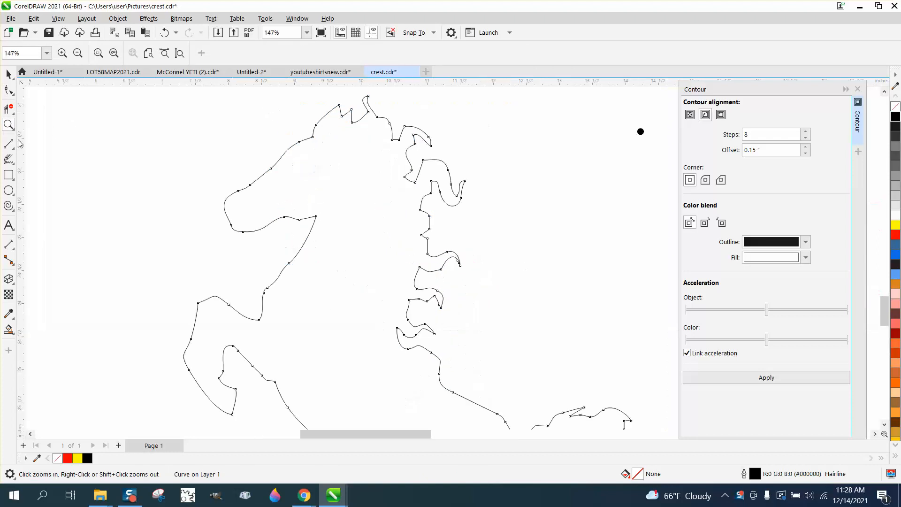
{"action": "left_click", "coordinate": [7, 94]}
{"action": "left_click_drag", "start_coordinate": [366, 128], "coordinate": [522, 325]}
{"action": "key", "text": "Delete"}
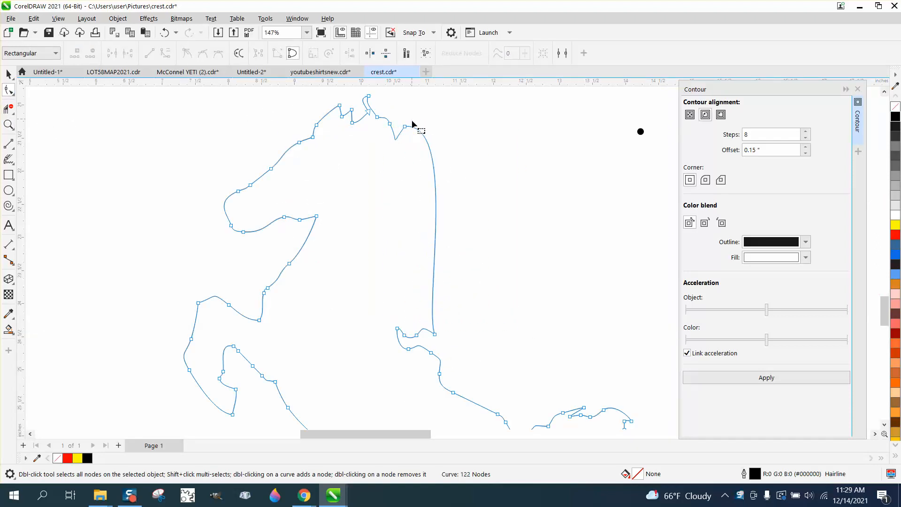
Delete the leftover mane nodes behind the head and at the base of the neck.
{"action": "left_click_drag", "start_coordinate": [412, 123], "coordinate": [388, 159]}
{"action": "key", "text": "Delete"}
{"action": "left_click_drag", "start_coordinate": [444, 331], "coordinate": [451, 226]}
{"action": "key", "text": "Delete"}
{"action": "left_click", "coordinate": [397, 329]}
{"action": "scroll", "coordinate": [451, 263], "scroll_direction": "down", "scroll_amount": 2}
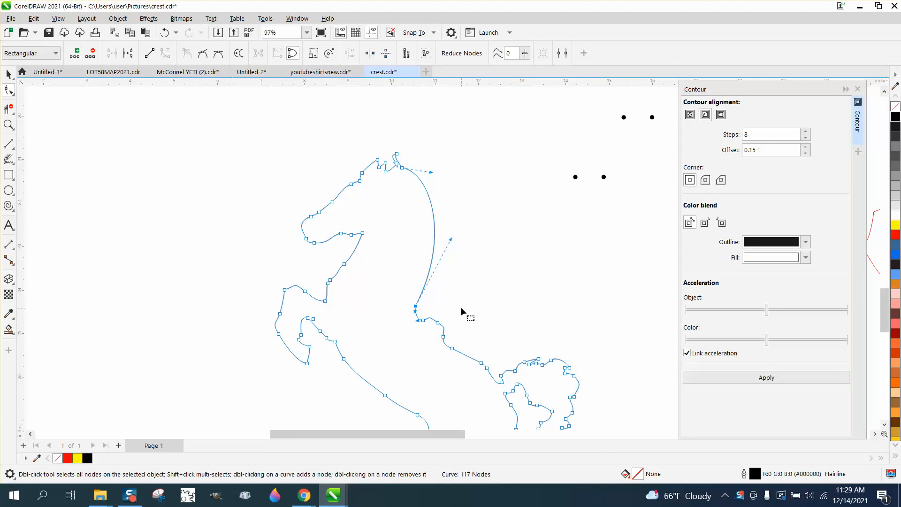
Delete the bumpy nodes between the base of the neck and the horse's back.
{"action": "key", "text": "XF86Calculator"}
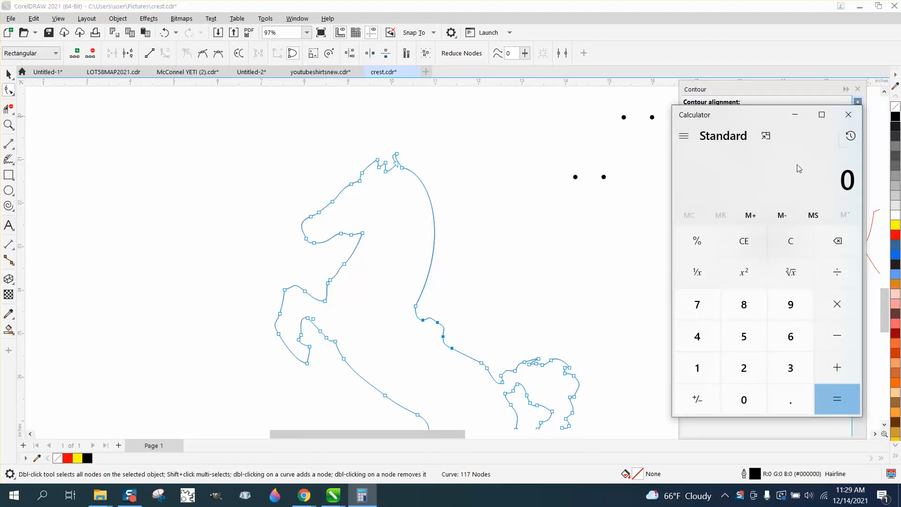
{"action": "left_click", "coordinate": [848, 115]}
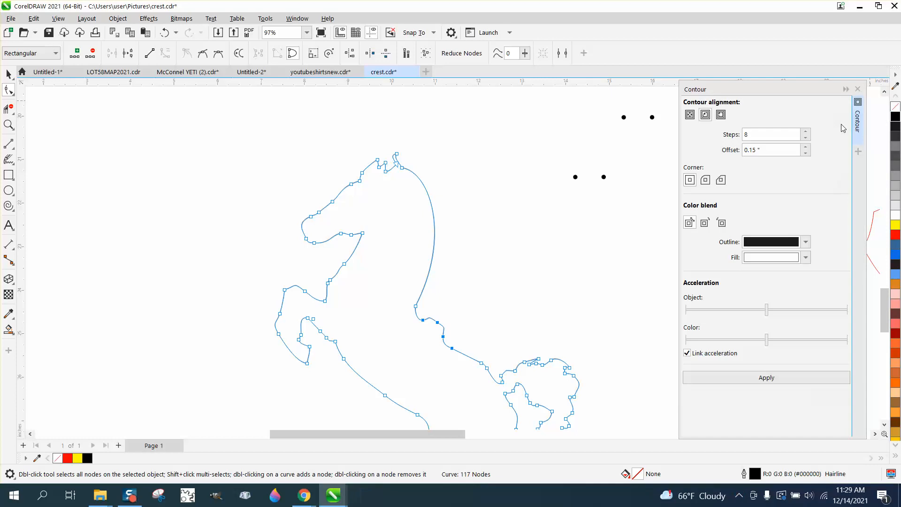
{"action": "left_click_drag", "start_coordinate": [464, 297], "coordinate": [415, 382]}
{"action": "key", "text": "Delete"}
{"action": "scroll", "coordinate": [489, 322], "scroll_direction": "down", "scroll_amount": 1}
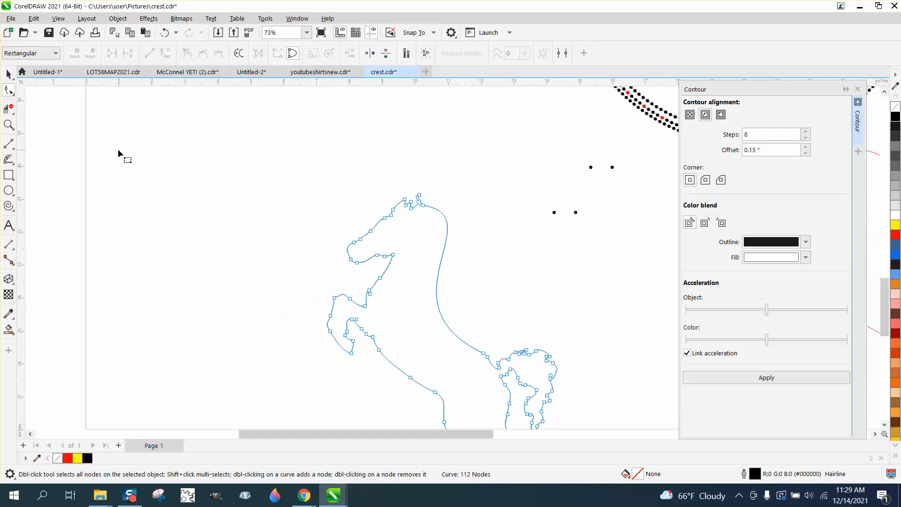
Smooth the jagged tail outline with the Smooth tool.
{"action": "left_click", "coordinate": [8, 124]}
{"action": "scroll", "coordinate": [328, 284], "scroll_direction": "down", "scroll_amount": 2}
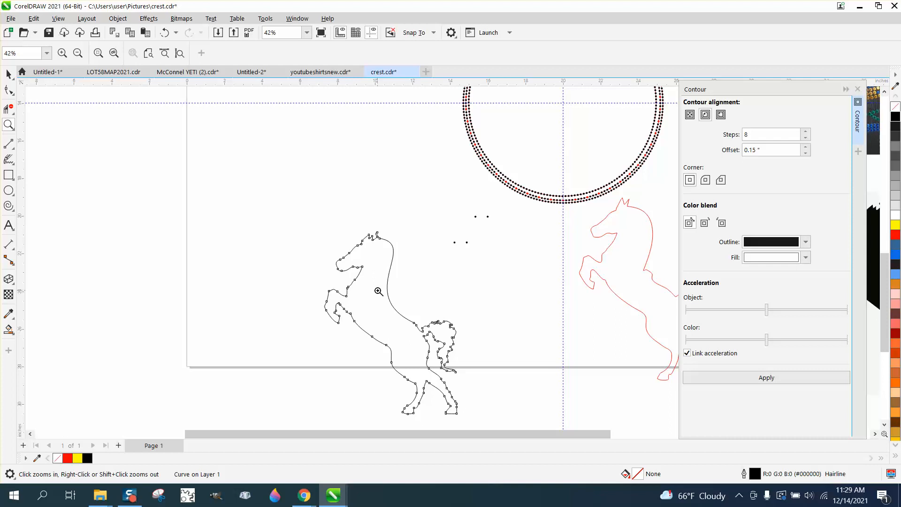
{"action": "left_click_drag", "start_coordinate": [379, 302], "coordinate": [506, 393]}
{"action": "left_click", "coordinate": [8, 104]}
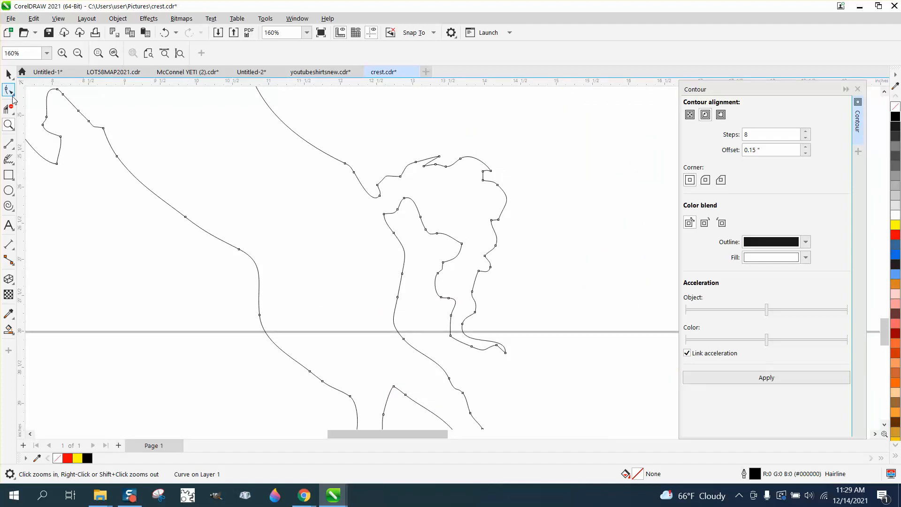
{"action": "left_click", "coordinate": [235, 157]}
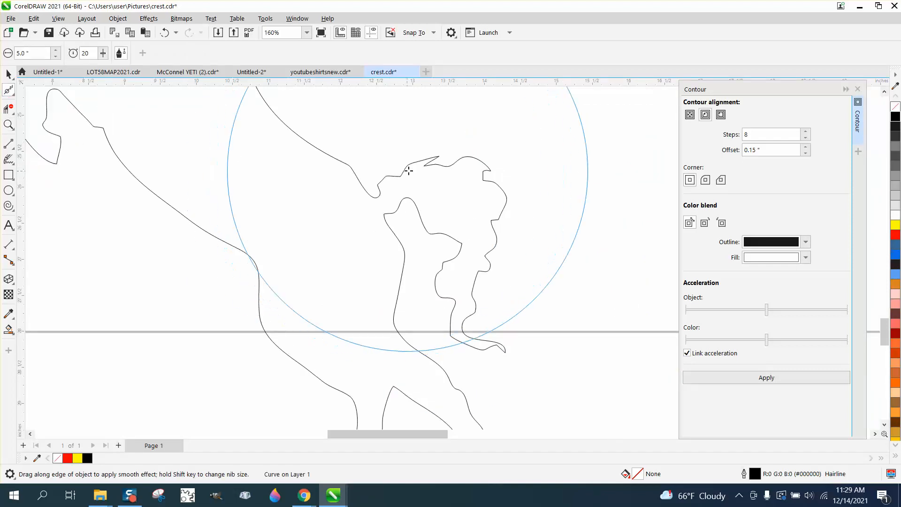
{"action": "mouse_move", "coordinate": [382, 155]}
{"action": "left_mouse_down"}
{"action": "mouse_move", "coordinate": [398, 157]}
{"action": "mouse_move", "coordinate": [450, 216]}
{"action": "mouse_move", "coordinate": [480, 226]}
{"action": "left_mouse_up"}
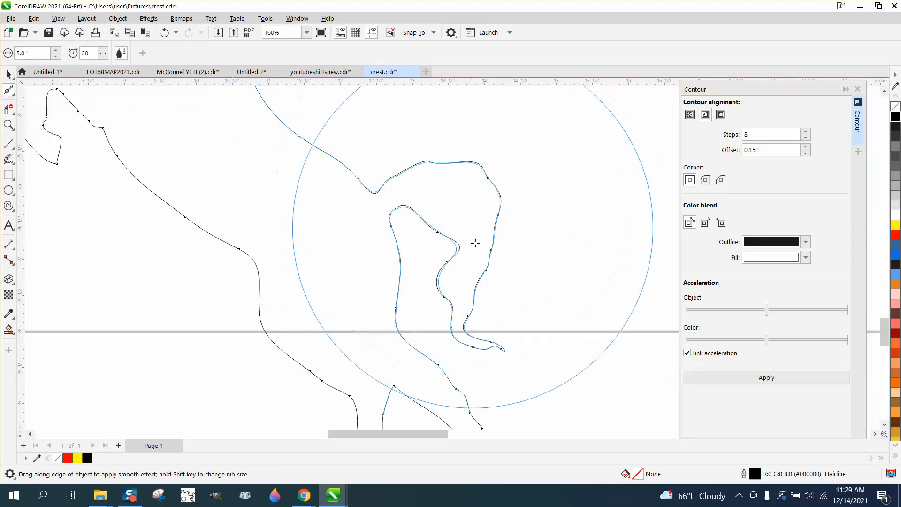
{"action": "scroll", "coordinate": [478, 356], "scroll_direction": "down", "scroll_amount": 3}
{"action": "scroll", "coordinate": [427, 306], "scroll_direction": "down", "scroll_amount": 8}
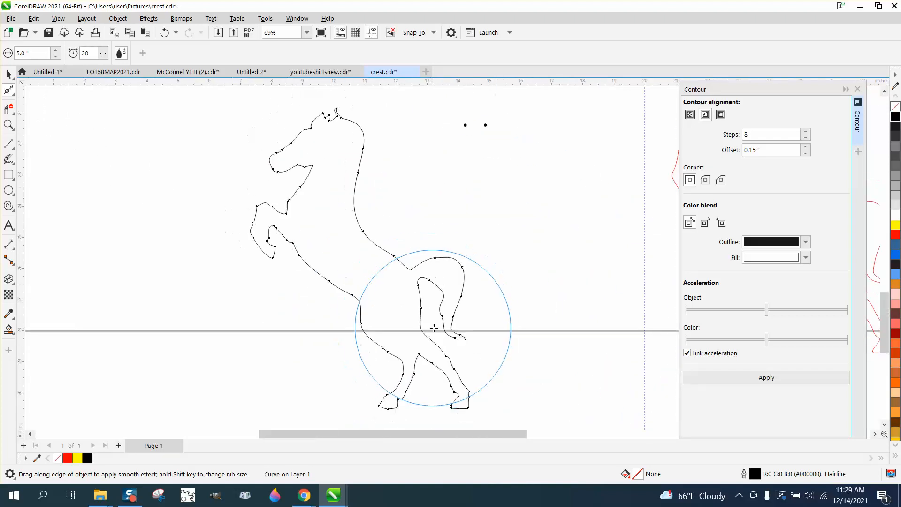
Delete the nodes forming the curled tuft of hair behind the horse's ears.
{"action": "left_click", "coordinate": [9, 125]}
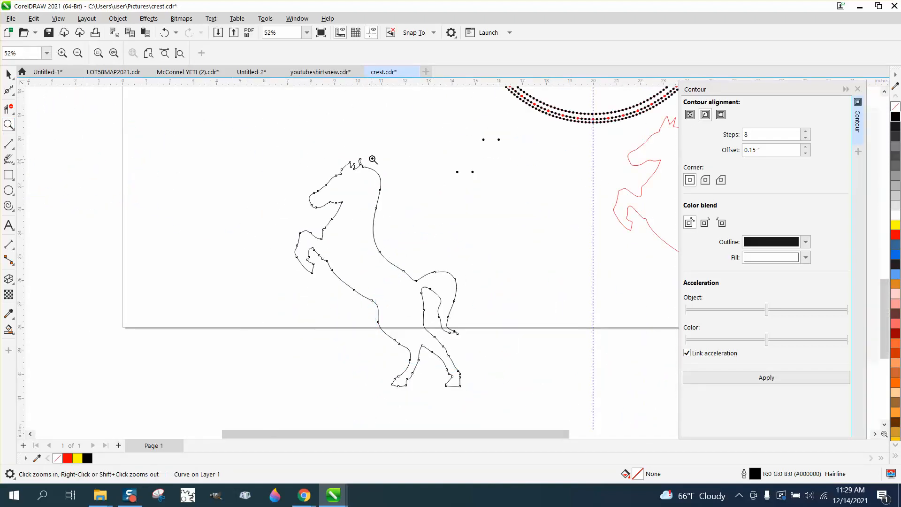
{"action": "left_click_drag", "start_coordinate": [319, 143], "coordinate": [397, 192]}
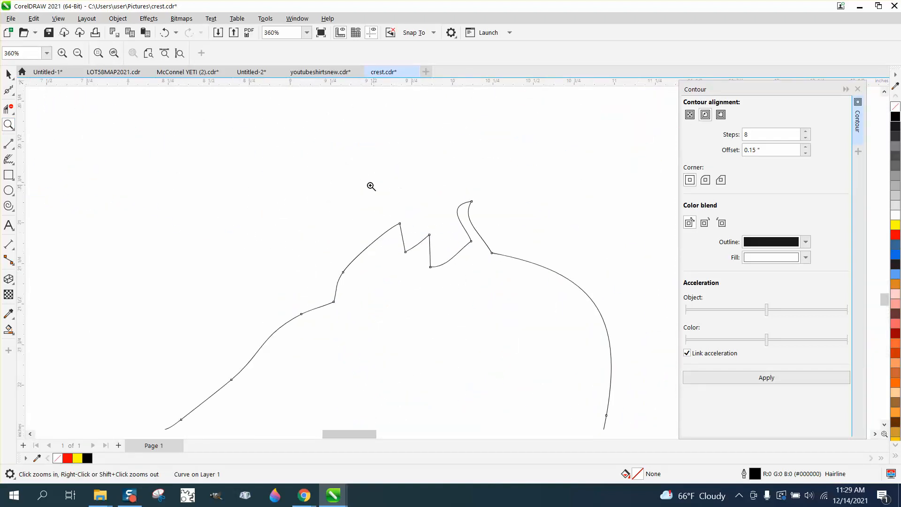
{"action": "left_click", "coordinate": [13, 95]}
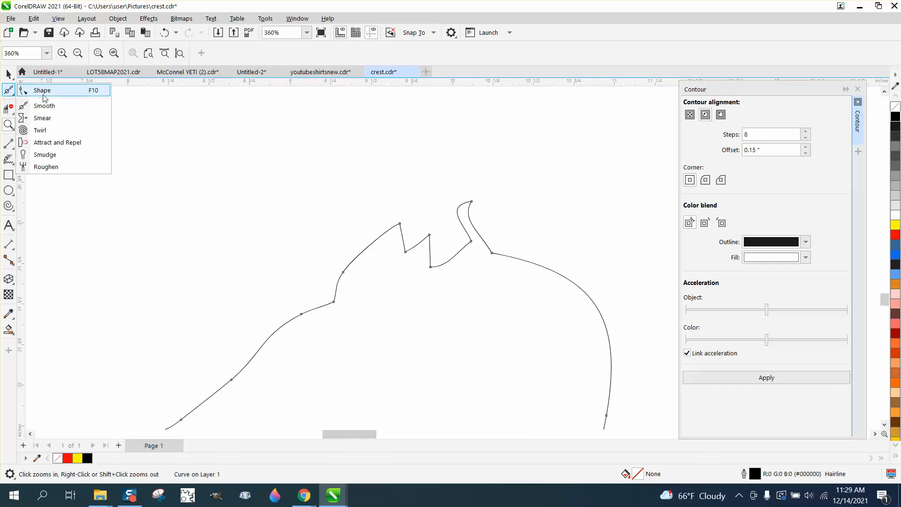
{"action": "left_click", "coordinate": [44, 95]}
{"action": "left_click_drag", "start_coordinate": [451, 196], "coordinate": [505, 258]}
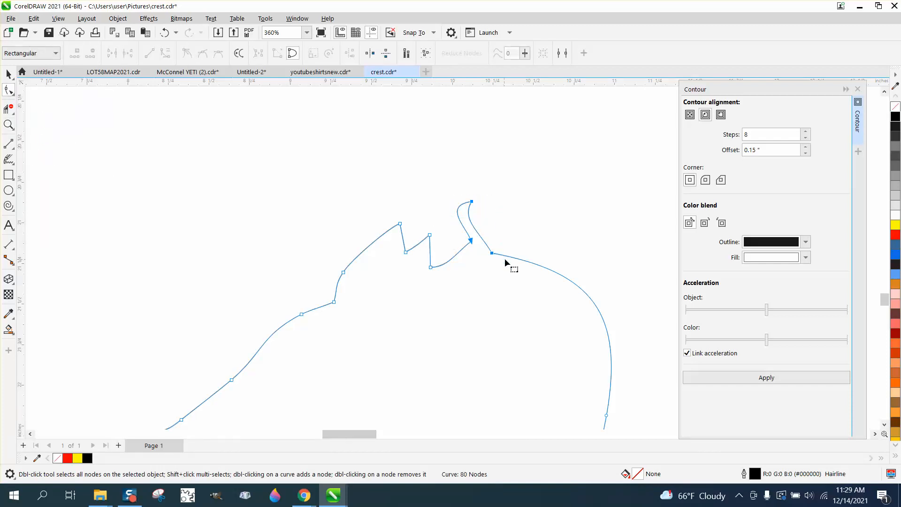
{"action": "key", "text": "Delete"}
Reshape the back of the neck into a smooth arch by adjusting its nodes and curve handles.
{"action": "scroll", "coordinate": [522, 252], "scroll_direction": "down", "scroll_amount": 3}
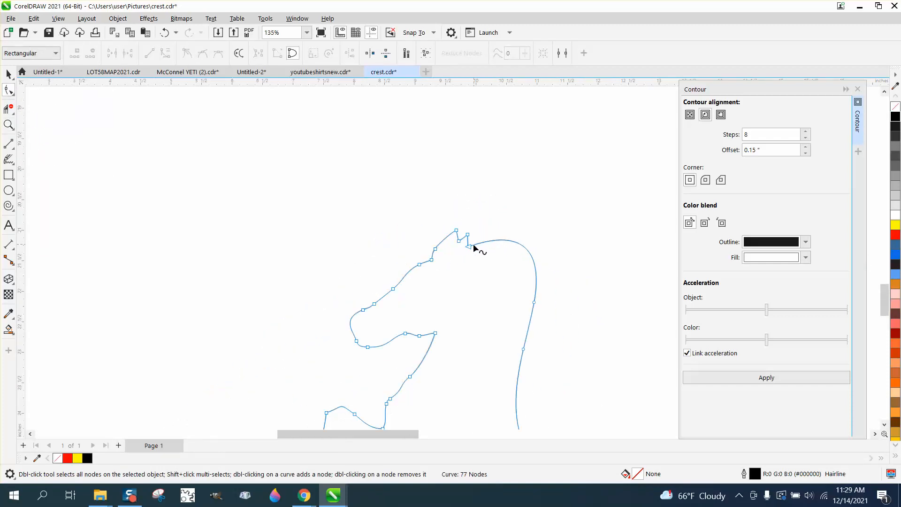
{"action": "left_click", "coordinate": [472, 246]}
{"action": "left_click_drag", "start_coordinate": [552, 215], "coordinate": [519, 244]}
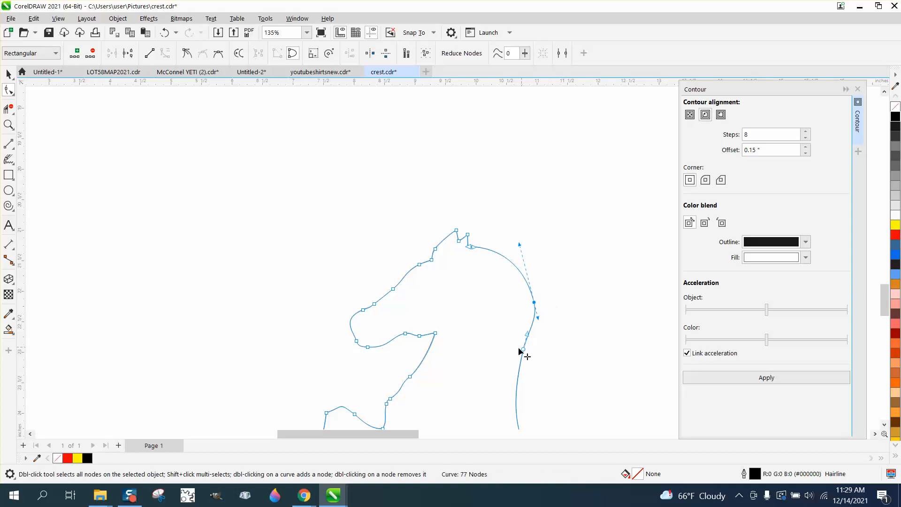
{"action": "left_click_drag", "start_coordinate": [523, 348], "coordinate": [510, 356]}
{"action": "left_click_drag", "start_coordinate": [534, 303], "coordinate": [528, 309]}
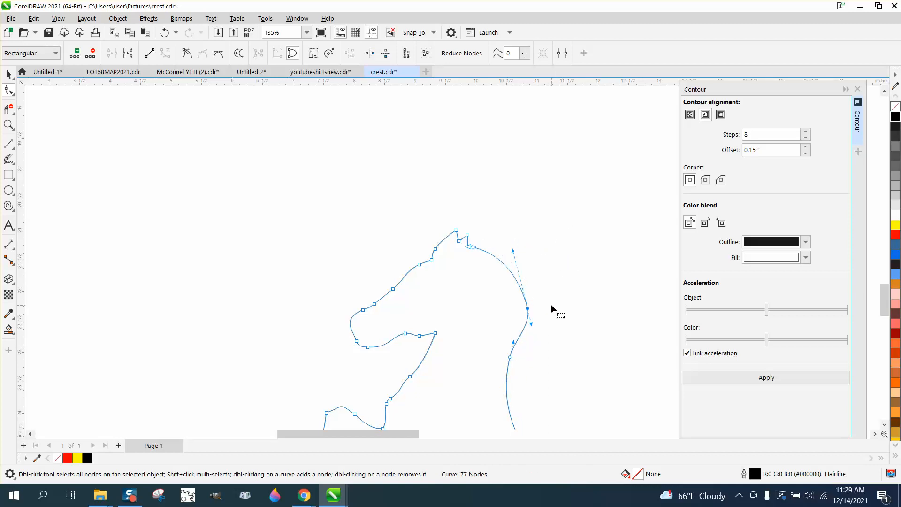
{"action": "left_click", "coordinate": [553, 312]}
Make the horse's ears taller by raising both tip nodes and lowering the node between them.
{"action": "left_click", "coordinate": [8, 124]}
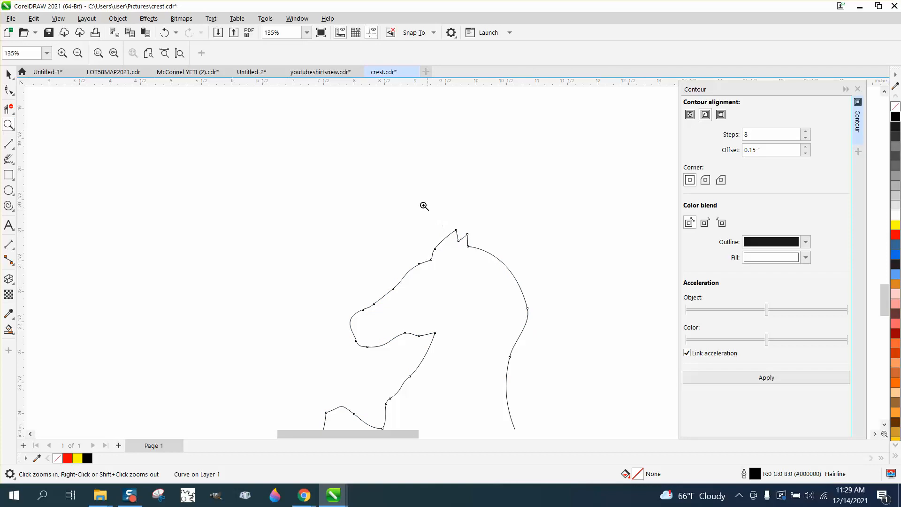
{"action": "scroll", "coordinate": [451, 244], "scroll_direction": "up", "scroll_amount": 4}
{"action": "left_click", "coordinate": [8, 90]}
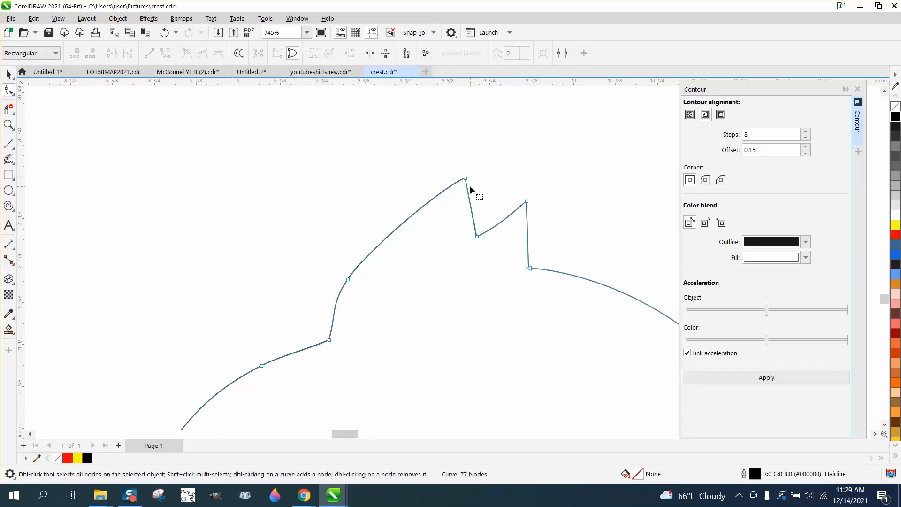
{"action": "left_click_drag", "start_coordinate": [468, 179], "coordinate": [464, 134]}
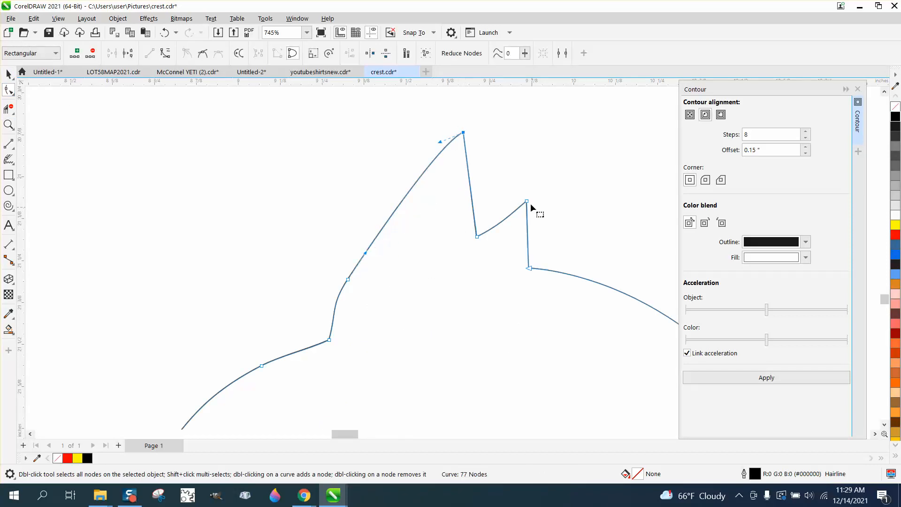
{"action": "left_click_drag", "start_coordinate": [527, 202], "coordinate": [537, 154]}
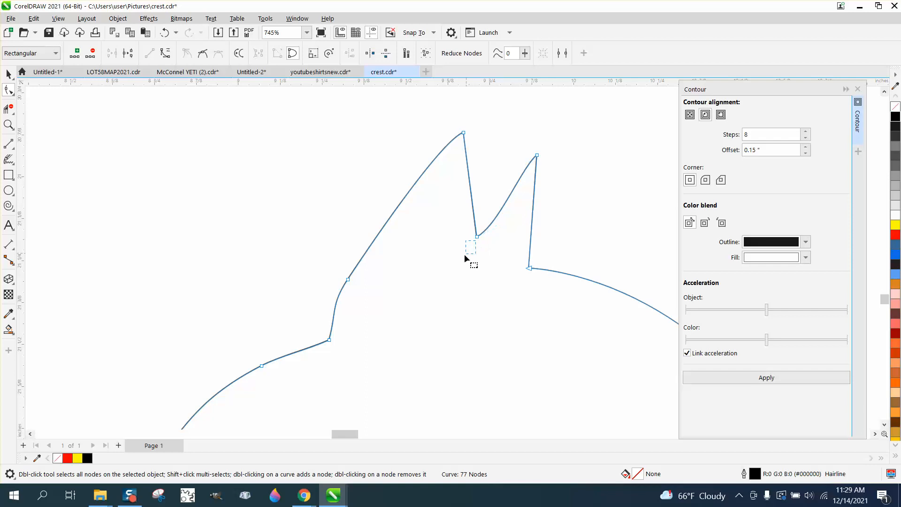
{"action": "left_click_drag", "start_coordinate": [476, 237], "coordinate": [458, 256]}
{"action": "scroll", "coordinate": [416, 235], "scroll_direction": "down", "scroll_amount": 2}
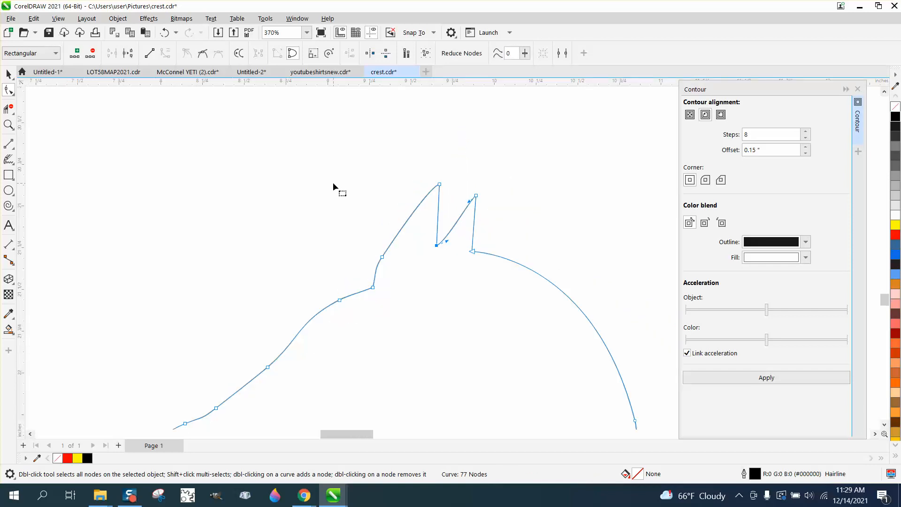
Delete the surplus nodes on the horse's chest just above the raised foreleg.
{"action": "scroll", "coordinate": [334, 184], "scroll_direction": "down", "scroll_amount": 5}
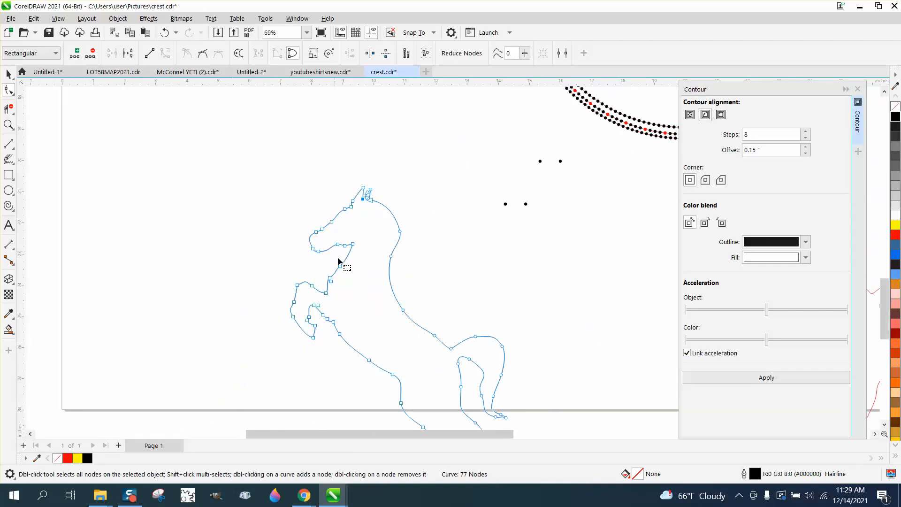
{"action": "key", "text": "Delete"}
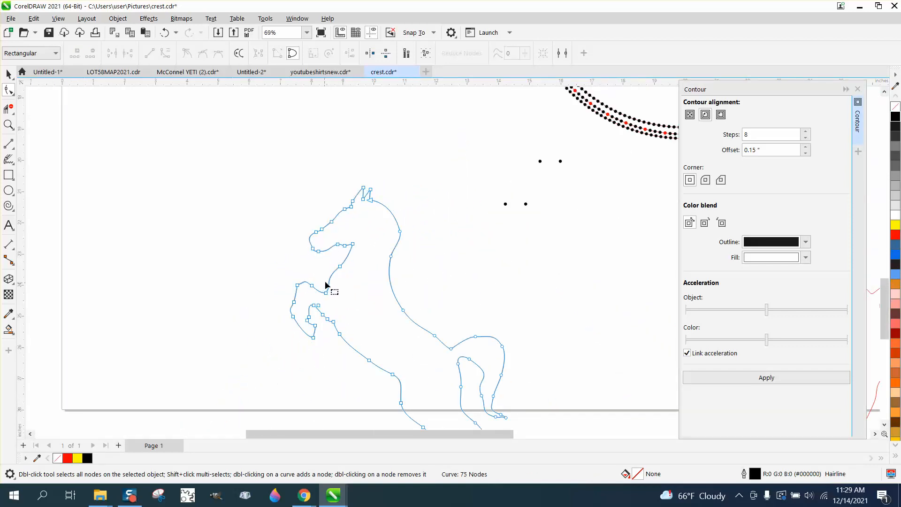
{"action": "scroll", "coordinate": [329, 272], "scroll_direction": "down", "scroll_amount": 1}
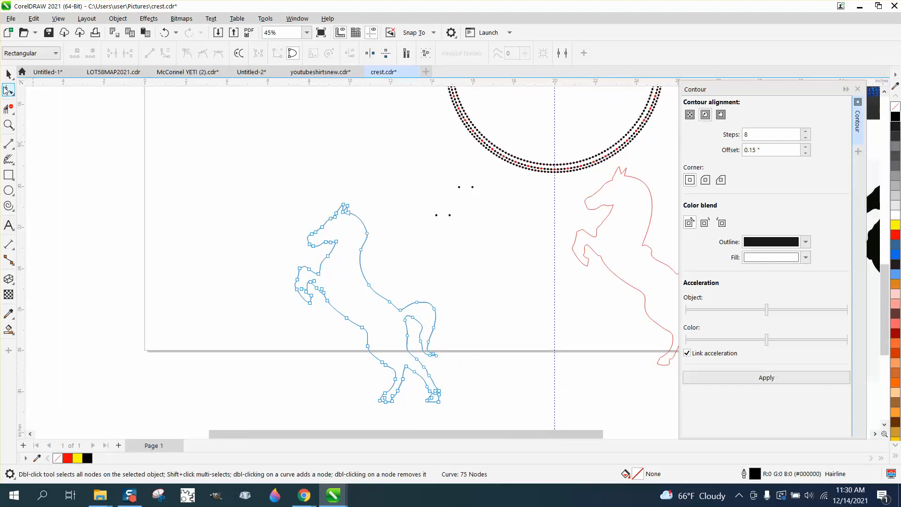
Blend the lower pair of small black dots above the horses using 190 steps.
{"action": "left_click", "coordinate": [8, 73]}
{"action": "left_click_drag", "start_coordinate": [400, 196], "coordinate": [467, 237]}
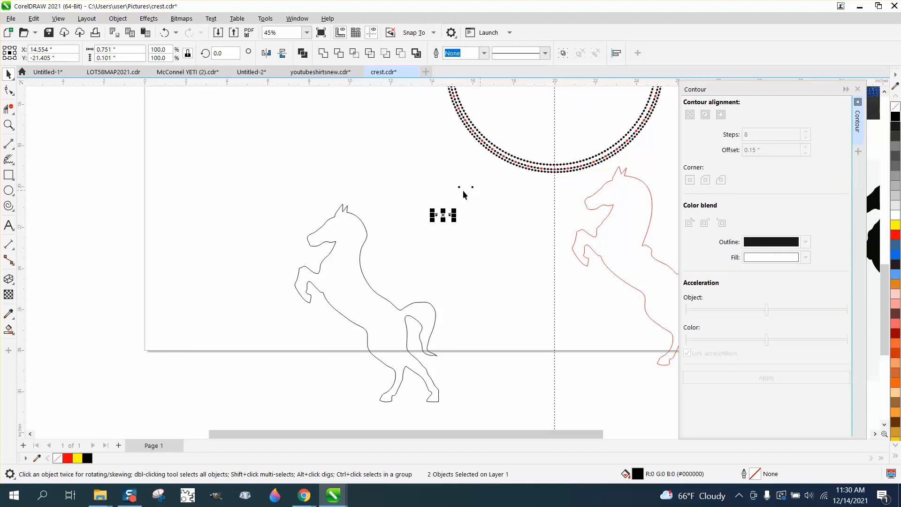
{"action": "left_click", "coordinate": [449, 192]}
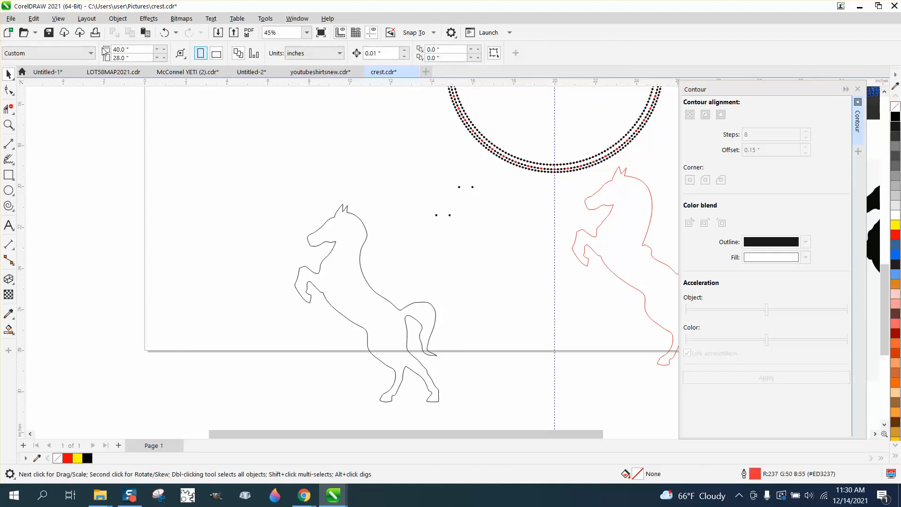
{"action": "left_click", "coordinate": [149, 19]}
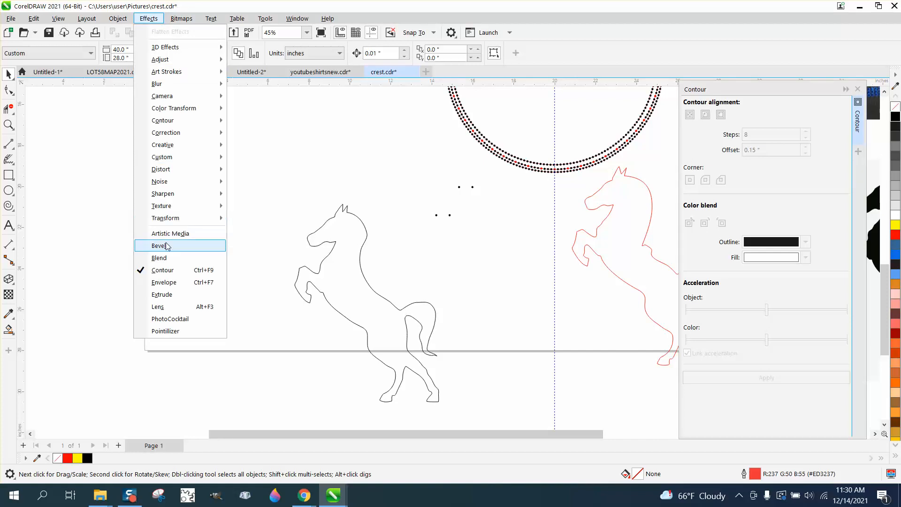
{"action": "left_click", "coordinate": [165, 258]}
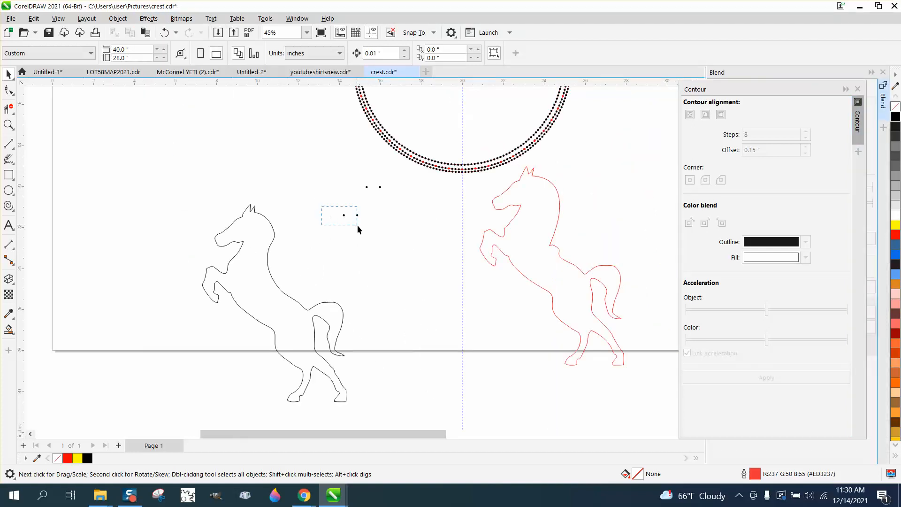
{"action": "left_click_drag", "start_coordinate": [357, 224], "coordinate": [358, 226]}
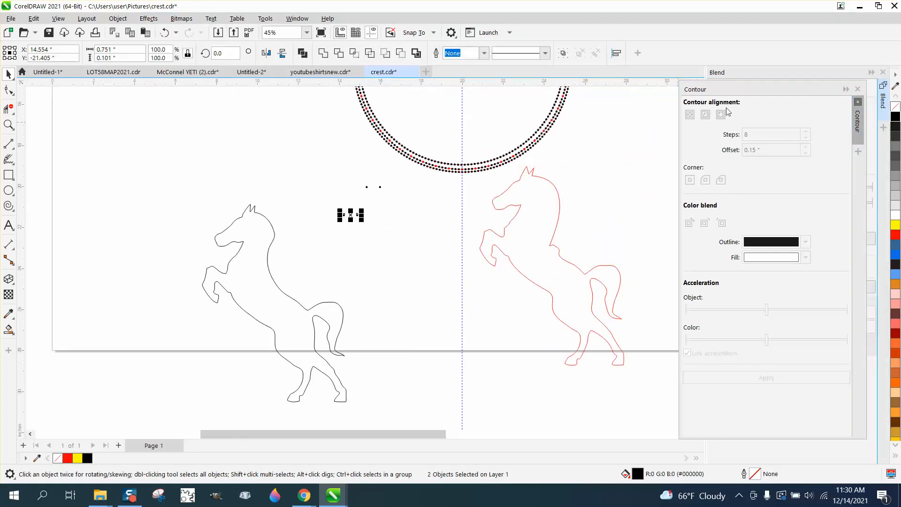
{"action": "left_click", "coordinate": [843, 89]}
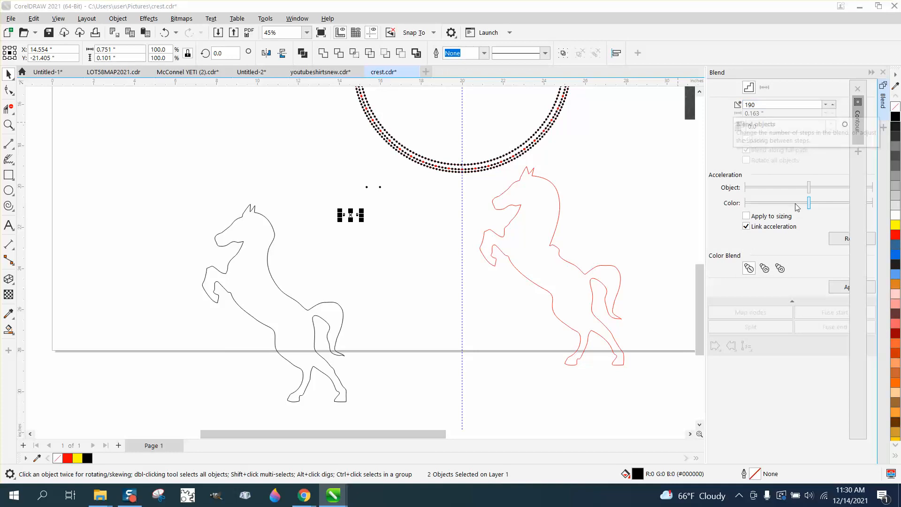
{"action": "left_click", "coordinate": [845, 288]}
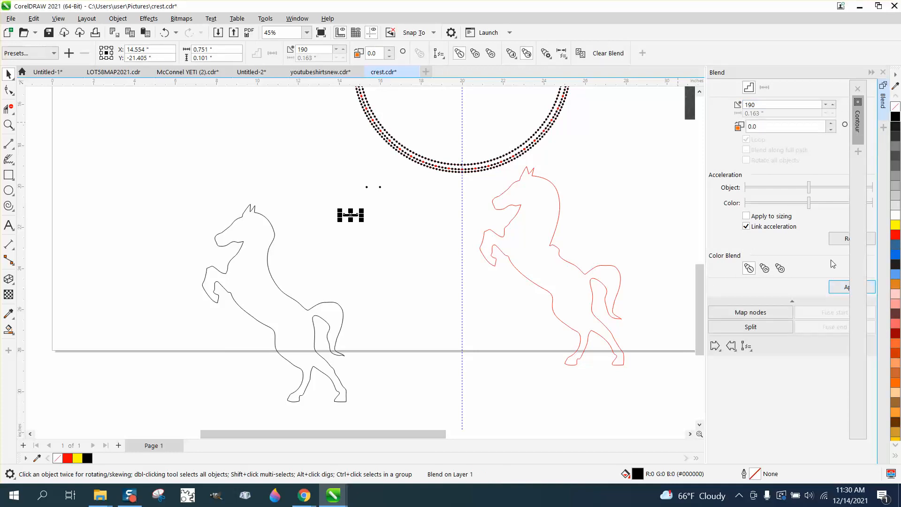
Assign the black horse outline as the blend's new path and spread the dots along the full path.
{"action": "left_click", "coordinate": [748, 347]}
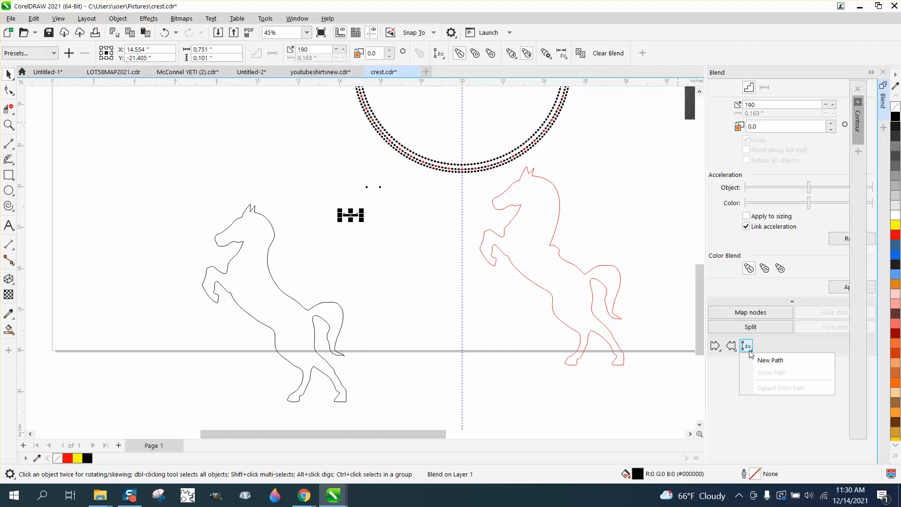
{"action": "left_click", "coordinate": [770, 359]}
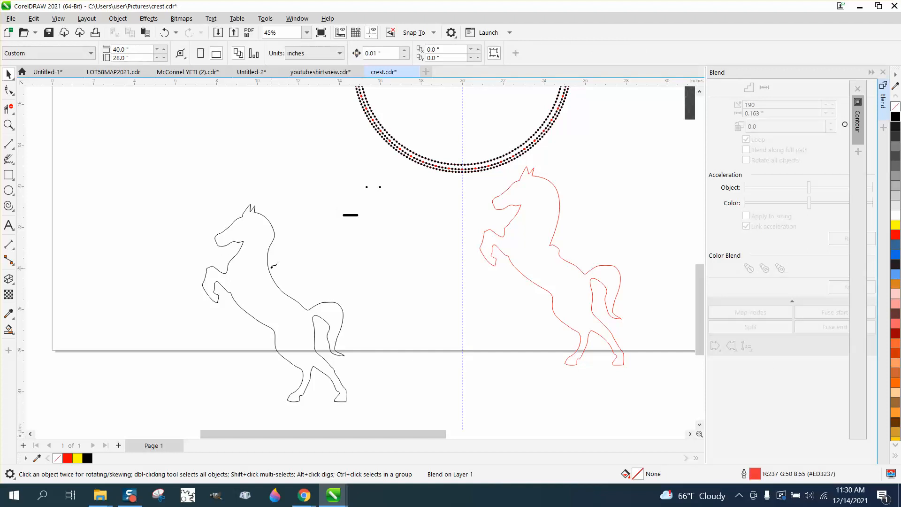
{"action": "left_click", "coordinate": [269, 267]}
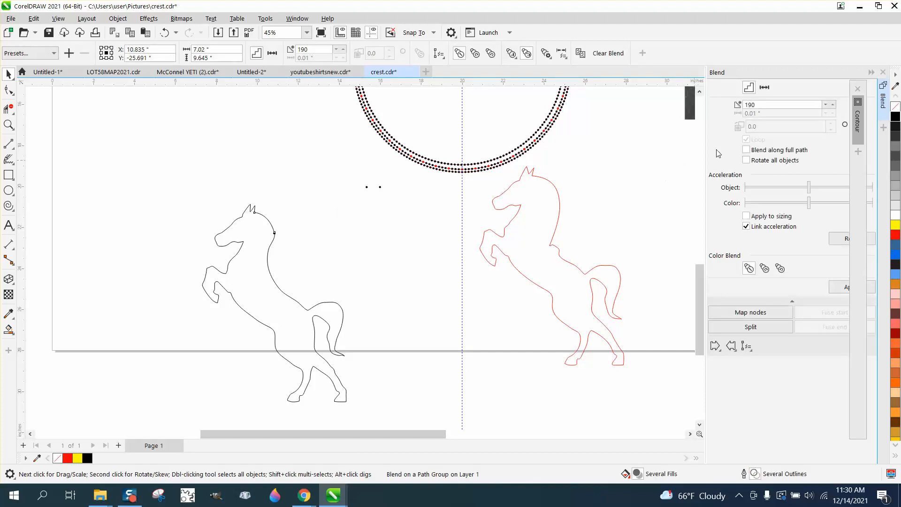
{"action": "left_click", "coordinate": [838, 292]}
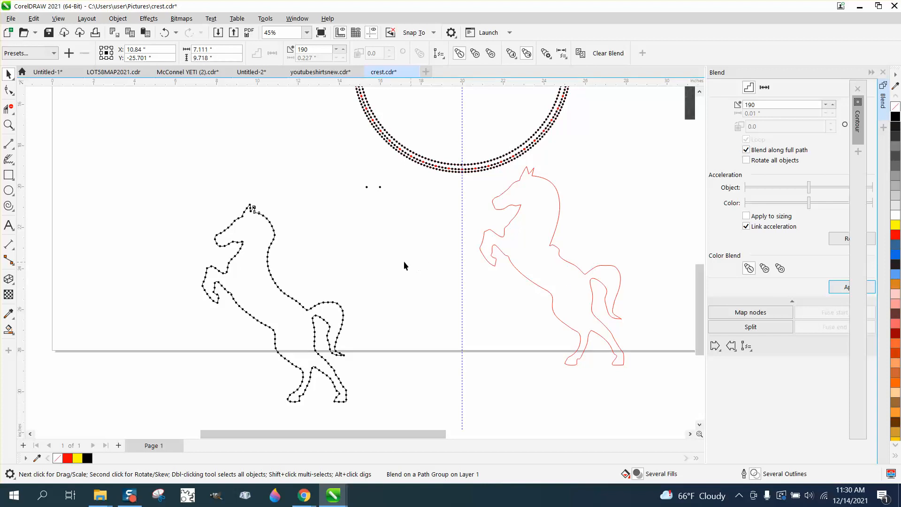
{"action": "key", "text": "z"}
{"action": "left_click_drag", "start_coordinate": [241, 194], "coordinate": [298, 237]}
{"action": "left_click", "coordinate": [8, 89]}
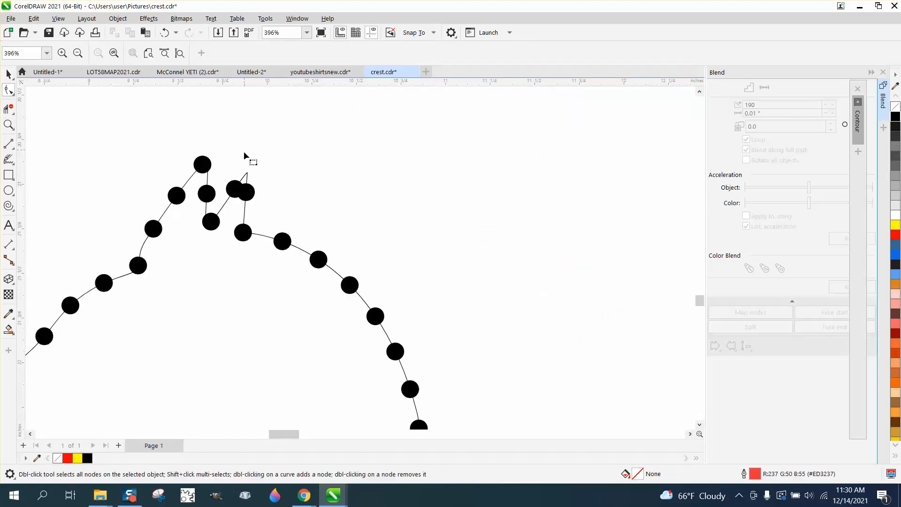
{"action": "left_click", "coordinate": [249, 192]}
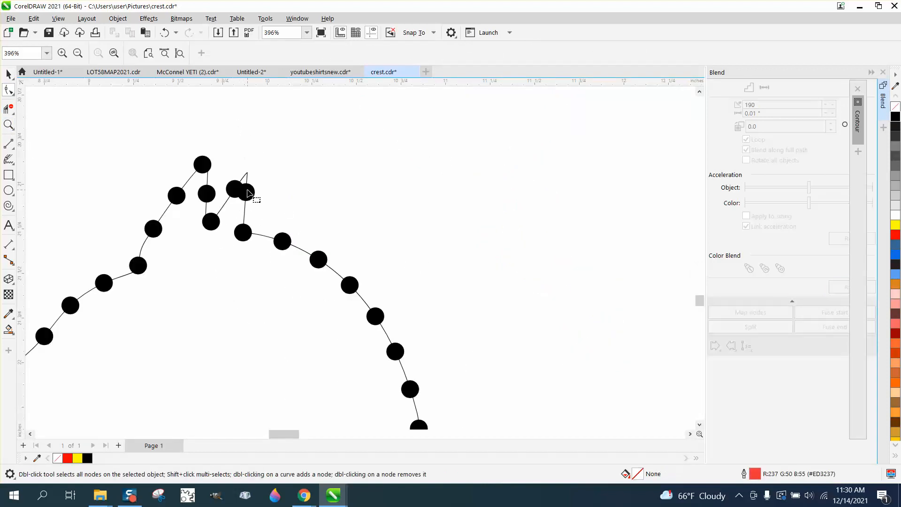
{"action": "left_click", "coordinate": [148, 18]}
{"action": "mouse_move", "coordinate": [118, 20]}
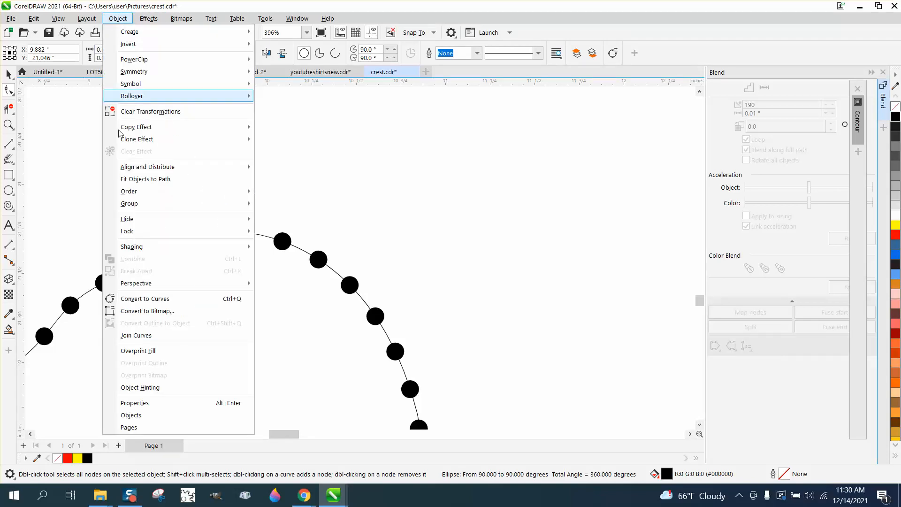
{"action": "mouse_move", "coordinate": [131, 206]}
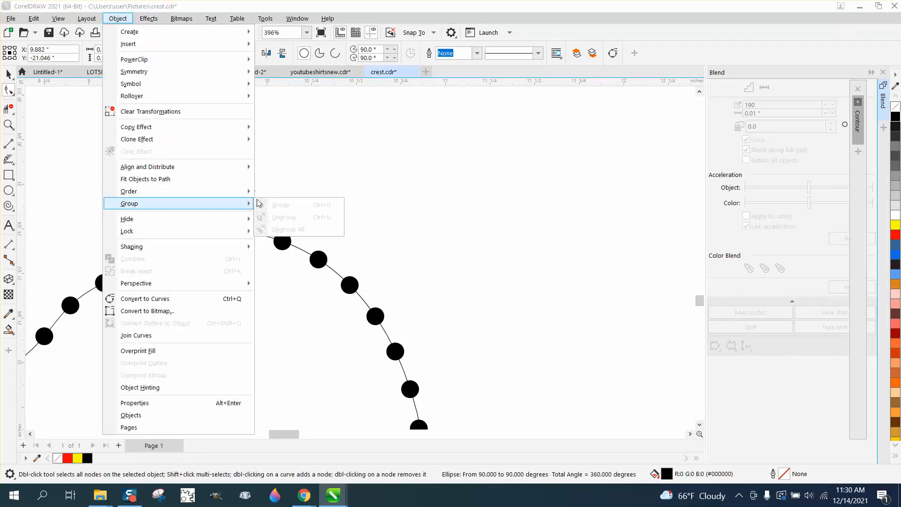
{"action": "left_click", "coordinate": [338, 163]}
{"action": "scroll", "coordinate": [339, 161], "scroll_direction": "down", "scroll_amount": 10}
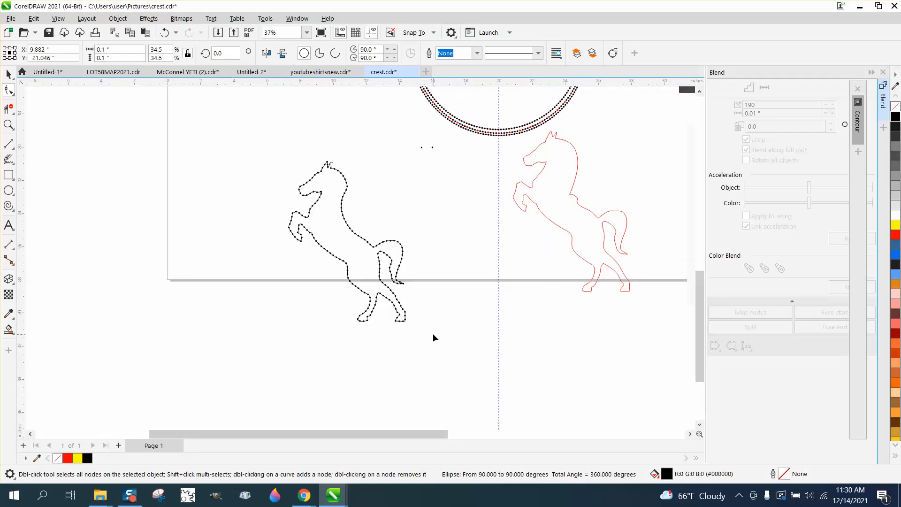
Select the whole dotted horse and break its blend apart from the path.
{"action": "key", "text": "space"}
{"action": "left_click_drag", "start_coordinate": [292, 141], "coordinate": [423, 339]}
{"action": "left_click_drag", "start_coordinate": [264, 132], "coordinate": [283, 180]}
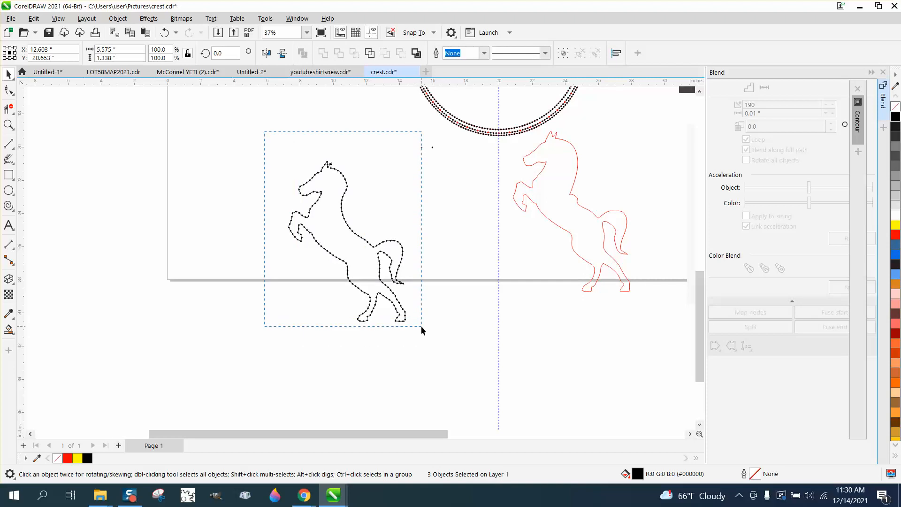
{"action": "mouse_move", "coordinate": [421, 325]}
{"action": "left_mouse_down"}
{"action": "mouse_move", "coordinate": [420, 338]}
{"action": "mouse_move", "coordinate": [418, 328]}
{"action": "left_mouse_up"}
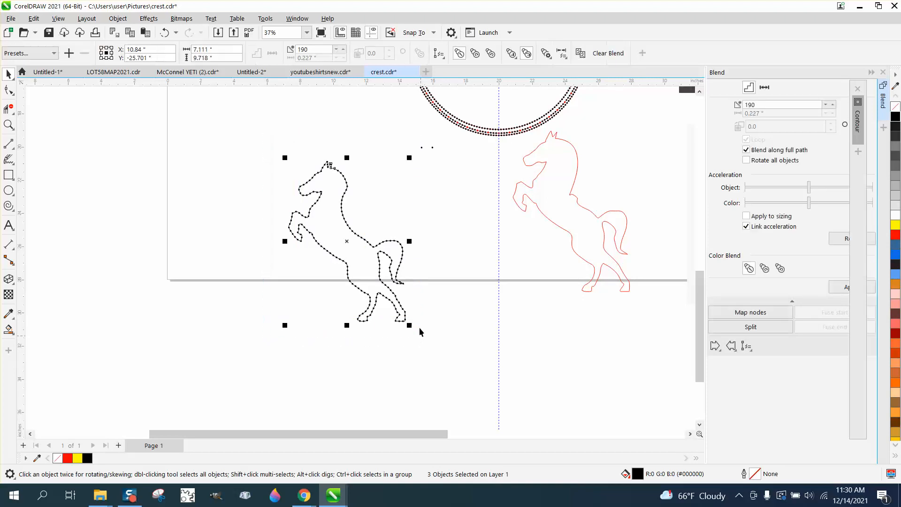
{"action": "left_click", "coordinate": [118, 19]}
{"action": "left_click", "coordinate": [129, 272]}
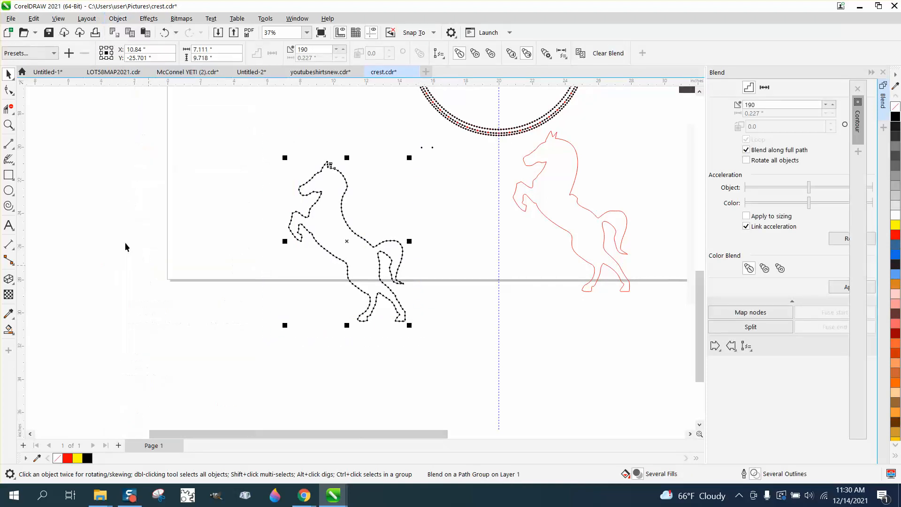
Move the overlapping dot on the horse's rear ear up onto the tip of that ear.
{"action": "left_click", "coordinate": [8, 126]}
{"action": "left_click_drag", "start_coordinate": [420, 215], "coordinate": [421, 214]}
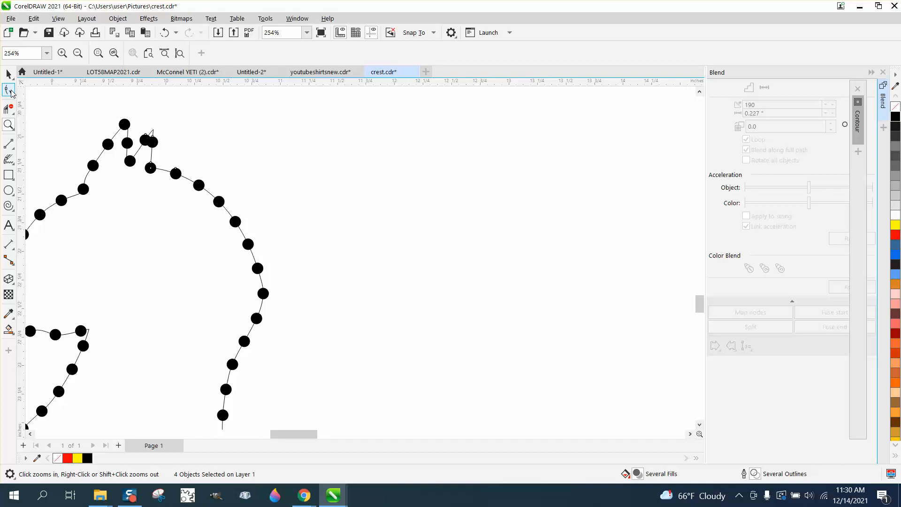
{"action": "left_click", "coordinate": [8, 89]}
{"action": "left_click", "coordinate": [153, 143]}
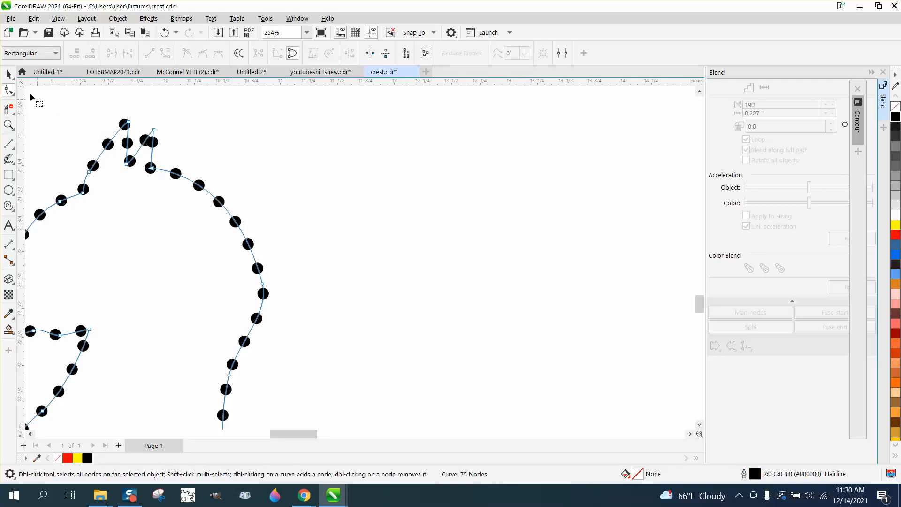
{"action": "left_click", "coordinate": [10, 74]}
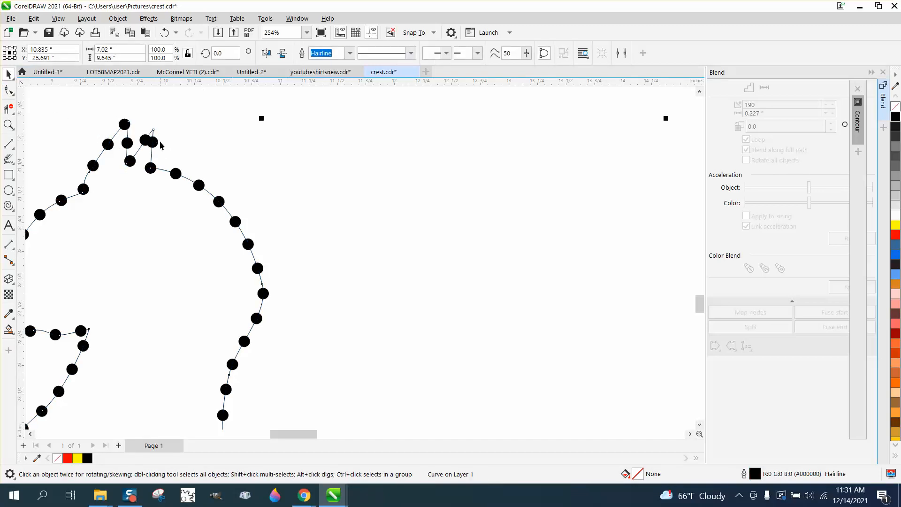
{"action": "mouse_move", "coordinate": [157, 143]}
{"action": "left_mouse_down"}
{"action": "mouse_move", "coordinate": [156, 130]}
{"action": "mouse_move", "coordinate": [146, 143]}
{"action": "mouse_move", "coordinate": [153, 151]}
{"action": "left_mouse_up"}
{"action": "left_click", "coordinate": [164, 32]}
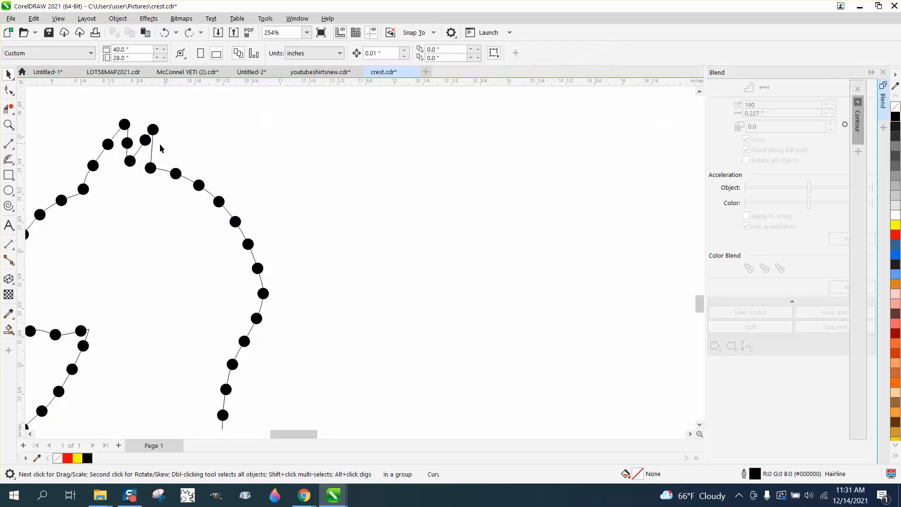
{"action": "left_click", "coordinate": [147, 143]}
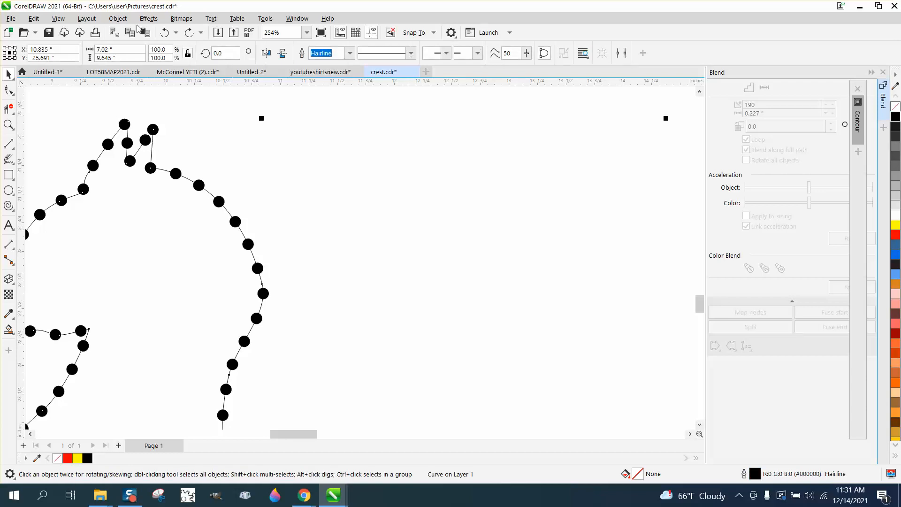
{"action": "left_click", "coordinate": [118, 18]}
{"action": "mouse_move", "coordinate": [156, 210]}
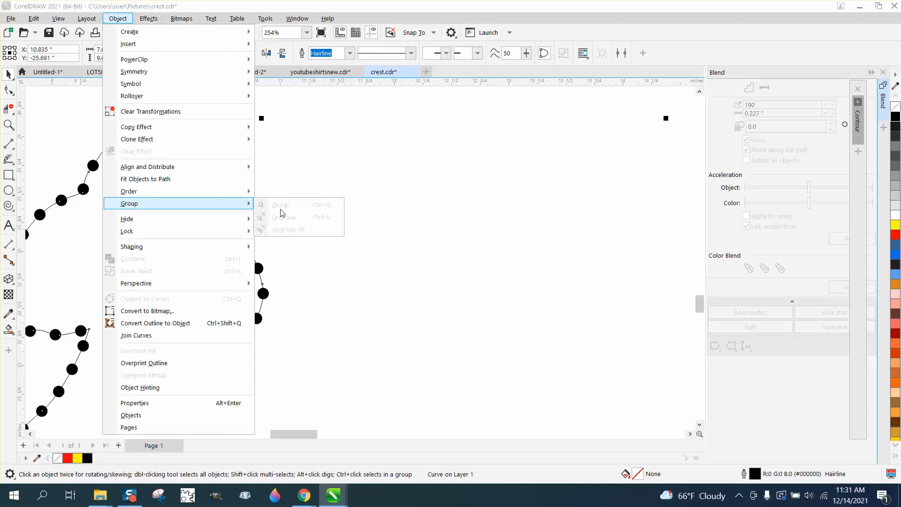
{"action": "left_click", "coordinate": [376, 178]}
Select the entire dotted horse and ungroup it into individual dots.
{"action": "scroll", "coordinate": [371, 170], "scroll_direction": "down", "scroll_amount": 4}
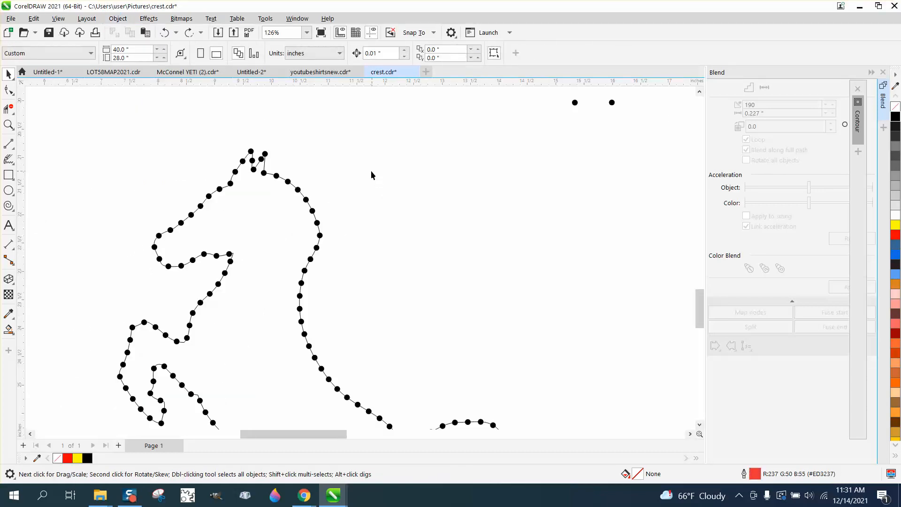
{"action": "left_click_drag", "start_coordinate": [275, 148], "coordinate": [437, 353]}
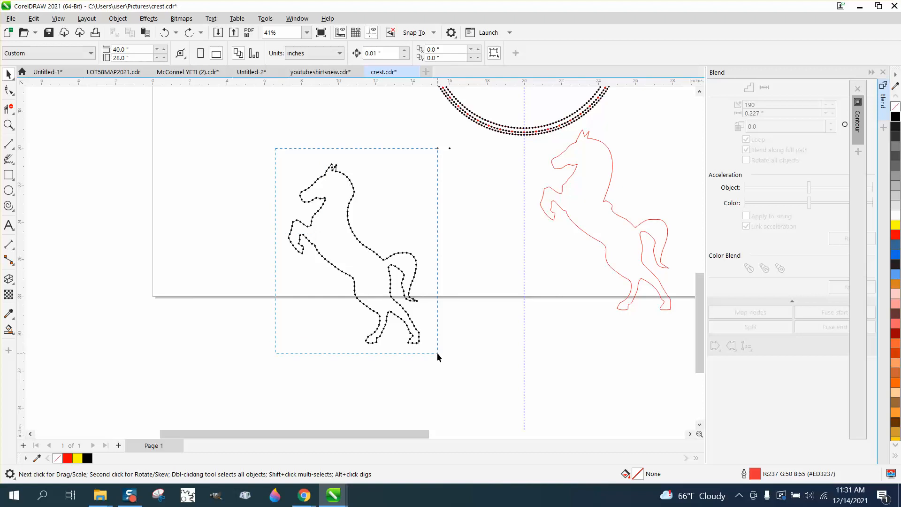
{"action": "left_click", "coordinate": [118, 19]}
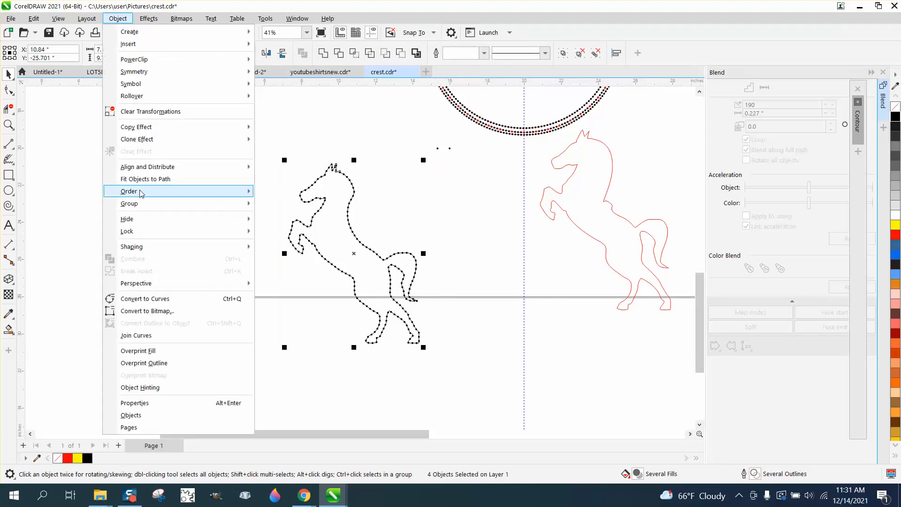
{"action": "mouse_move", "coordinate": [144, 207]}
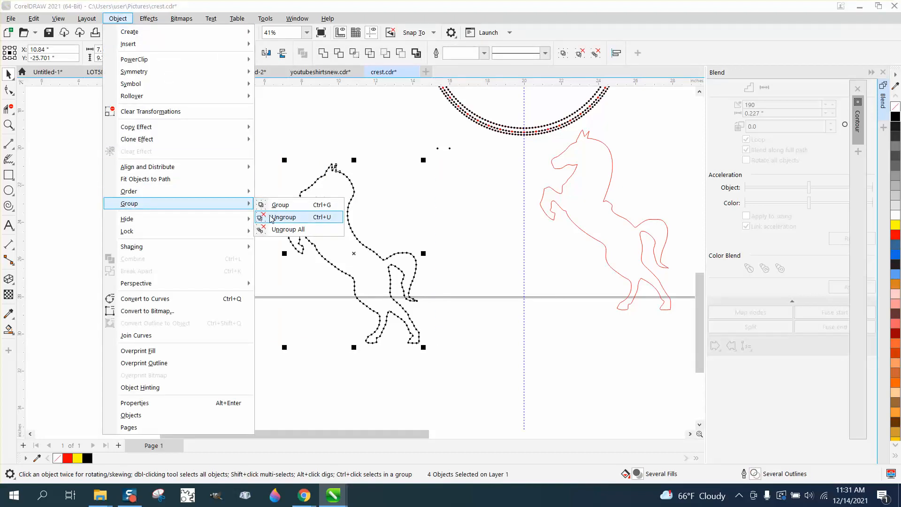
{"action": "left_click", "coordinate": [277, 216]}
Try to isolate the lower dot on the dotted horse's rear ear for editing.
{"action": "left_click", "coordinate": [9, 125]}
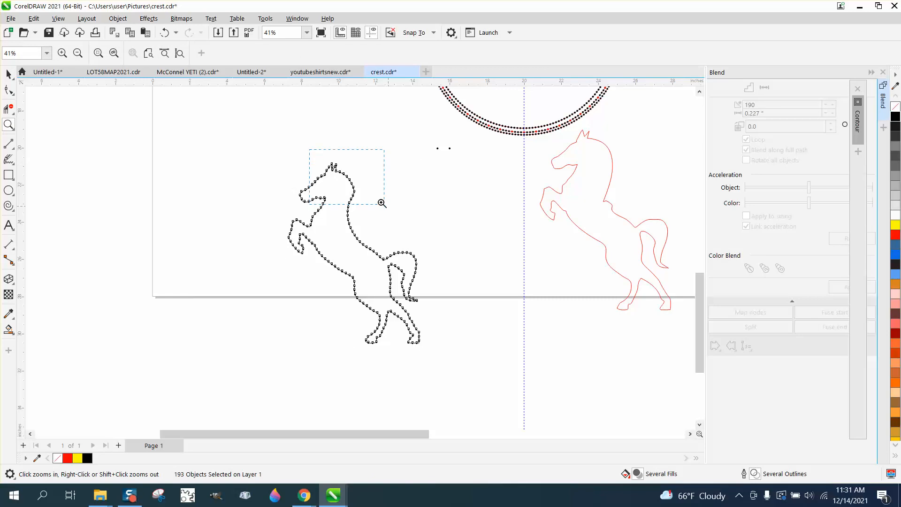
{"action": "left_click_drag", "start_coordinate": [381, 203], "coordinate": [382, 203]}
{"action": "key", "text": "F10"}
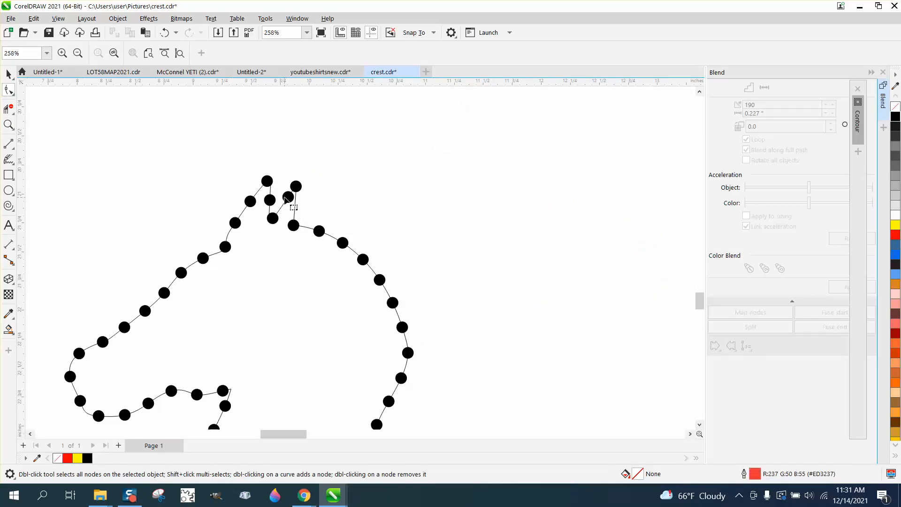
{"action": "left_click", "coordinate": [287, 200]}
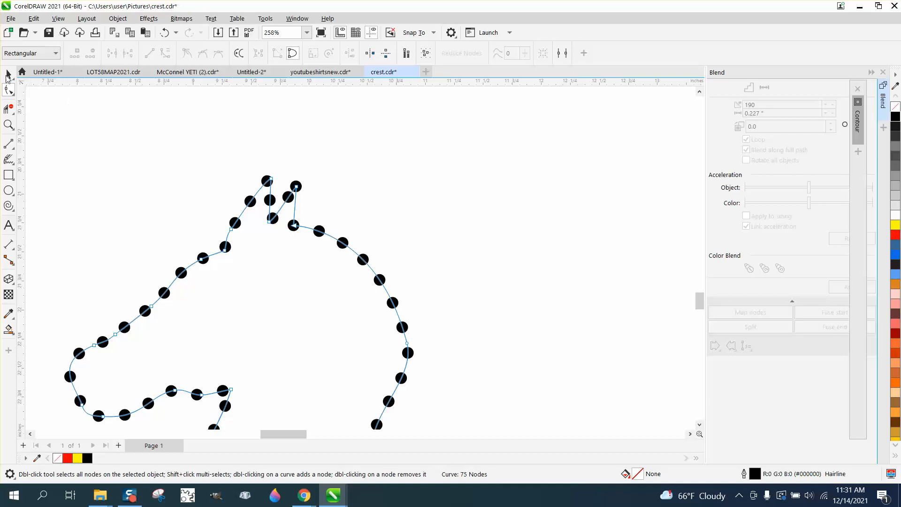
{"action": "left_click", "coordinate": [8, 74]}
{"action": "left_click", "coordinate": [103, 123]}
{"action": "left_click", "coordinate": [290, 201]}
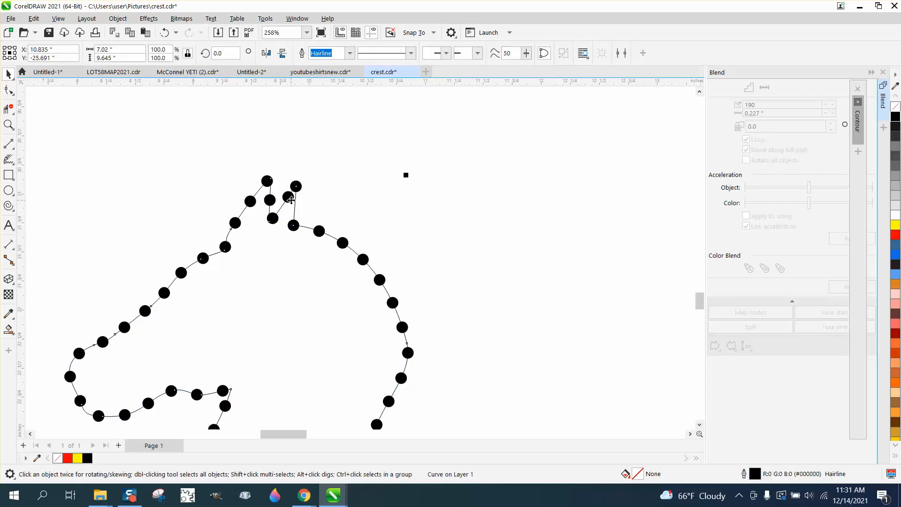
{"action": "left_click", "coordinate": [117, 18]}
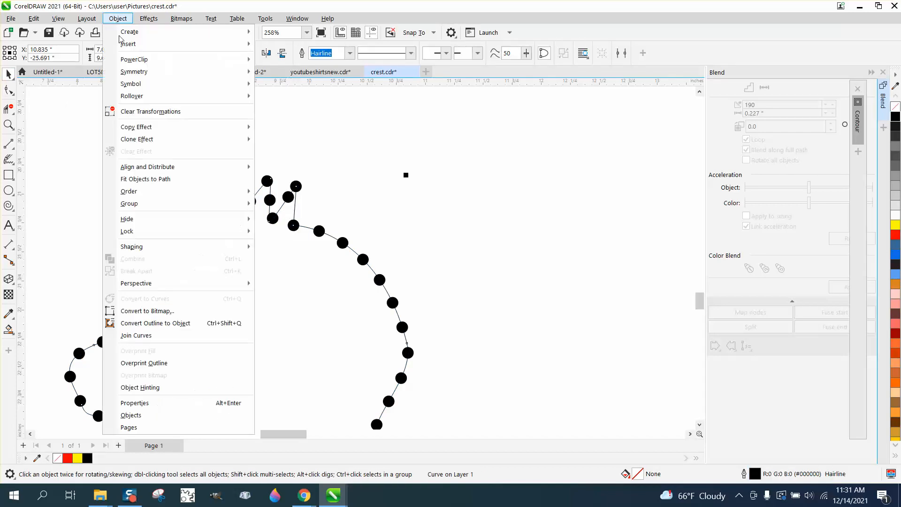
{"action": "mouse_move", "coordinate": [147, 203]}
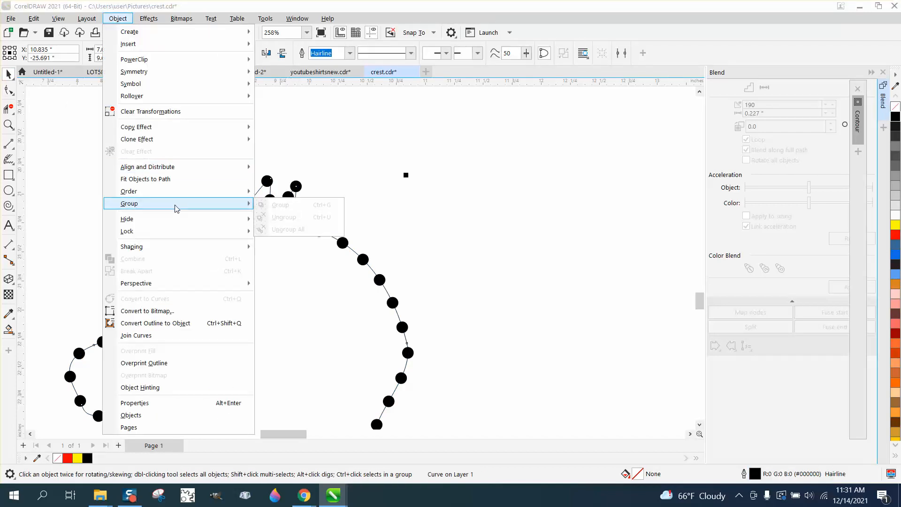
{"action": "left_click", "coordinate": [413, 179]}
Select the whole dotted horse together with its outline and convert it to curves.
{"action": "scroll", "coordinate": [419, 173], "scroll_direction": "down", "scroll_amount": 5}
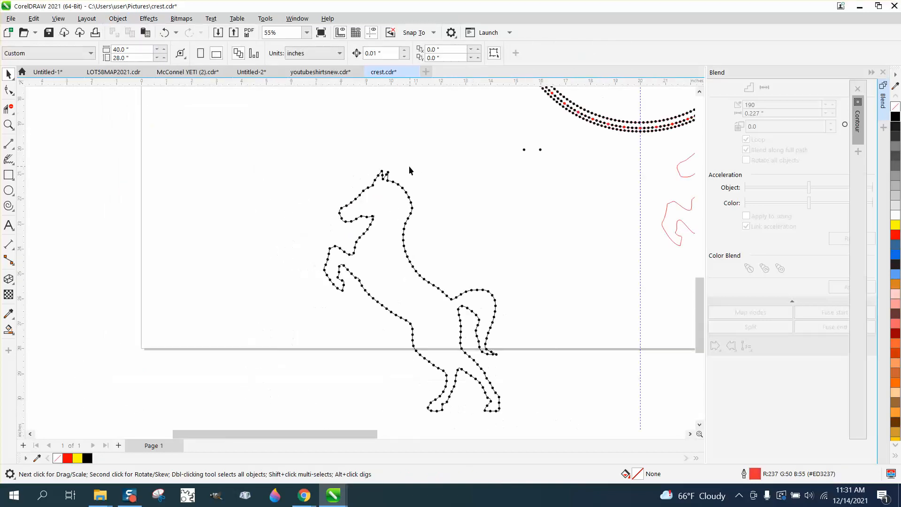
{"action": "scroll", "coordinate": [410, 165], "scroll_direction": "down", "scroll_amount": 2}
{"action": "left_click_drag", "start_coordinate": [348, 150], "coordinate": [477, 346]}
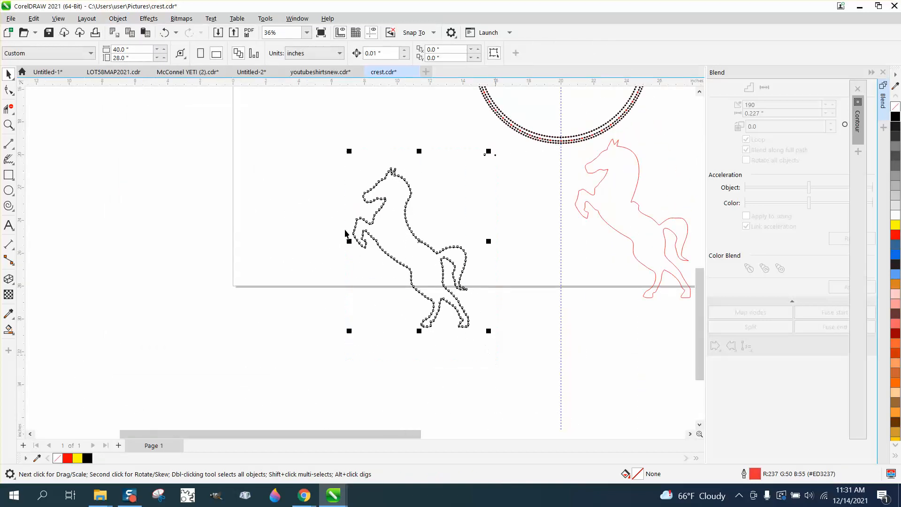
{"action": "left_click", "coordinate": [116, 19]}
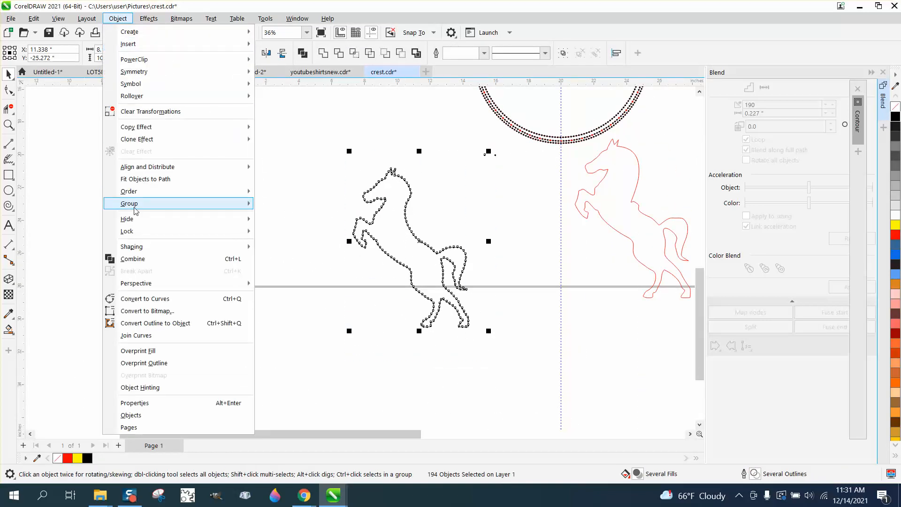
{"action": "mouse_move", "coordinate": [175, 232]}
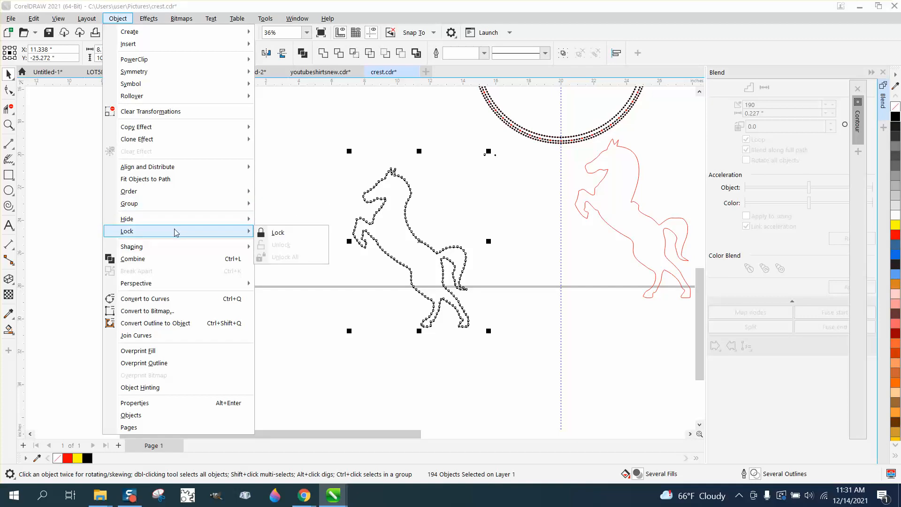
{"action": "left_click", "coordinate": [159, 296]}
Try to move the lower dot on the rear ear, and undo the accidental shift of the horse outline.
{"action": "left_click", "coordinate": [9, 124]}
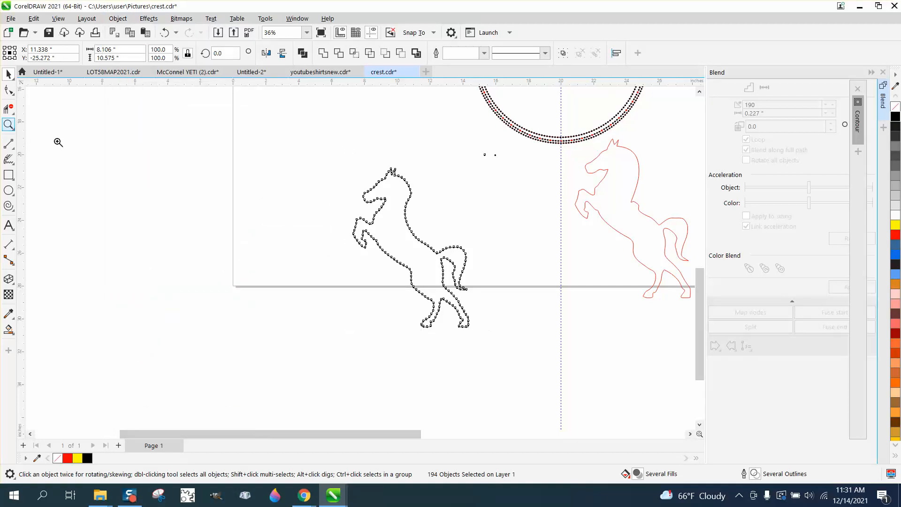
{"action": "left_click_drag", "start_coordinate": [375, 161], "coordinate": [435, 221]}
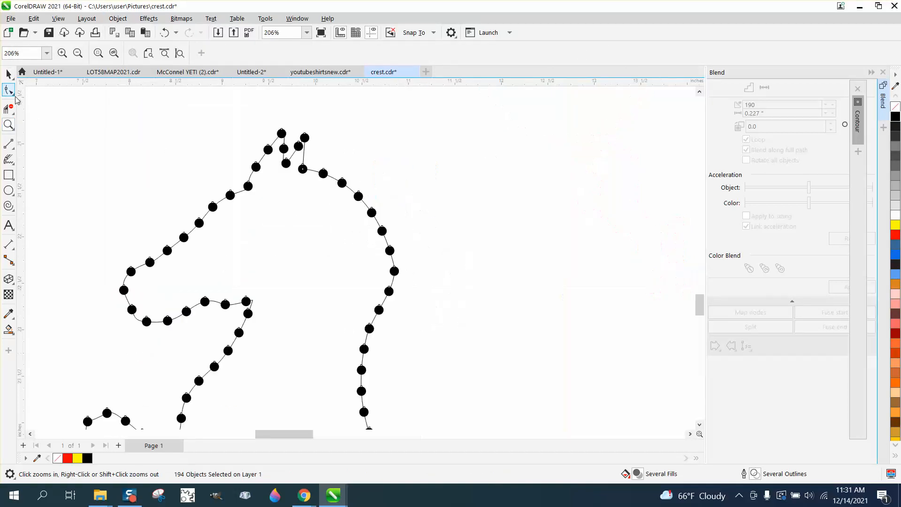
{"action": "left_click", "coordinate": [8, 74]}
{"action": "left_click", "coordinate": [300, 147]}
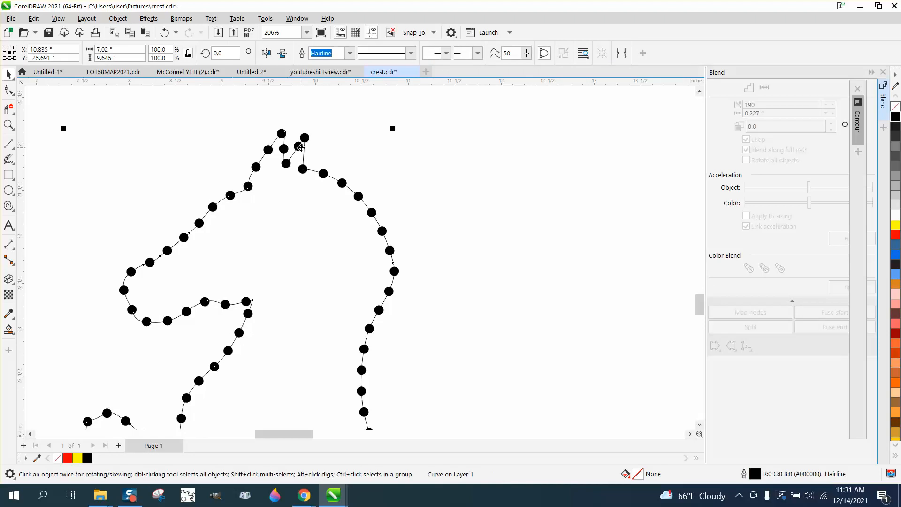
{"action": "left_click_drag", "start_coordinate": [301, 147], "coordinate": [384, 156]}
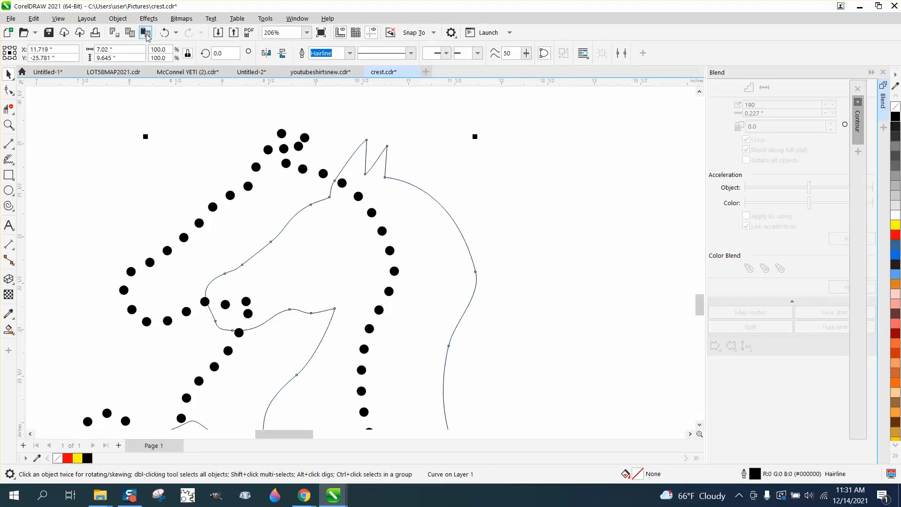
{"action": "left_click", "coordinate": [165, 33]}
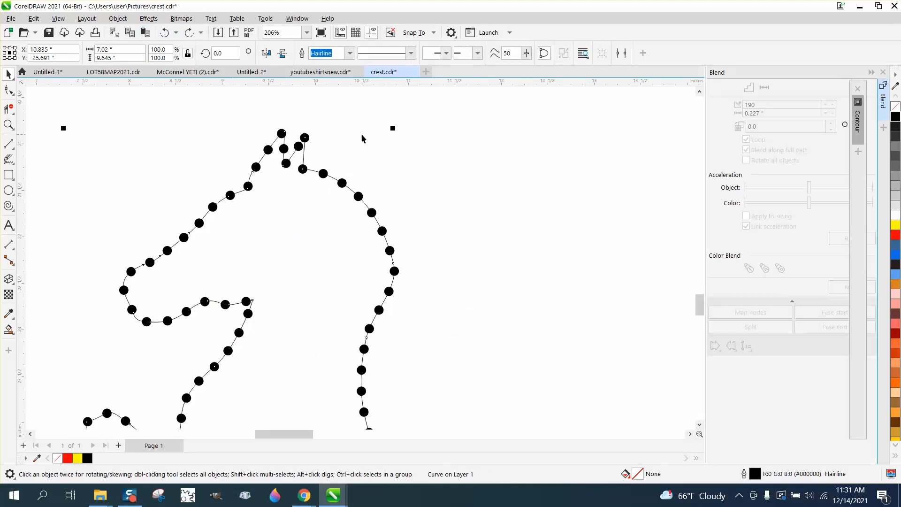
Shift the lower dot on the horse's rear ear slightly down and to the right.
{"action": "left_click", "coordinate": [298, 146]}
{"action": "left_click_drag", "start_coordinate": [298, 147], "coordinate": [304, 153]}
{"action": "left_click", "coordinate": [403, 145]}
{"action": "scroll", "coordinate": [341, 105], "scroll_direction": "down", "scroll_amount": 6}
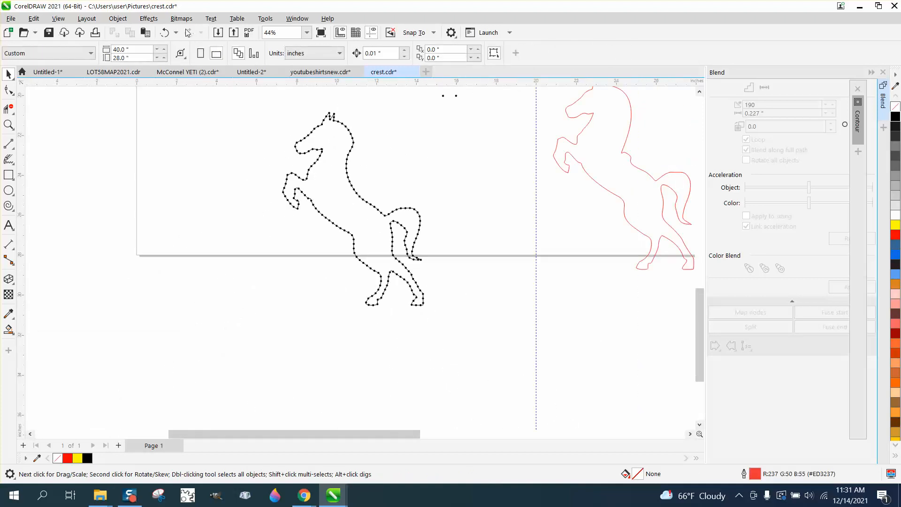
Undo the dot edits and the blend, back to the plain black horse outline with two separate dots beside it.
{"action": "left_click", "coordinate": [164, 33]}
{"action": "left_click", "coordinate": [163, 33]}
{"action": "left_click", "coordinate": [163, 32]}
{"action": "left_click", "coordinate": [162, 35]}
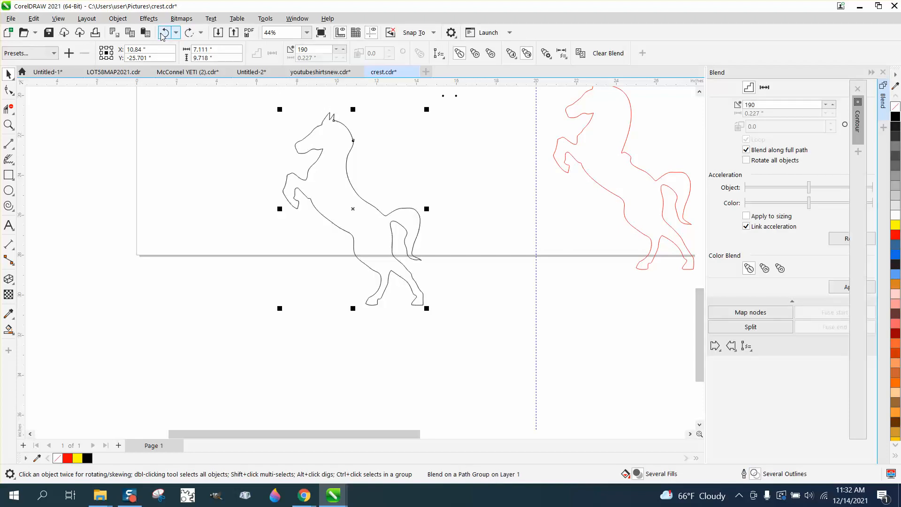
{"action": "left_click", "coordinate": [161, 35]}
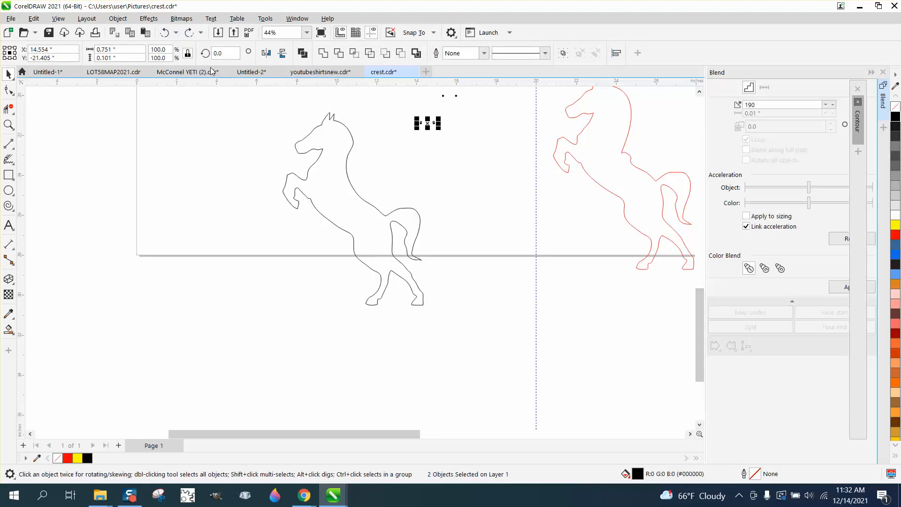
Apply an inside contour with 8 steps and a 0.15-inch offset to the black horse outline.
{"action": "left_click", "coordinate": [354, 144]}
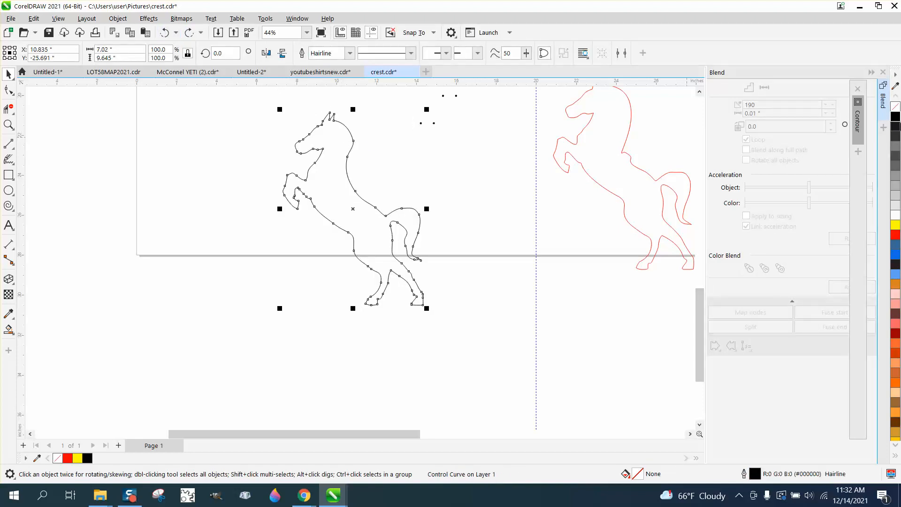
{"action": "left_click", "coordinate": [883, 101]}
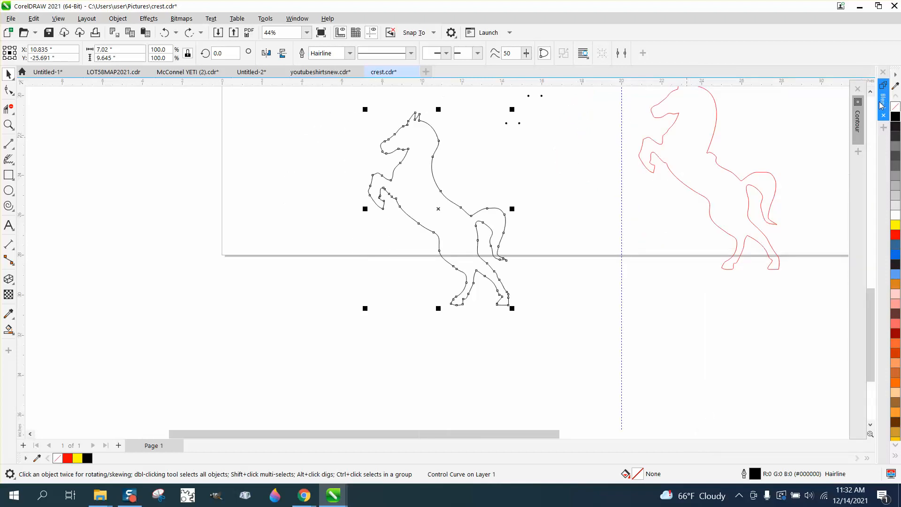
{"action": "left_click", "coordinate": [857, 132]}
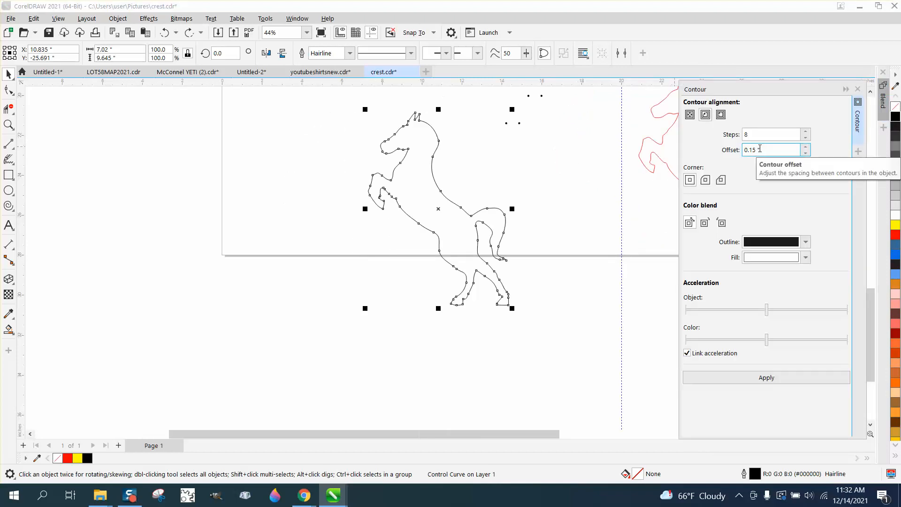
{"action": "left_click", "coordinate": [763, 379]}
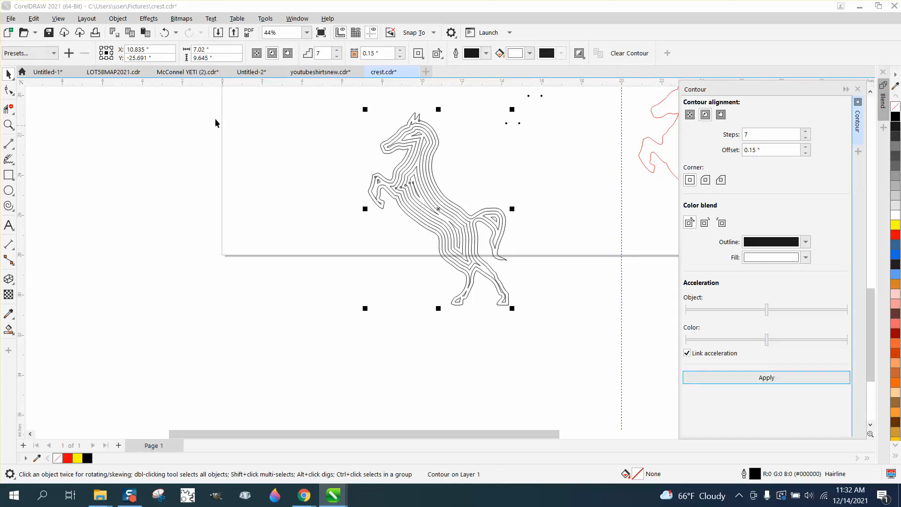
Select the contoured horse and break the contour lines apart from the original outline.
{"action": "left_click", "coordinate": [9, 74]}
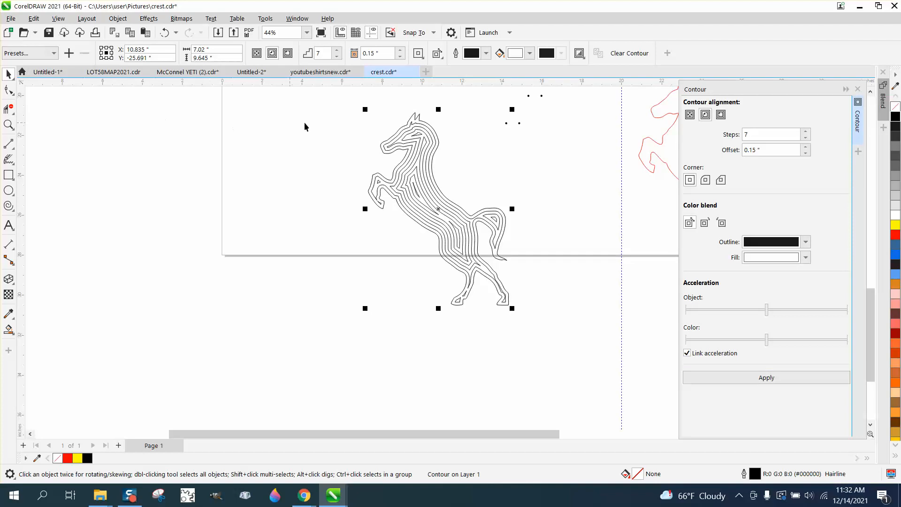
{"action": "left_click_drag", "start_coordinate": [328, 104], "coordinate": [486, 300]}
{"action": "left_click_drag", "start_coordinate": [513, 327], "coordinate": [513, 327]}
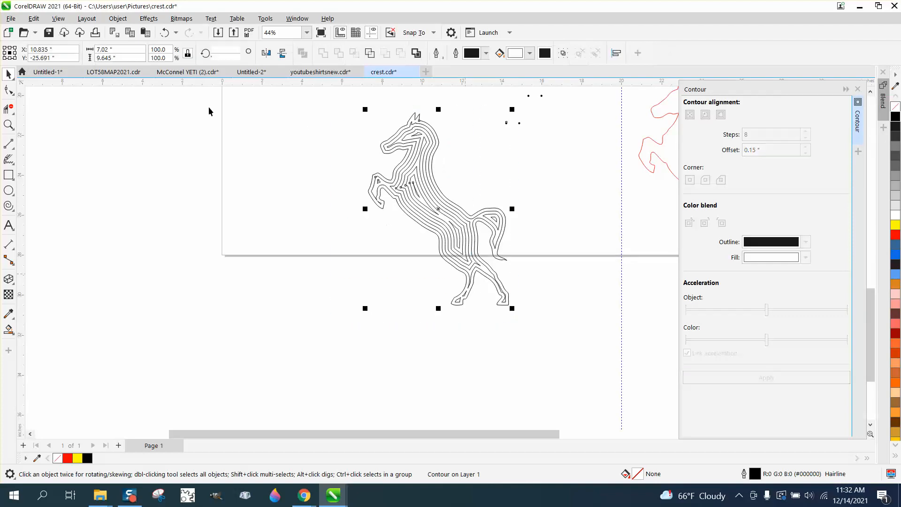
{"action": "left_click", "coordinate": [118, 18]}
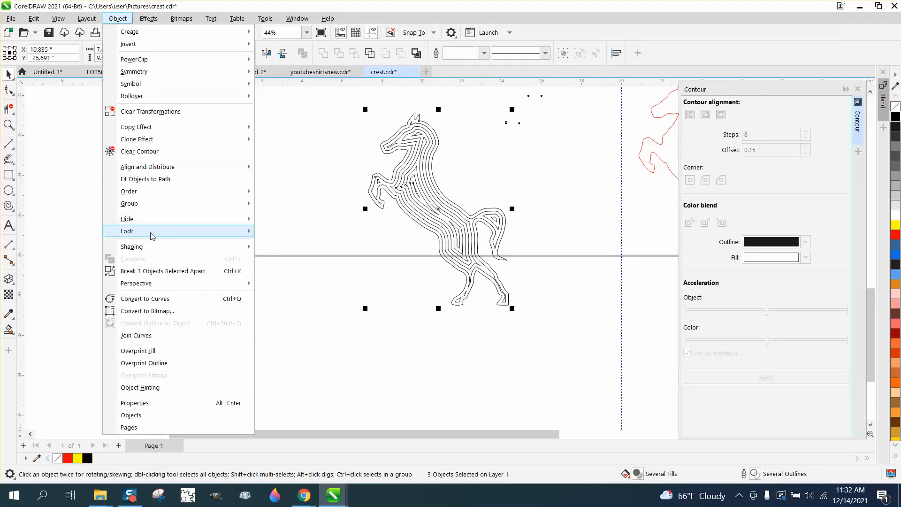
{"action": "left_click", "coordinate": [225, 206]}
{"action": "left_click", "coordinate": [293, 182]}
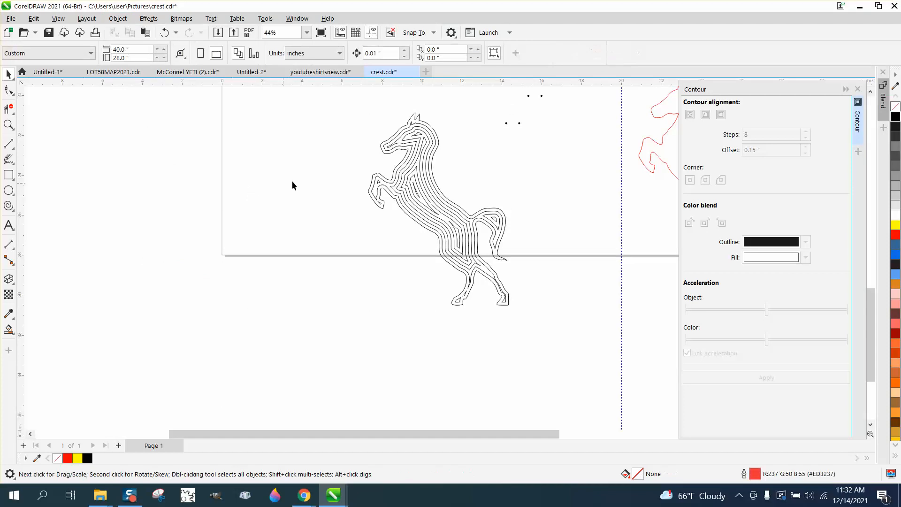
{"action": "left_click_drag", "start_coordinate": [542, 336], "coordinate": [542, 336]}
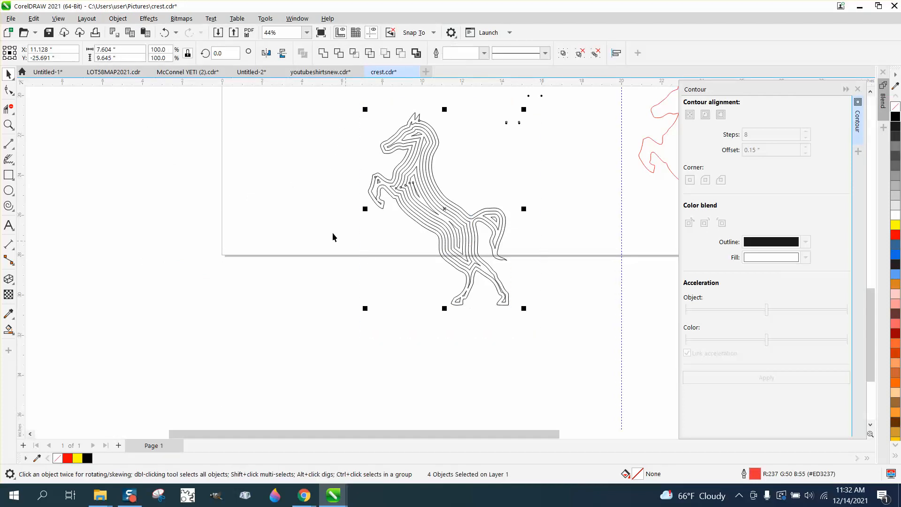
{"action": "left_click", "coordinate": [149, 106]}
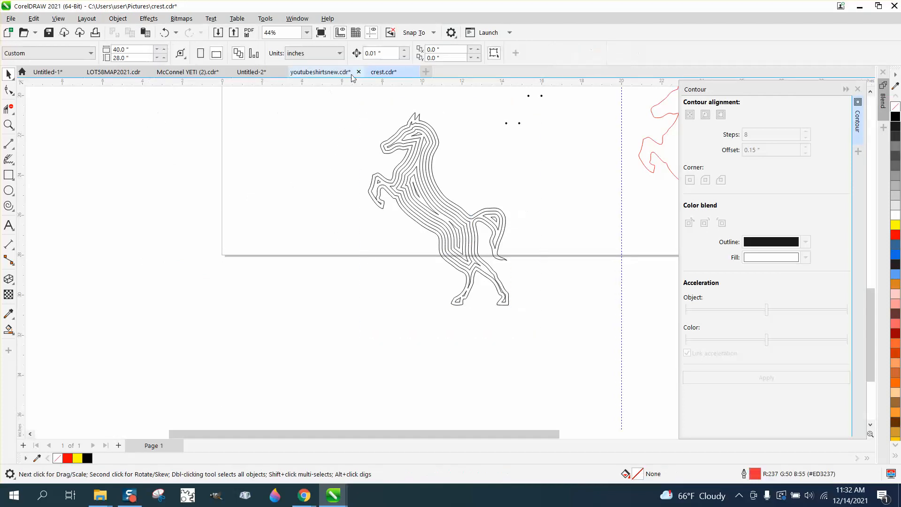
Set the nudge distance to 9 inches and move the outer horse outline 18 inches to the left.
{"action": "left_click", "coordinate": [382, 53]}
{"action": "type", "text": "9"}
{"action": "key", "text": "Return"}
{"action": "left_click", "coordinate": [377, 209]}
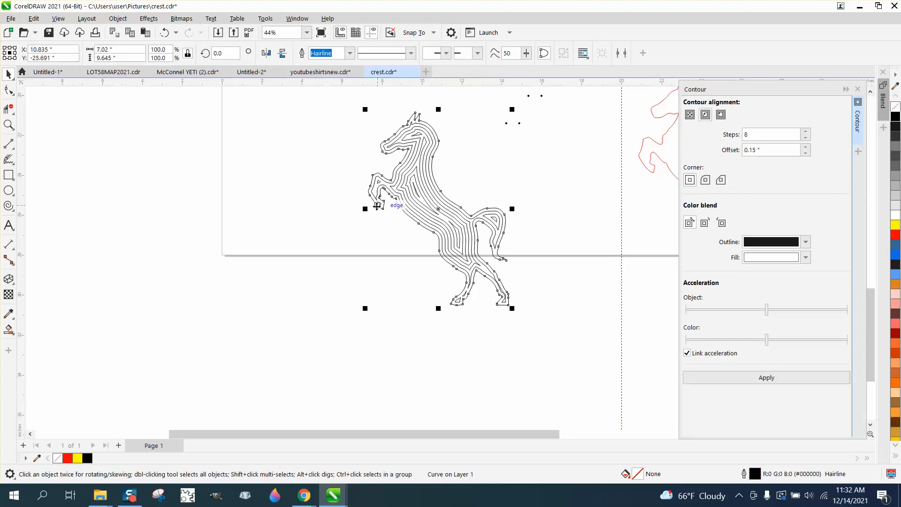
{"action": "key", "text": "Left"}
{"action": "key", "text": "Left"}
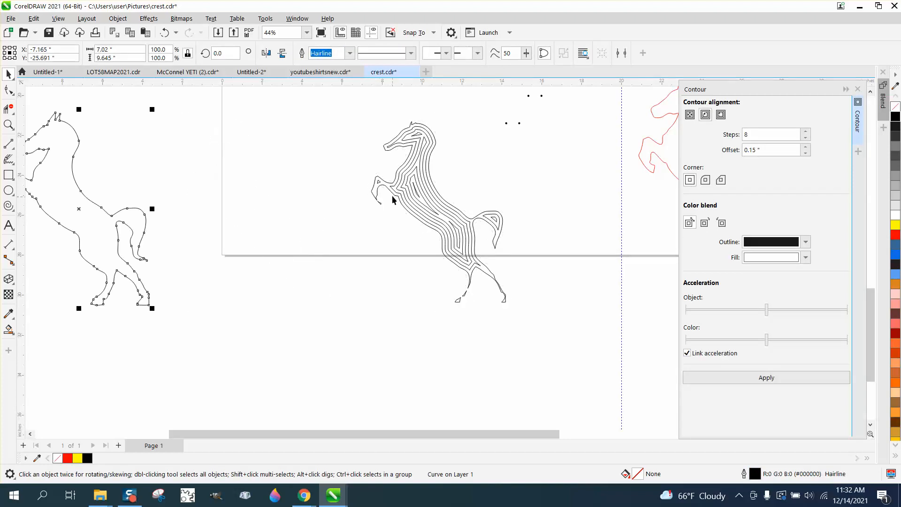
Move the group of inner contour lines 9 inches to the left and ungroup it.
{"action": "left_click", "coordinate": [388, 186]}
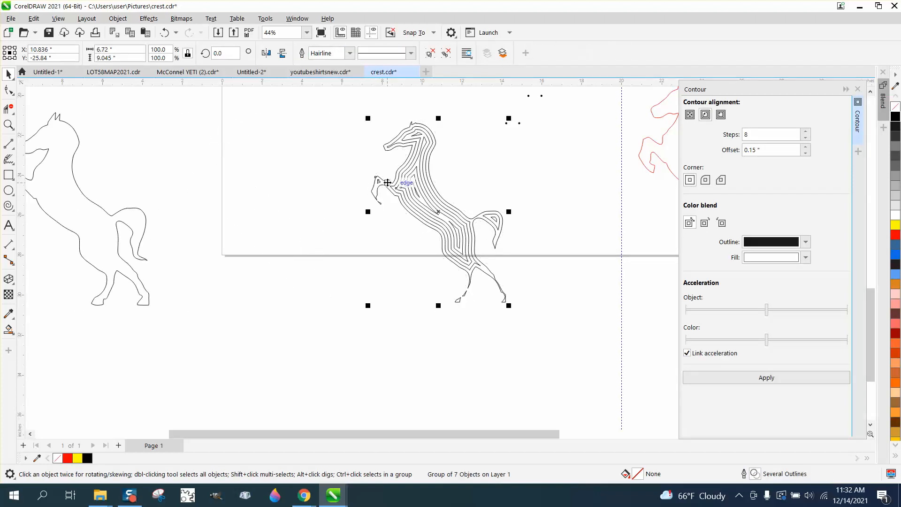
{"action": "key", "text": "Left"}
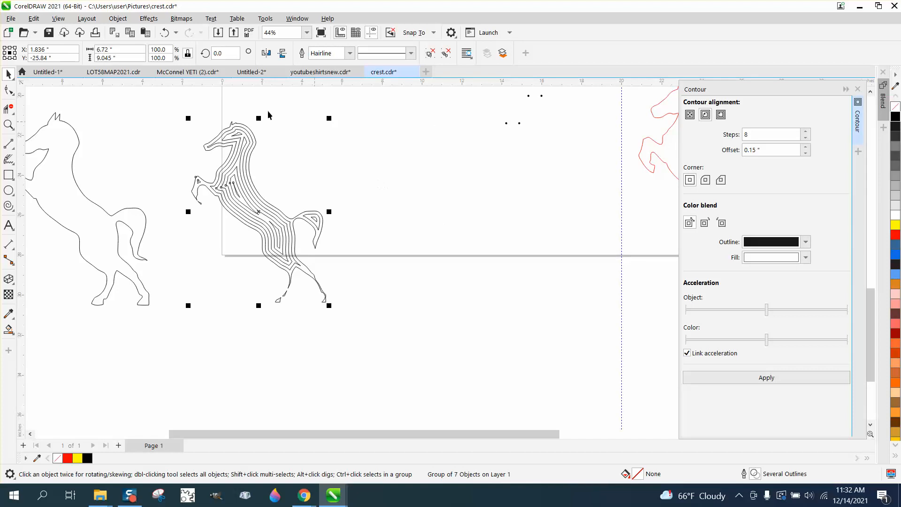
{"action": "left_click", "coordinate": [118, 18]}
{"action": "mouse_move", "coordinate": [142, 205]}
{"action": "left_click", "coordinate": [276, 215]}
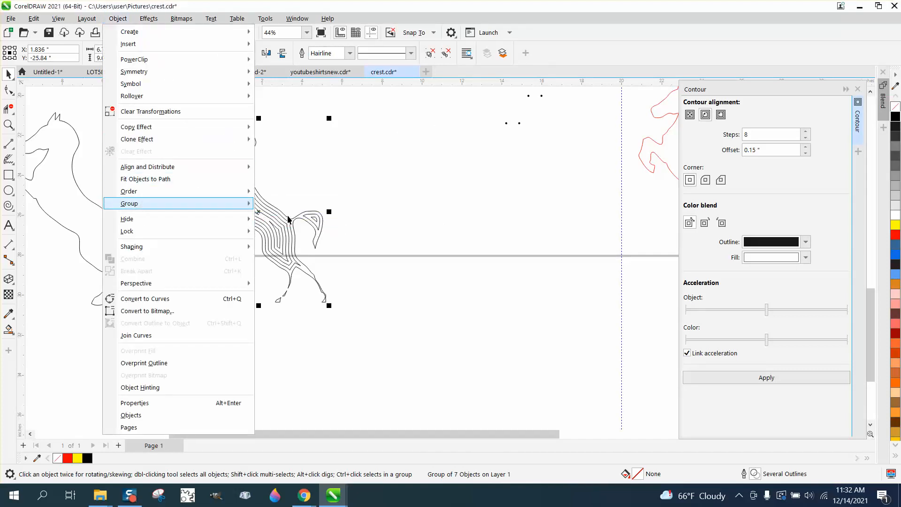
Move the outermost of the ungrouped inner contours 9 inches to the right, away from the others.
{"action": "left_click", "coordinate": [201, 189]}
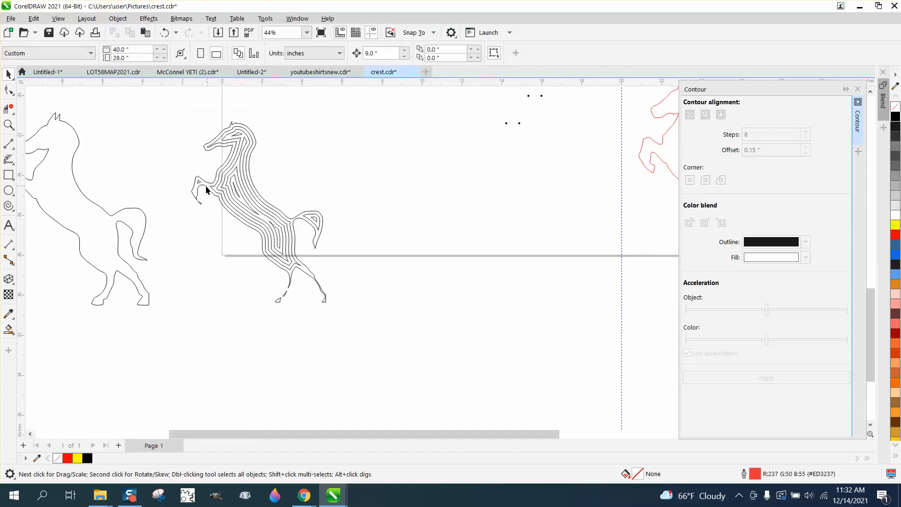
{"action": "left_click", "coordinate": [206, 186]}
{"action": "key", "text": "Right"}
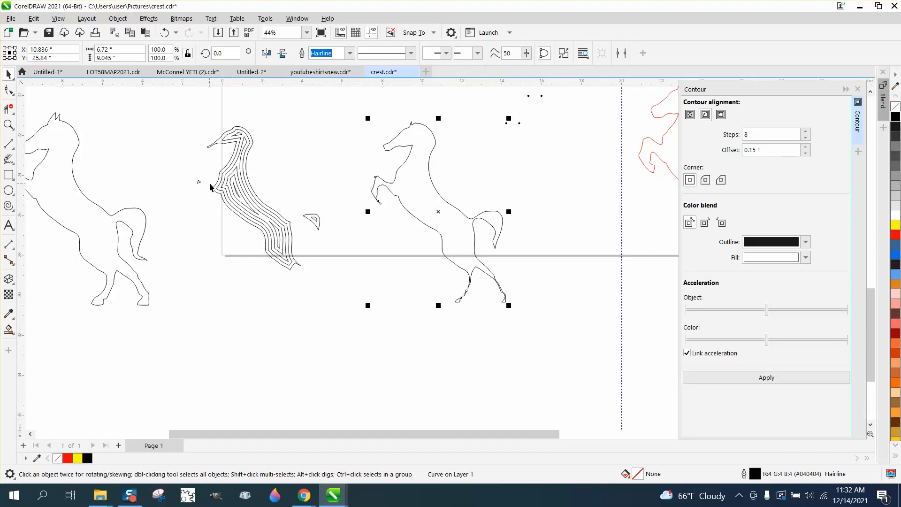
Move the outermost remaining inner contour 9 inches down, and the one inside it 9 inches down and 9 inches right.
{"action": "left_click", "coordinate": [251, 190]}
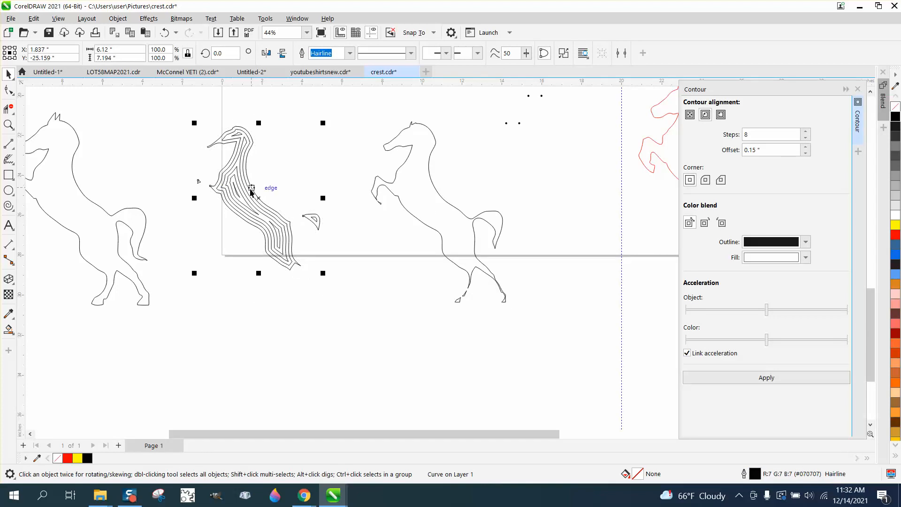
{"action": "key", "text": "Down"}
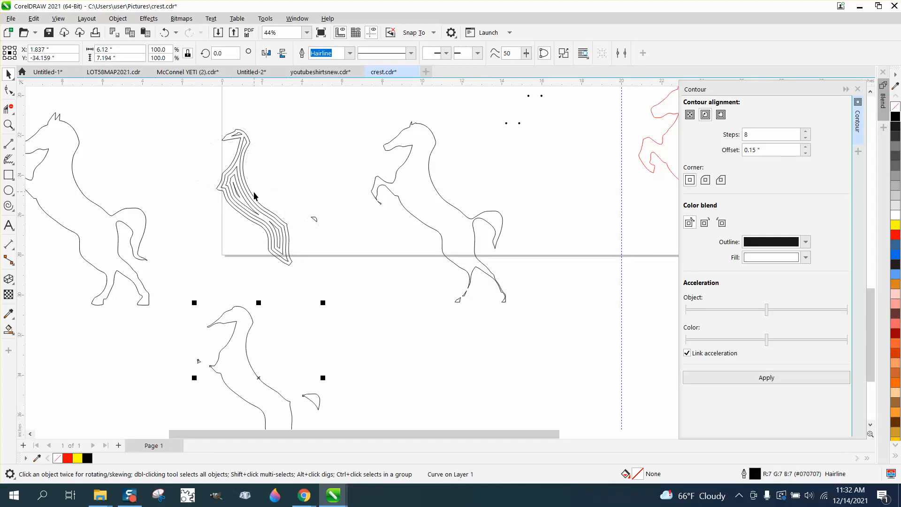
{"action": "left_click", "coordinate": [268, 212]}
{"action": "key", "text": "Down"}
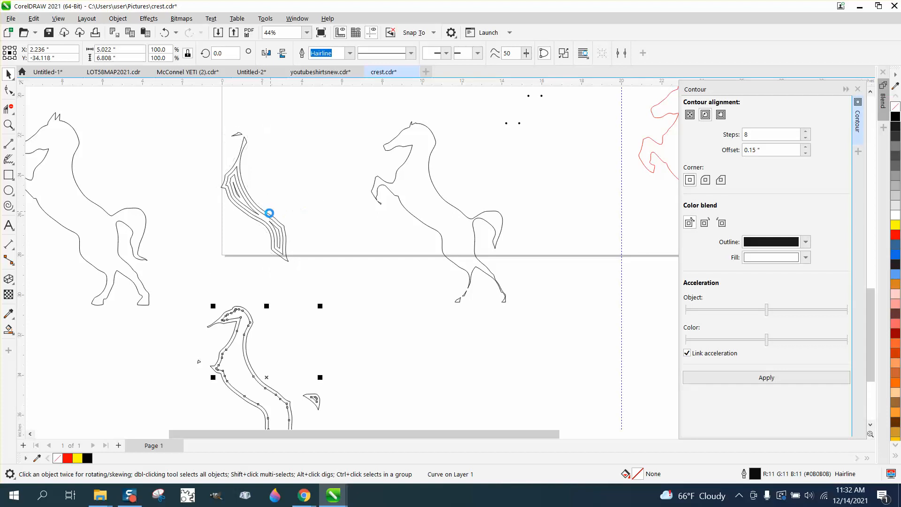
{"action": "key", "text": "Right"}
Move the outermost contour left in the nested set 18 inches to the right.
{"action": "left_click", "coordinate": [264, 215]}
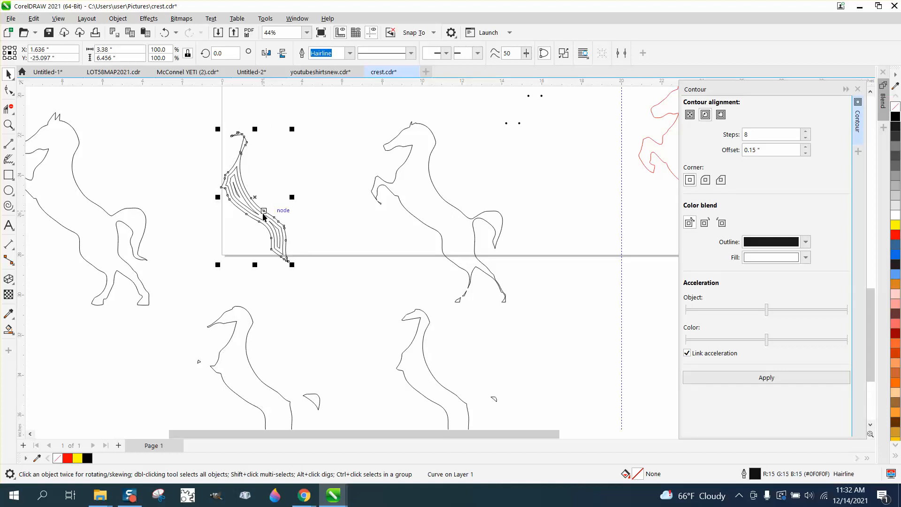
{"action": "key", "text": "Right"}
{"action": "key", "text": "Right"}
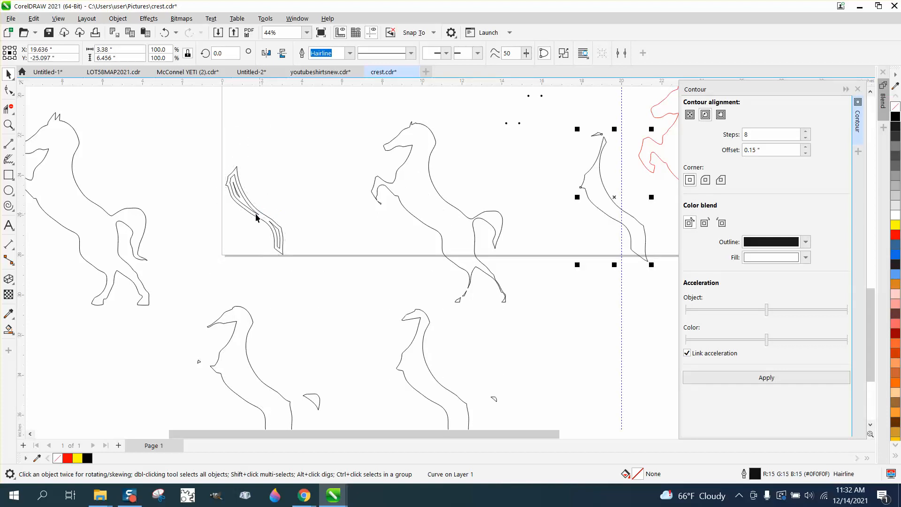
Move the next body contour 9 inches up and delete the two innermost contour fragments left behind.
{"action": "left_click", "coordinate": [254, 209]}
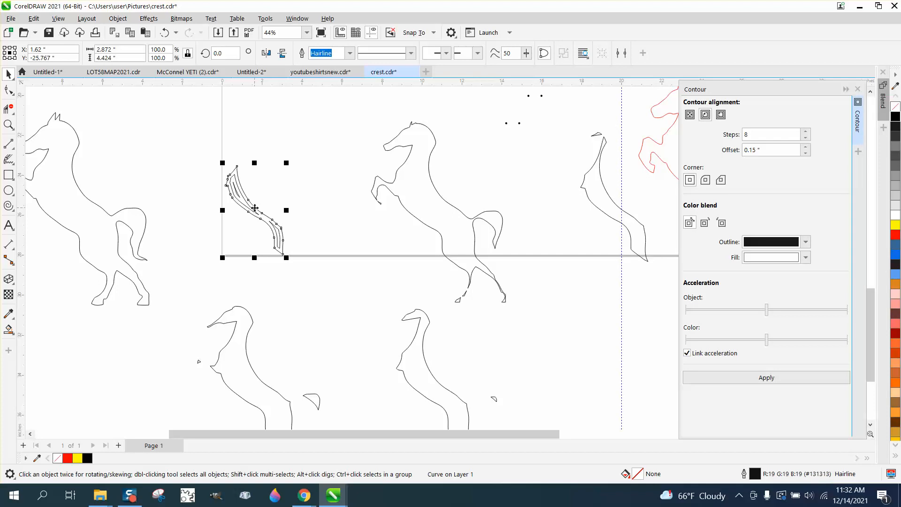
{"action": "key", "text": "Up"}
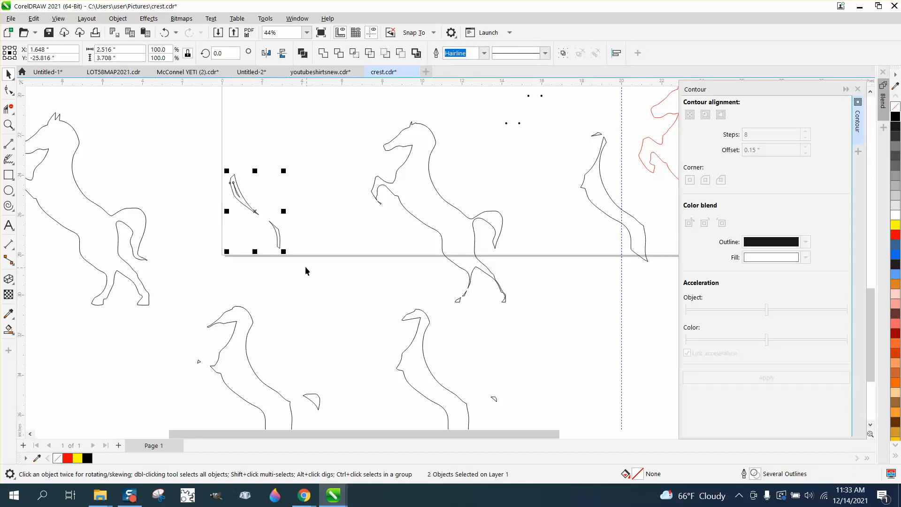
Break apart the larger contour below the page and delete its small leg and tail fragments.
{"action": "left_click", "coordinate": [238, 308]}
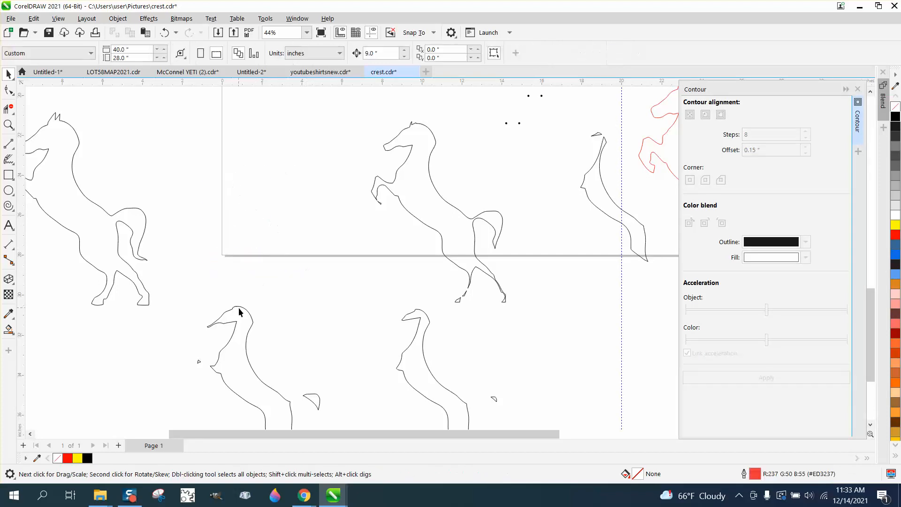
{"action": "left_click", "coordinate": [118, 19]}
{"action": "left_click", "coordinate": [176, 260]}
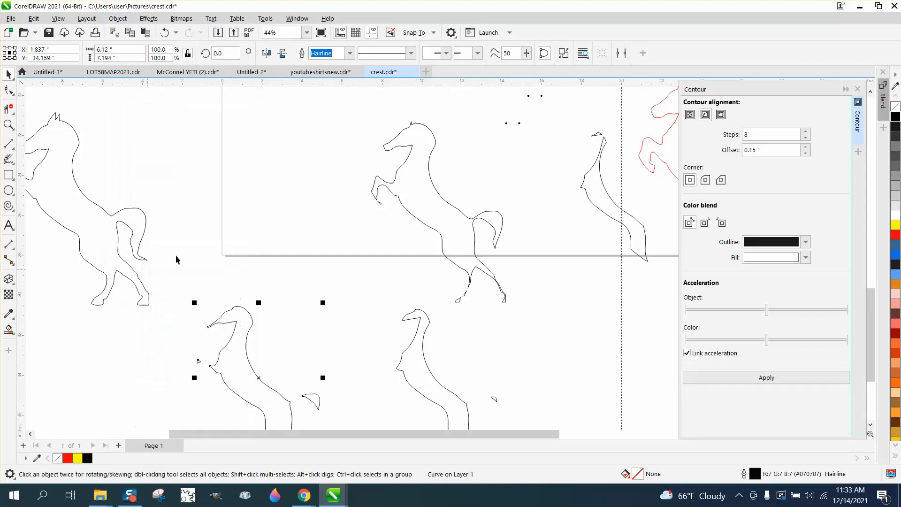
{"action": "left_click", "coordinate": [218, 258]}
{"action": "left_click_drag", "start_coordinate": [185, 350], "coordinate": [210, 373]}
{"action": "left_click", "coordinate": [210, 374]}
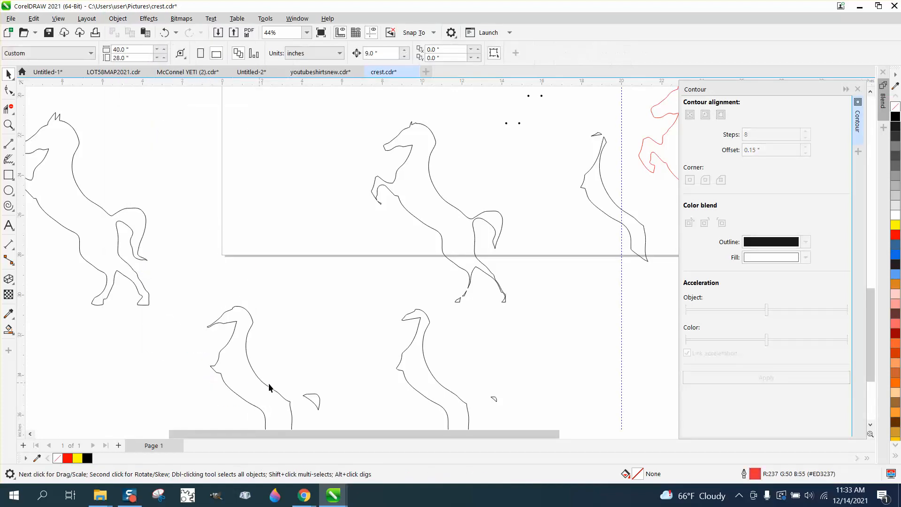
{"action": "left_click", "coordinate": [315, 397]}
{"action": "key", "text": "Delete"}
{"action": "left_click", "coordinate": [490, 398]}
{"action": "key", "text": "Delete"}
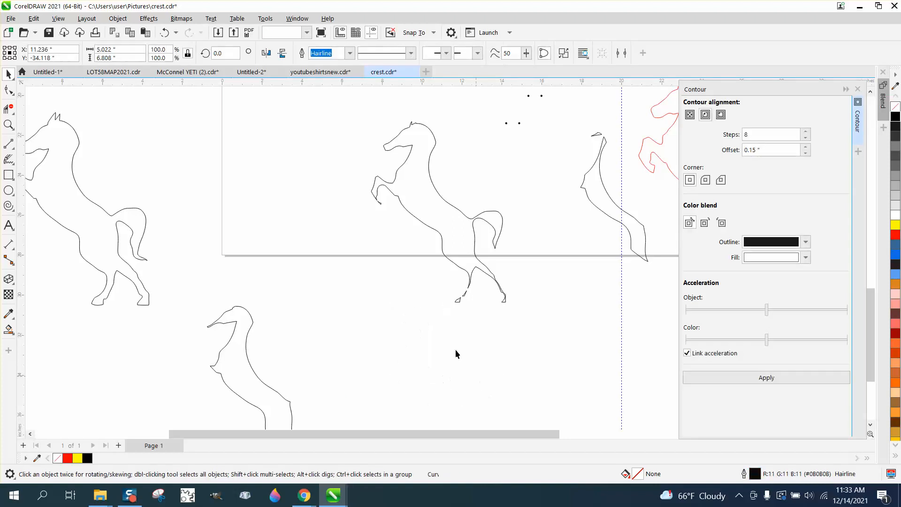
{"action": "left_click", "coordinate": [165, 32]}
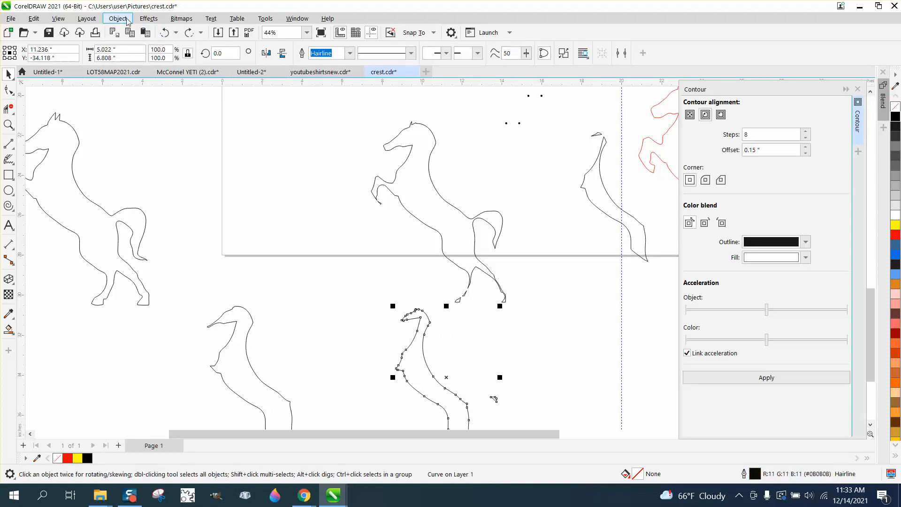
Break apart the smaller contour below the page and delete its small detached tail fragment.
{"action": "left_click", "coordinate": [118, 18]}
{"action": "left_click", "coordinate": [208, 270]}
{"action": "left_click", "coordinate": [476, 402]}
{"action": "left_click", "coordinate": [492, 400]}
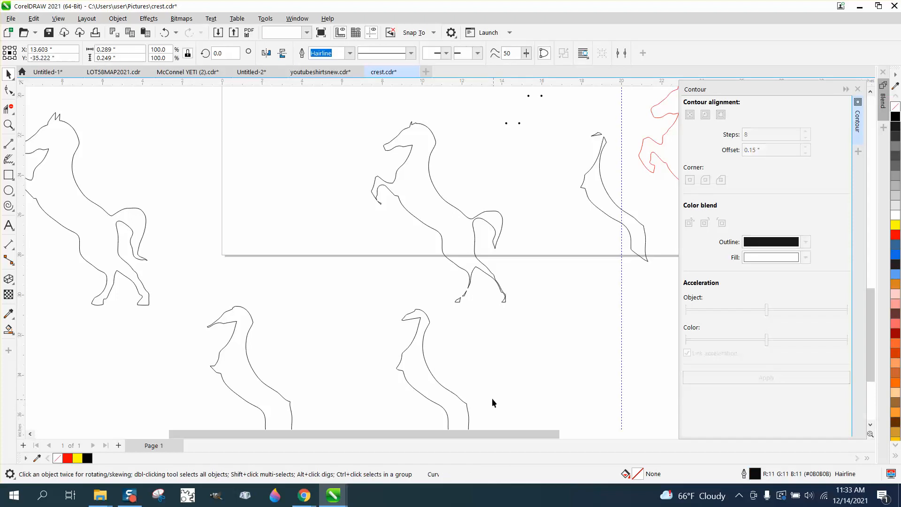
{"action": "key", "text": "Delete"}
{"action": "scroll", "coordinate": [465, 345], "scroll_direction": "down", "scroll_amount": 2}
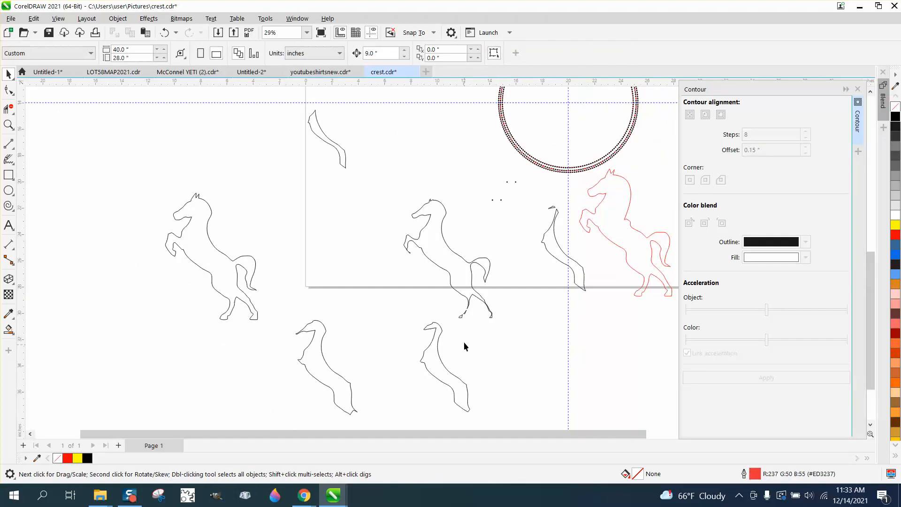
Break apart the full horse contour inside the page and delete the tiny detached hoof fragments.
{"action": "left_click", "coordinate": [462, 315]}
{"action": "left_click", "coordinate": [118, 18]}
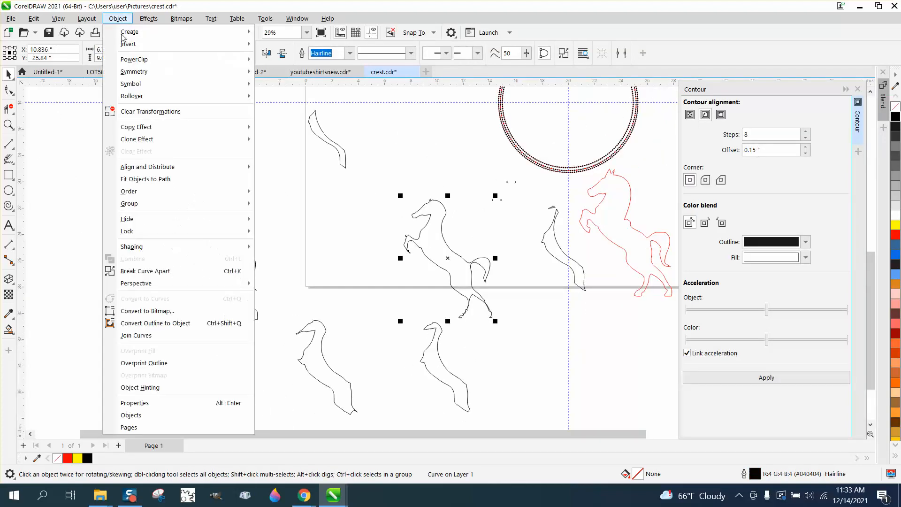
{"action": "left_click", "coordinate": [162, 268]}
{"action": "left_click", "coordinate": [331, 260]}
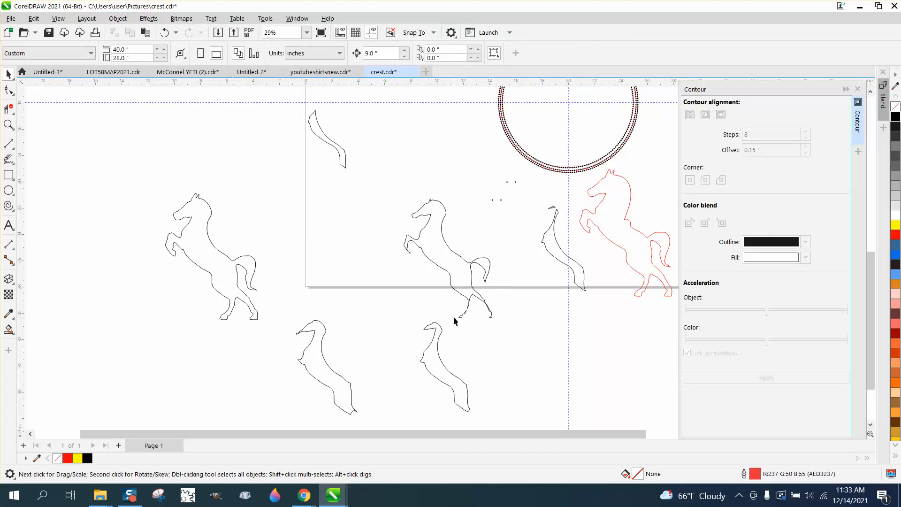
{"action": "left_click", "coordinate": [460, 317]}
{"action": "left_click", "coordinate": [463, 314]}
Move the lower pair of dots beside the outer horse outline and blend them with 190 steps.
{"action": "left_click_drag", "start_coordinate": [514, 225], "coordinate": [252, 202]}
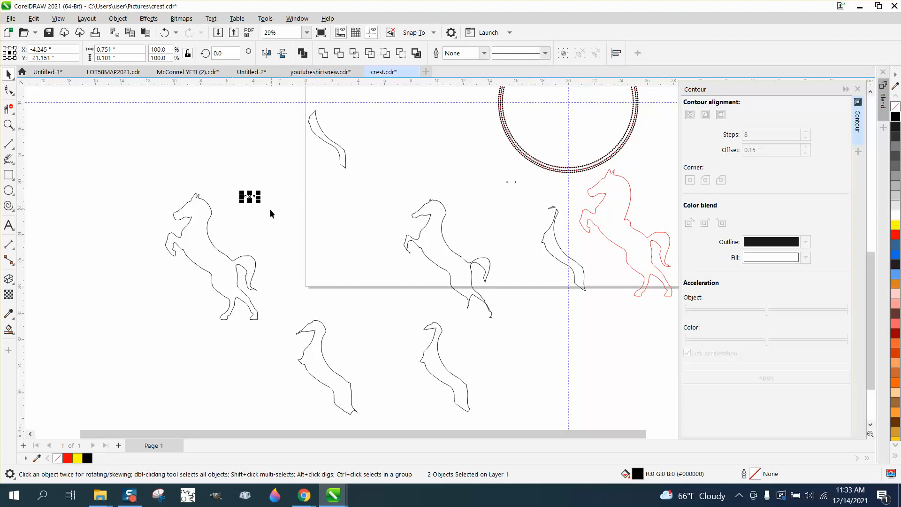
{"action": "left_click", "coordinate": [858, 89]}
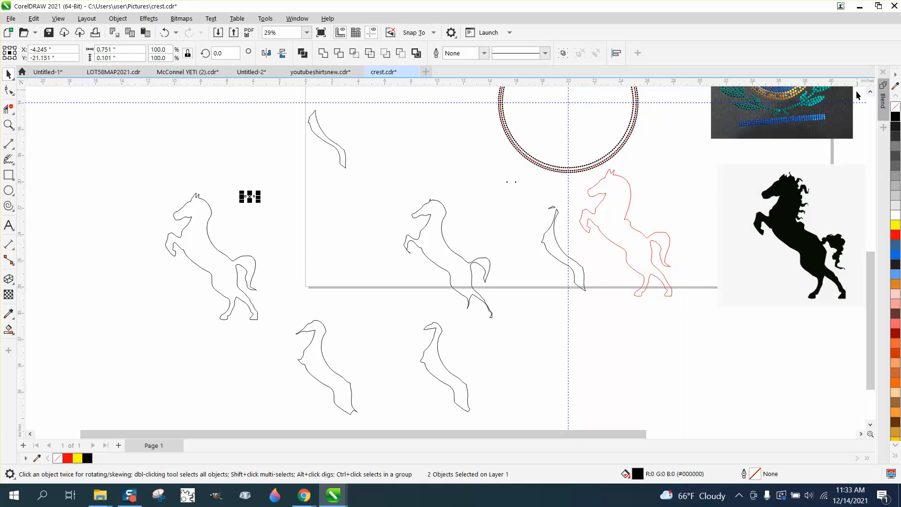
{"action": "left_click", "coordinate": [884, 110]}
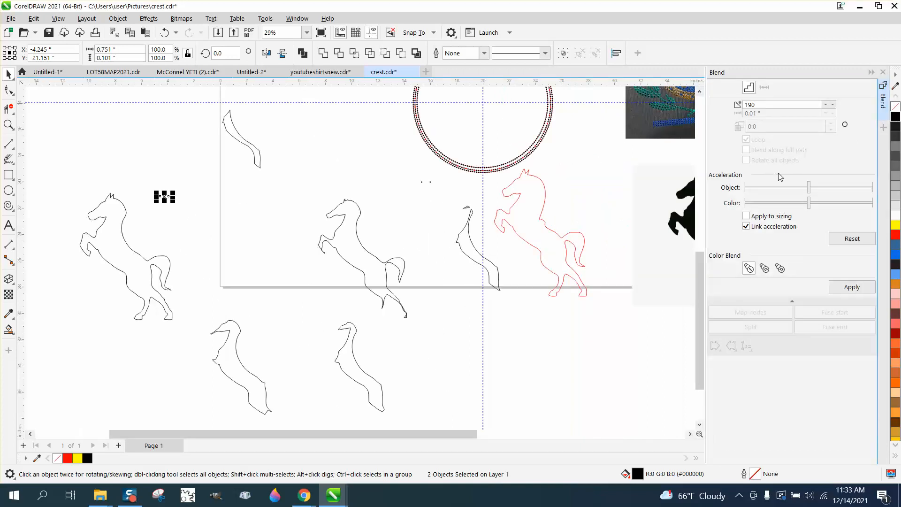
{"action": "left_click", "coordinate": [848, 289]}
Assign the outer horse outline as the blend's new path and spread the dots along the full path.
{"action": "left_click", "coordinate": [746, 346]}
{"action": "left_click", "coordinate": [757, 358]}
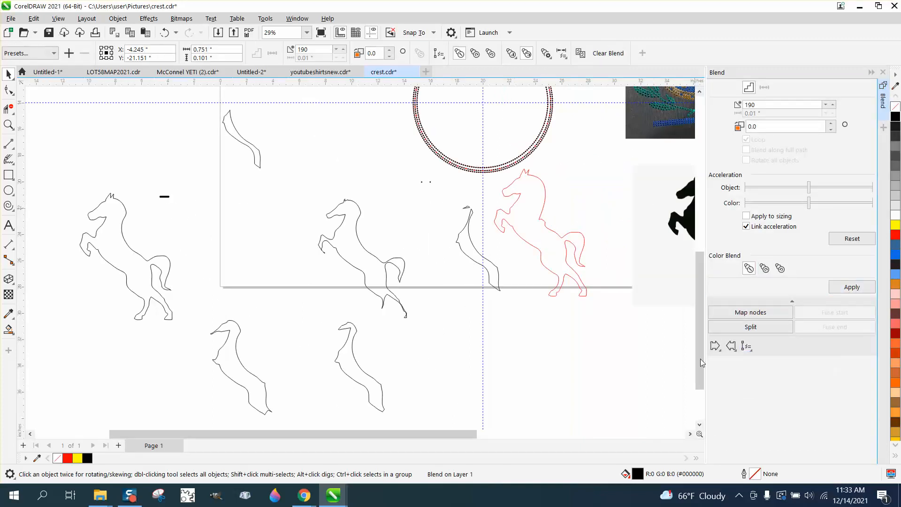
{"action": "left_click", "coordinate": [126, 209]}
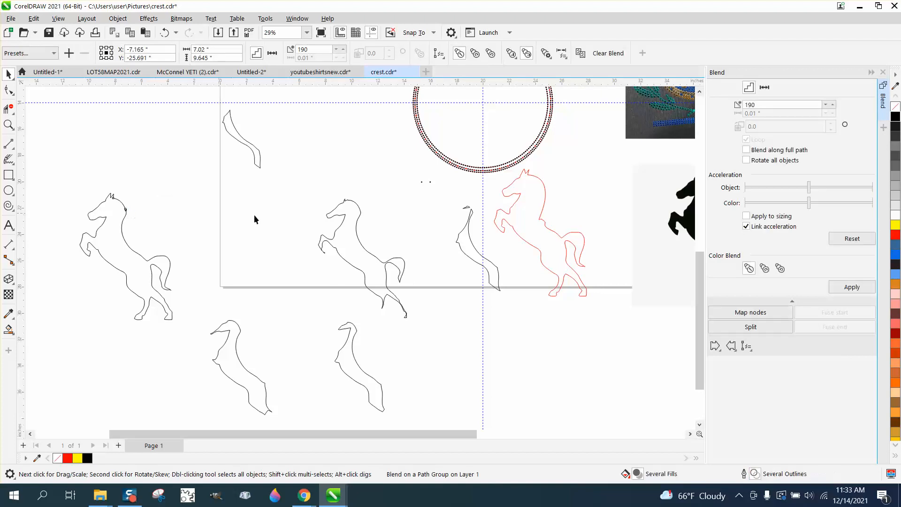
{"action": "left_click", "coordinate": [746, 150]}
{"action": "left_click", "coordinate": [852, 286]}
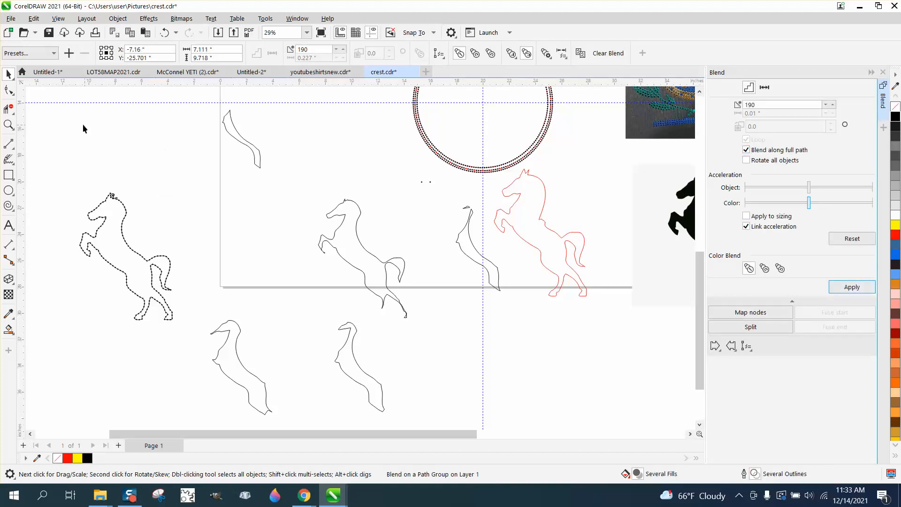
Make three copies of the remaining pair of dots in the empty area above the second horse contour.
{"action": "left_click", "coordinate": [355, 230]}
{"action": "left_click", "coordinate": [398, 183]}
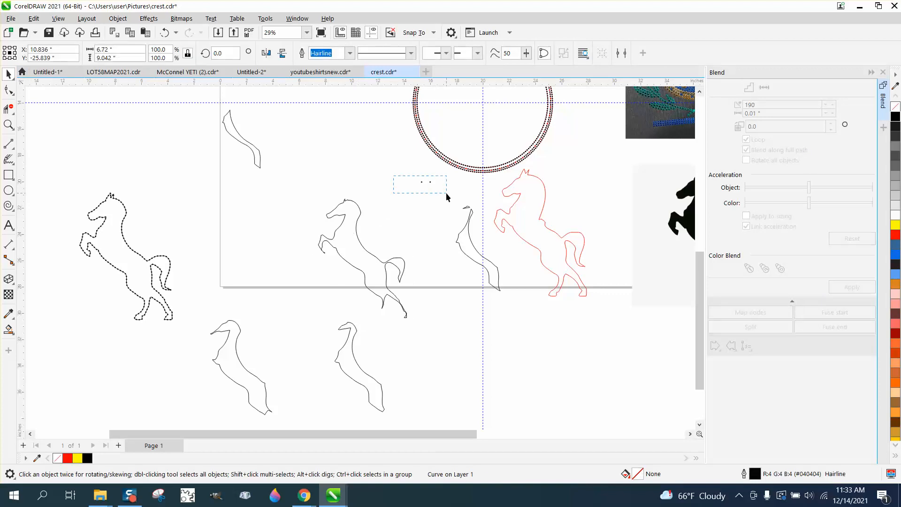
{"action": "left_click_drag", "start_coordinate": [446, 193], "coordinate": [347, 141]}
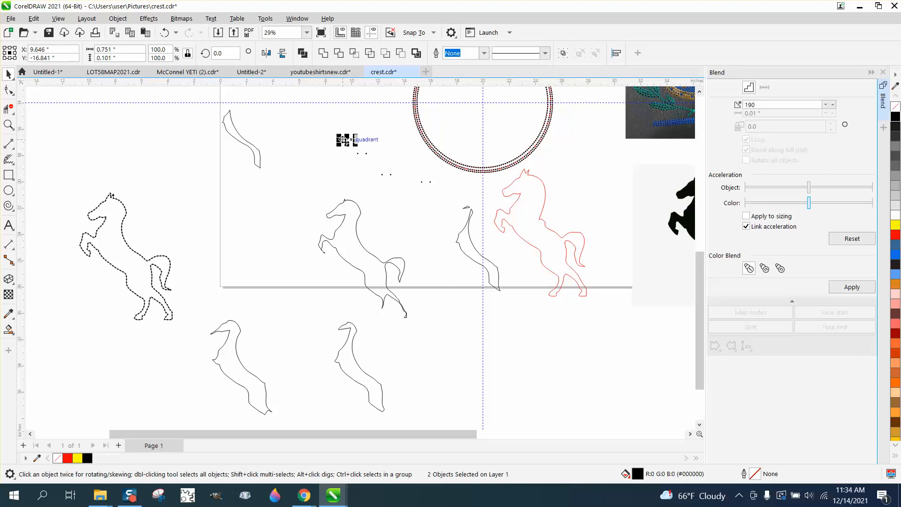
Blend the original pair of dots beneath the circle with 180 steps.
{"action": "left_click_drag", "start_coordinate": [401, 174], "coordinate": [471, 185]}
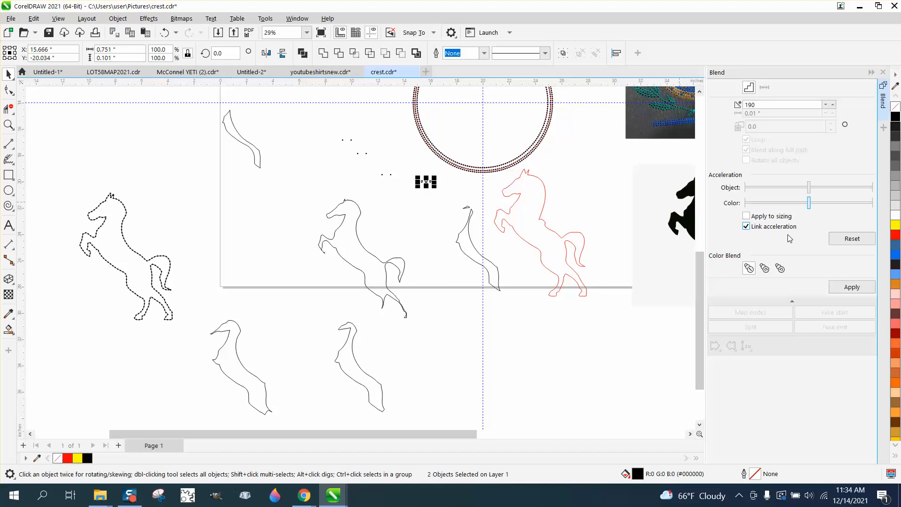
{"action": "double_click", "coordinate": [775, 105]}
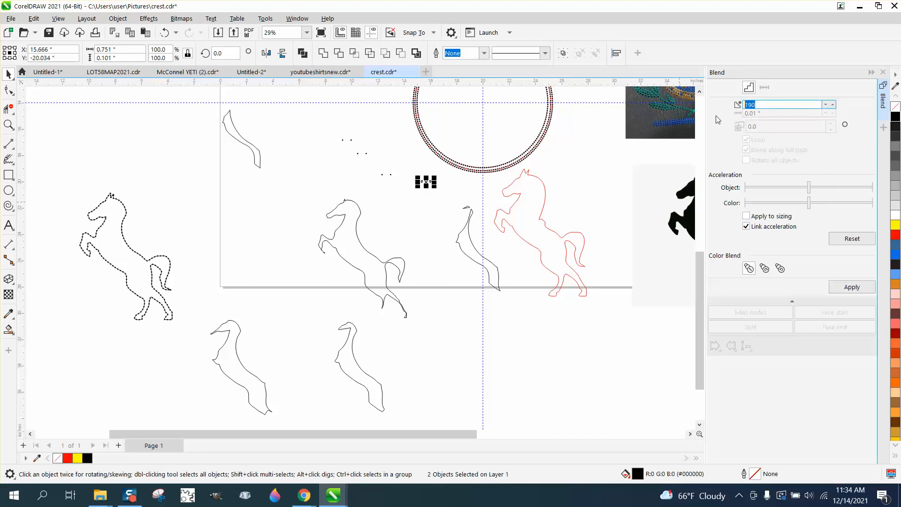
{"action": "type", "text": "180"}
{"action": "left_click", "coordinate": [851, 288]}
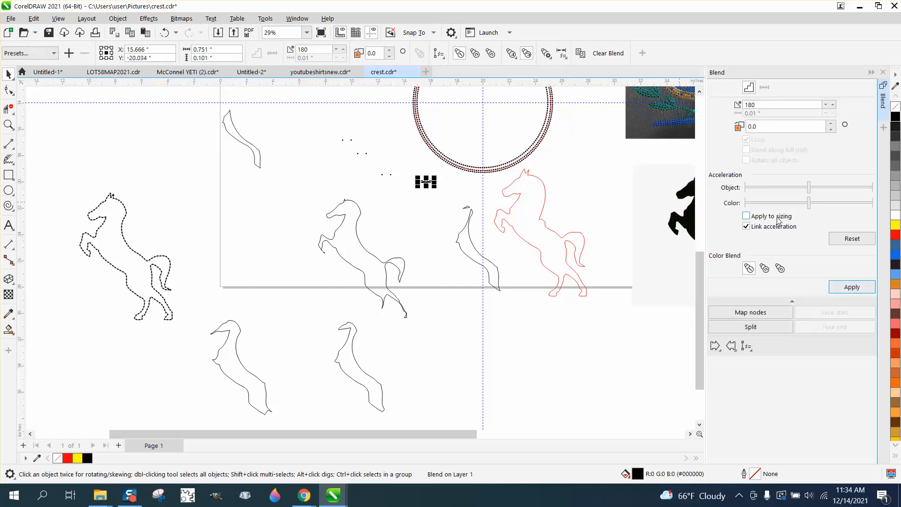
Assign the second horse contour as the 180-step blend's new path and spread the dots along the full path.
{"action": "left_click", "coordinate": [747, 346]}
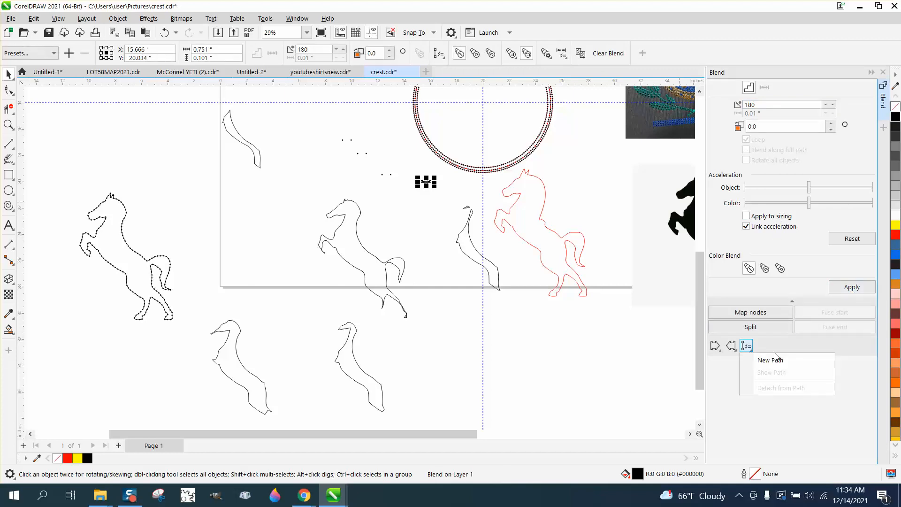
{"action": "left_click", "coordinate": [769, 359]}
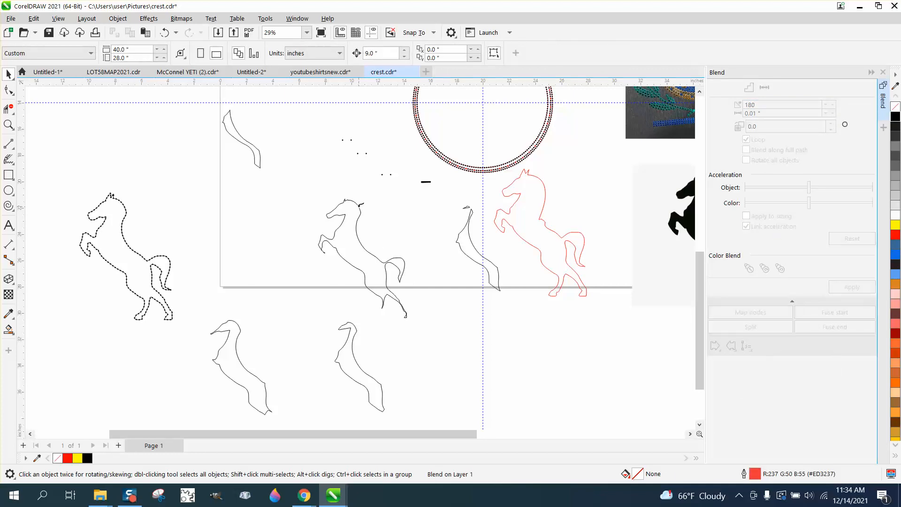
{"action": "left_click", "coordinate": [359, 207]}
{"action": "left_click", "coordinate": [745, 150]}
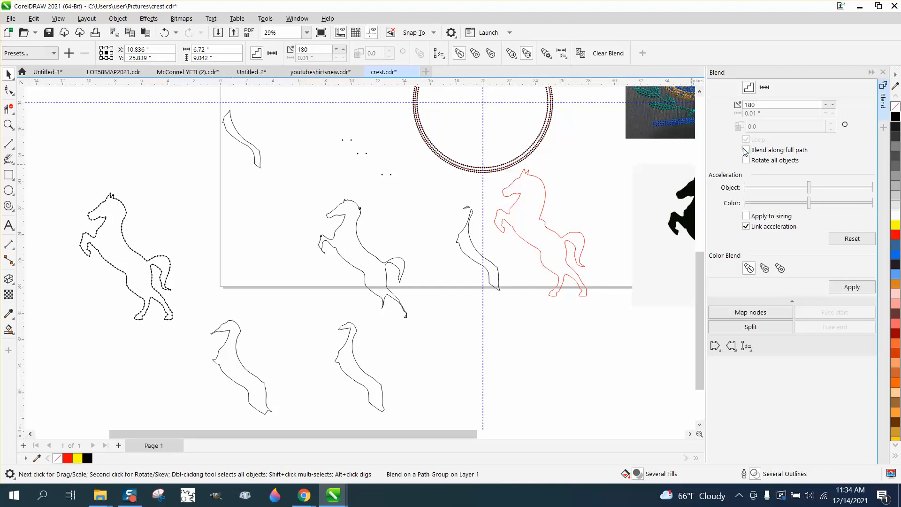
{"action": "left_click", "coordinate": [850, 288]}
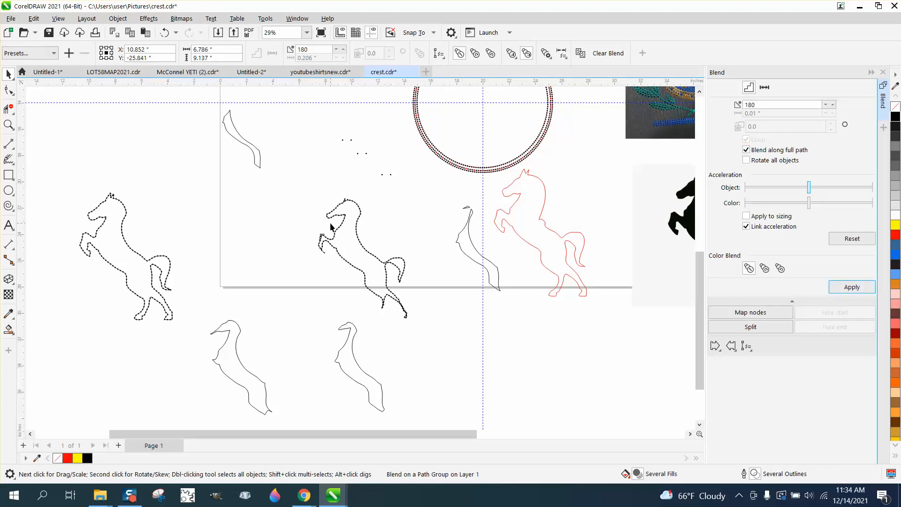
Move the dotted second horse contour 18 inches left, inside the dotted outer outline, and check the dot spacing around the head.
{"action": "left_click_drag", "start_coordinate": [315, 189], "coordinate": [460, 339]}
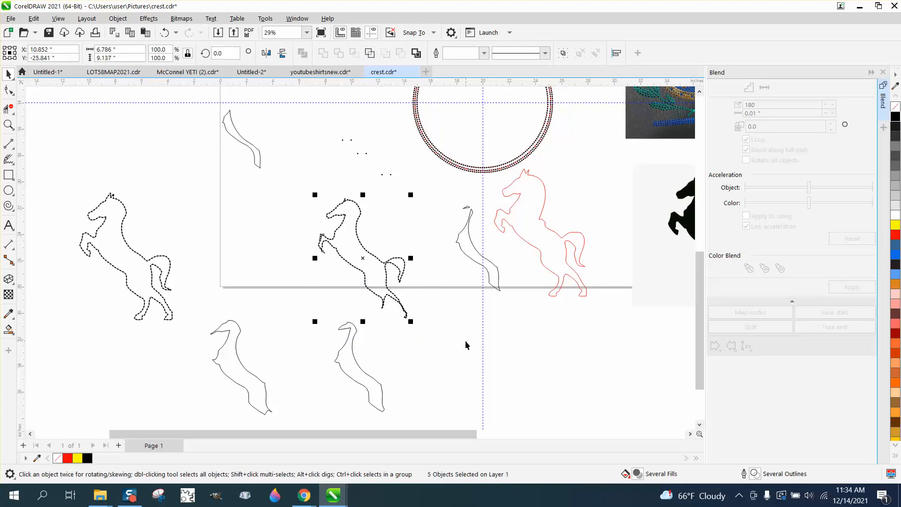
{"action": "key", "text": "Left"}
{"action": "key", "text": "Left"}
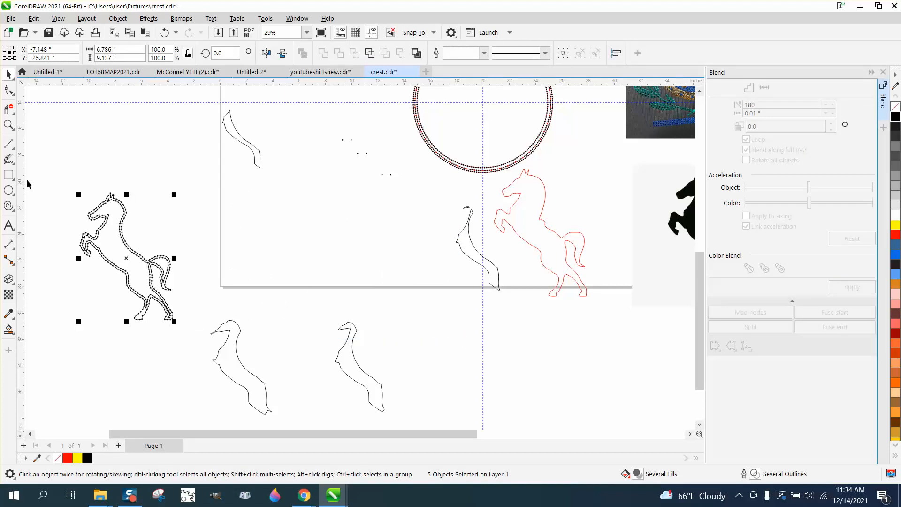
{"action": "left_click", "coordinate": [9, 124]}
{"action": "left_click_drag", "start_coordinate": [80, 182], "coordinate": [209, 243]}
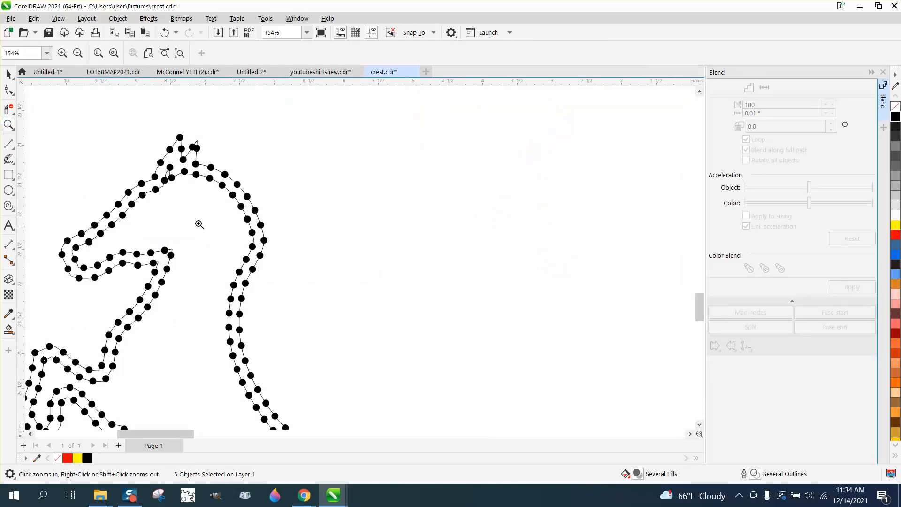
{"action": "scroll", "coordinate": [199, 206], "scroll_direction": "down", "scroll_amount": 3}
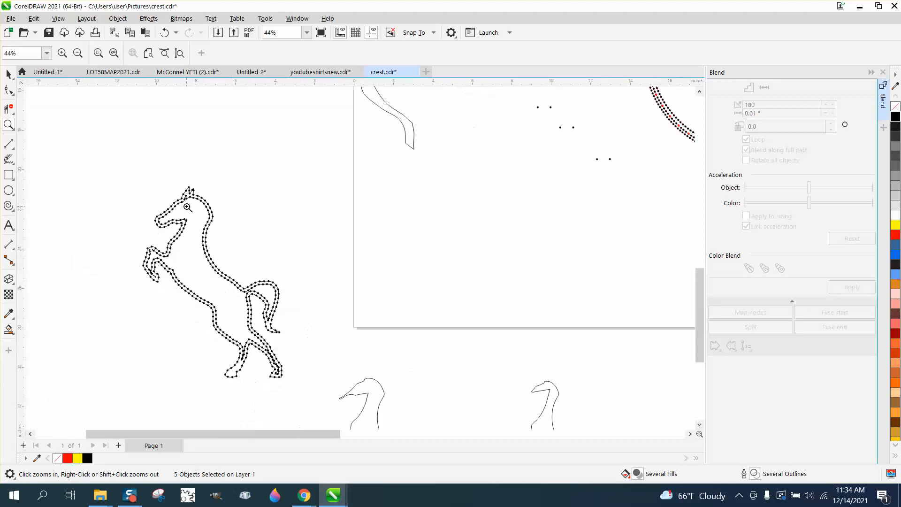
Blend the lowest remaining pair of dots above the horse contours with 170 steps.
{"action": "scroll", "coordinate": [188, 207], "scroll_direction": "down", "scroll_amount": 2}
{"action": "left_click", "coordinate": [9, 74]}
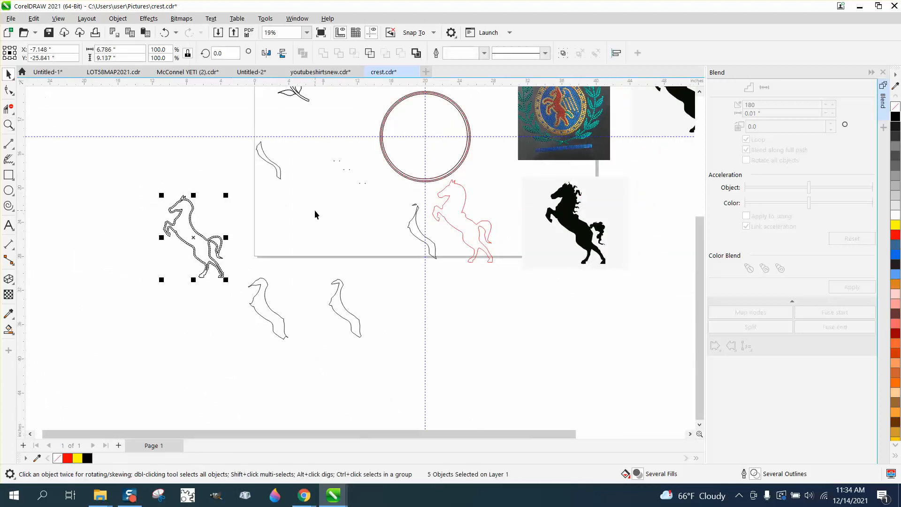
{"action": "left_click", "coordinate": [266, 298]}
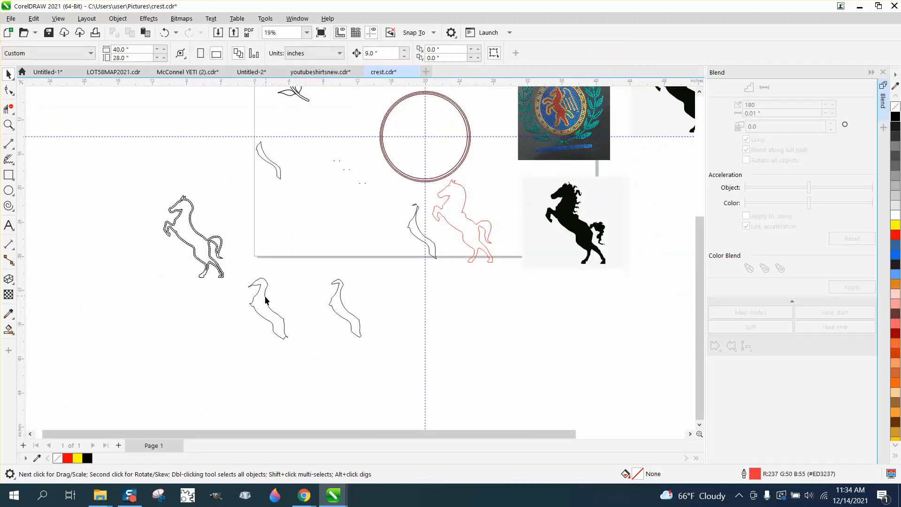
{"action": "left_click_drag", "start_coordinate": [353, 181], "coordinate": [387, 190]}
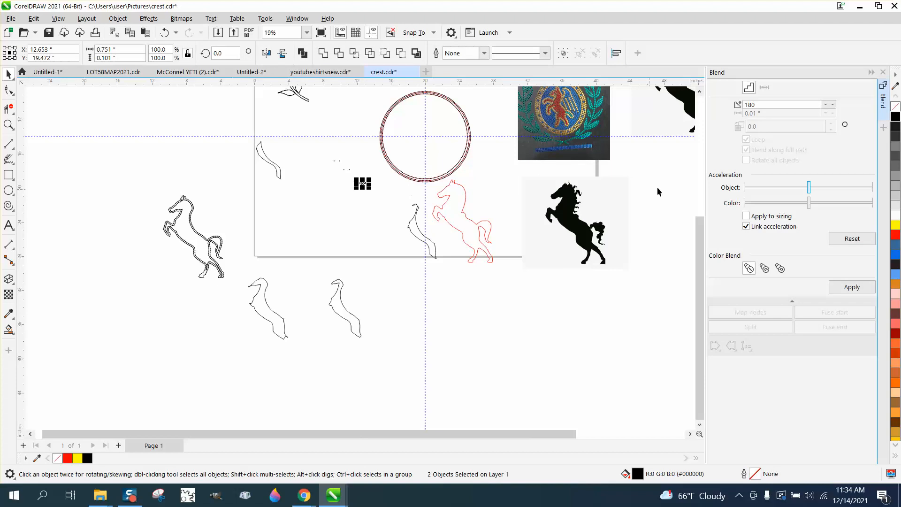
{"action": "double_click", "coordinate": [773, 105]}
{"action": "type", "text": "17"}
{"action": "left_click", "coordinate": [861, 287]}
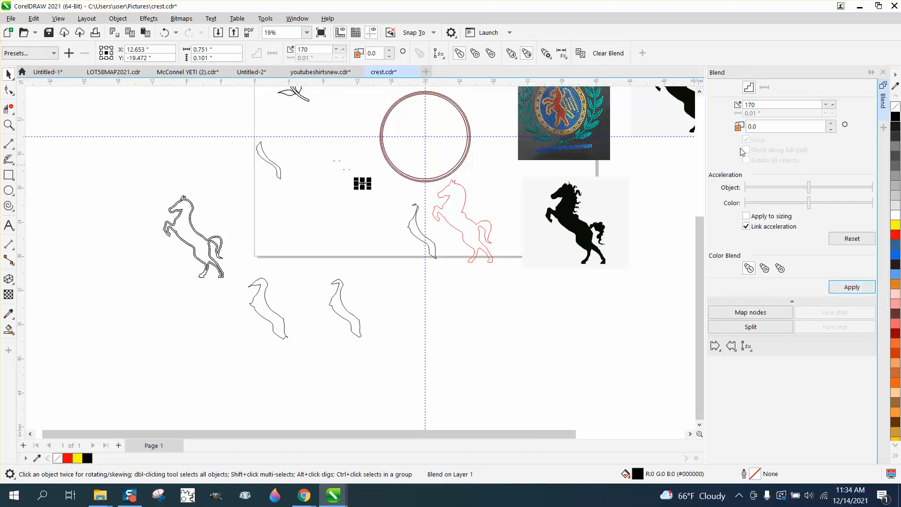
Assign the third horse contour as the 170-step blend's new path and spread the dots along the full path.
{"action": "left_click", "coordinate": [747, 346]}
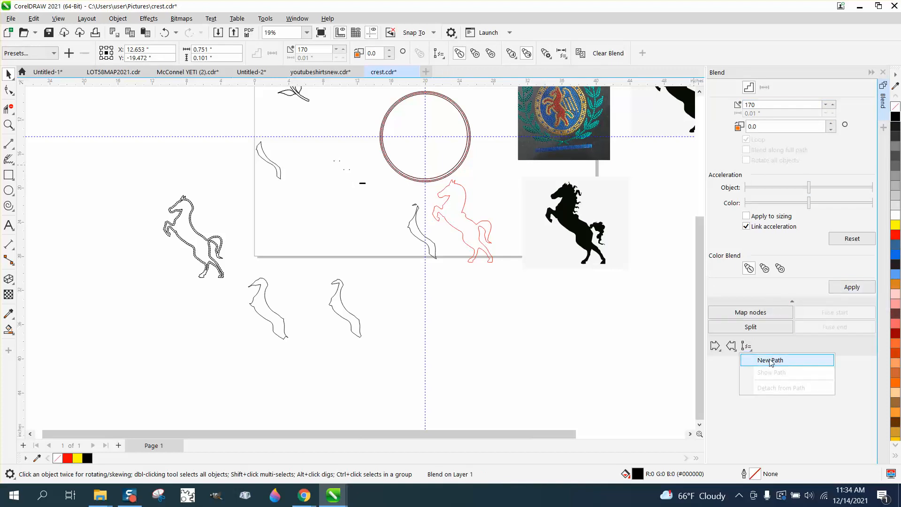
{"action": "left_click", "coordinate": [770, 360]}
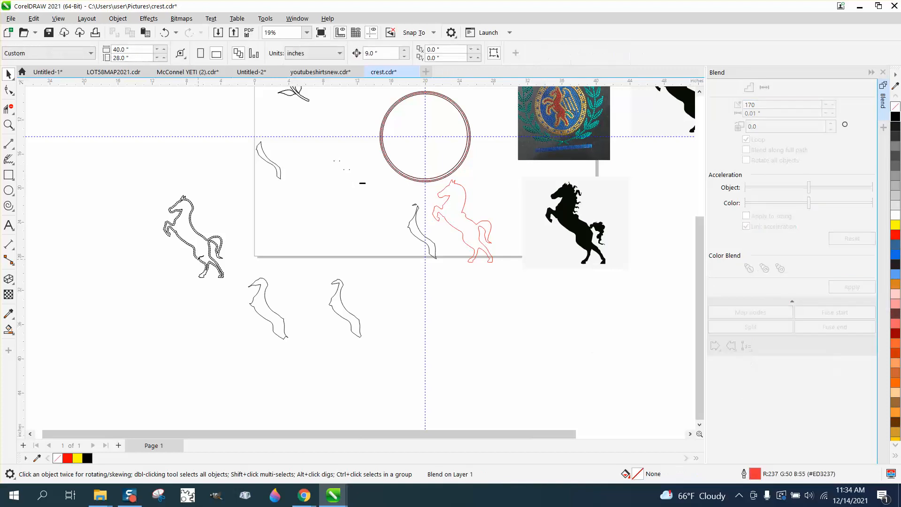
{"action": "left_click", "coordinate": [268, 284]}
{"action": "left_click", "coordinate": [747, 149]}
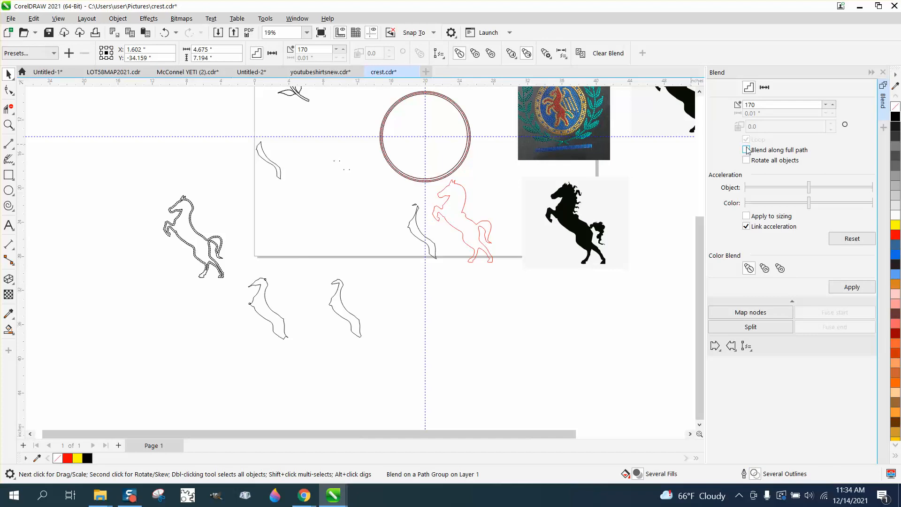
{"action": "left_click", "coordinate": [852, 287]}
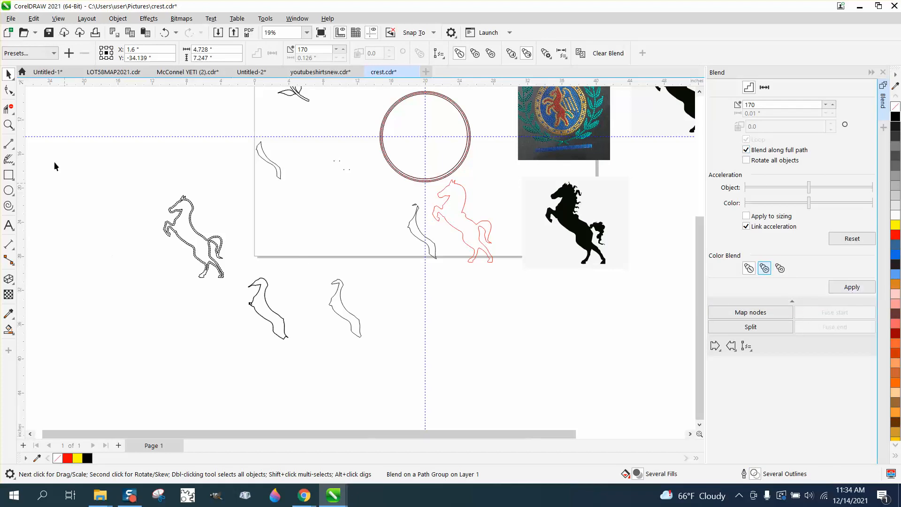
Move the dotted third contour 9 inches up and 9 inches left into the dotted horse, and check the dot spacing around the head.
{"action": "left_click", "coordinate": [265, 295]}
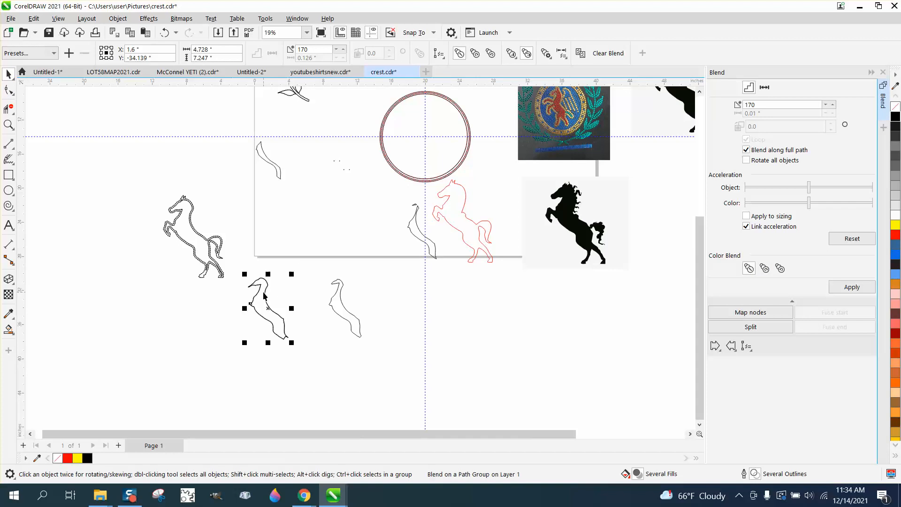
{"action": "key", "text": "Up"}
{"action": "key", "text": "Left"}
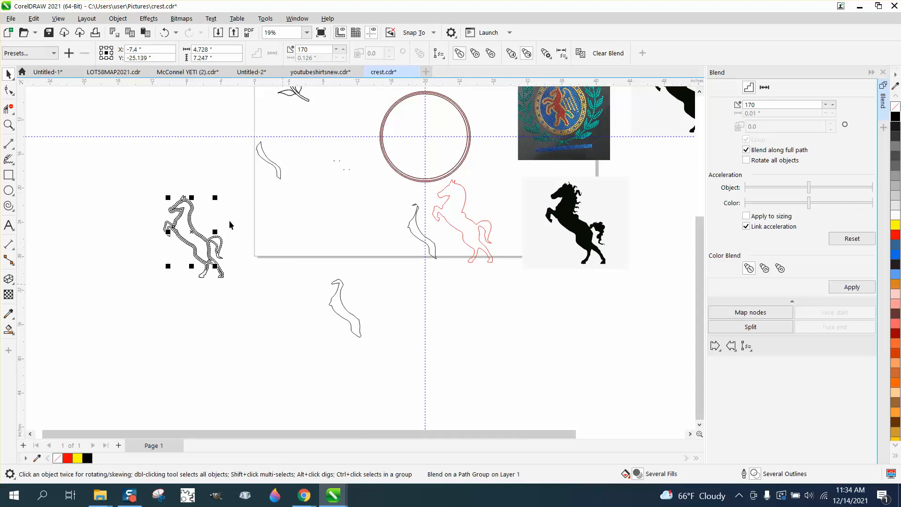
{"action": "left_click", "coordinate": [8, 124]}
{"action": "left_click_drag", "start_coordinate": [156, 183], "coordinate": [324, 297]}
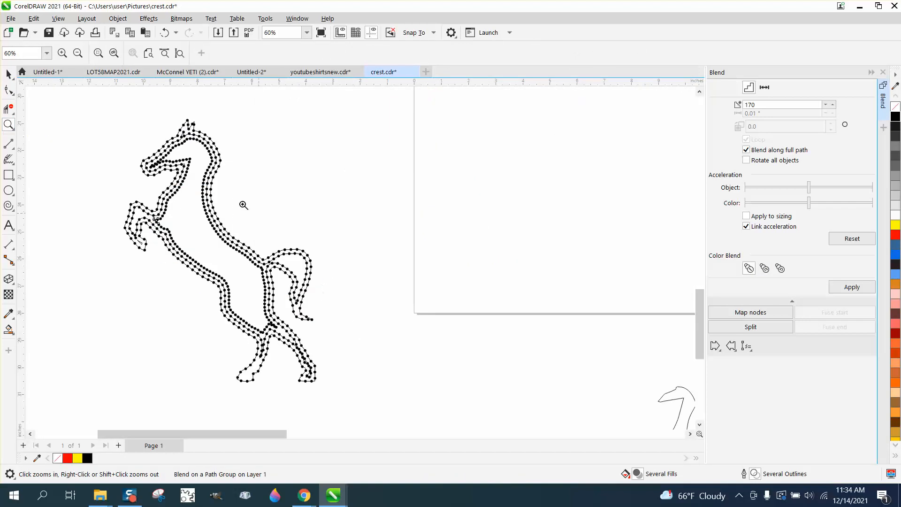
{"action": "left_click_drag", "start_coordinate": [121, 136], "coordinate": [272, 206]}
{"action": "right_click", "coordinate": [201, 180]}
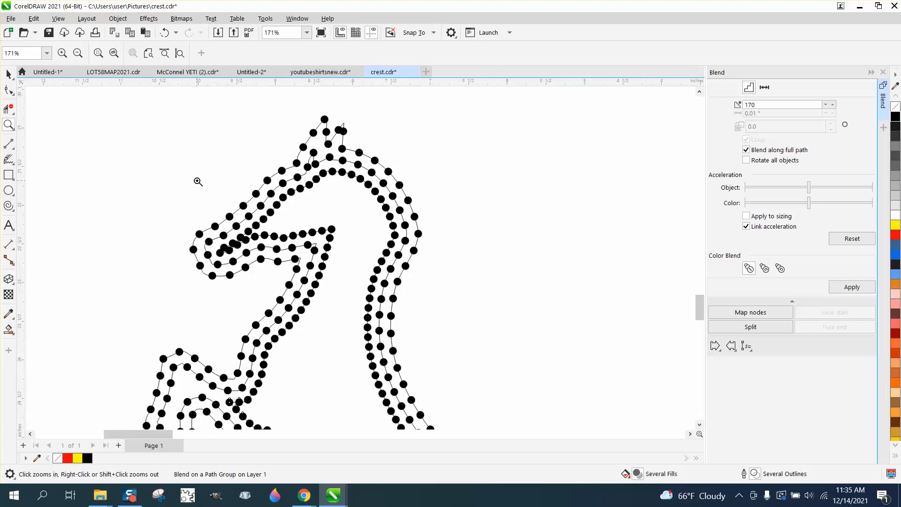
Undo the third contour's move and its assignment as the 170-step blend's path.
{"action": "left_click", "coordinate": [165, 33]}
{"action": "left_click", "coordinate": [165, 32]}
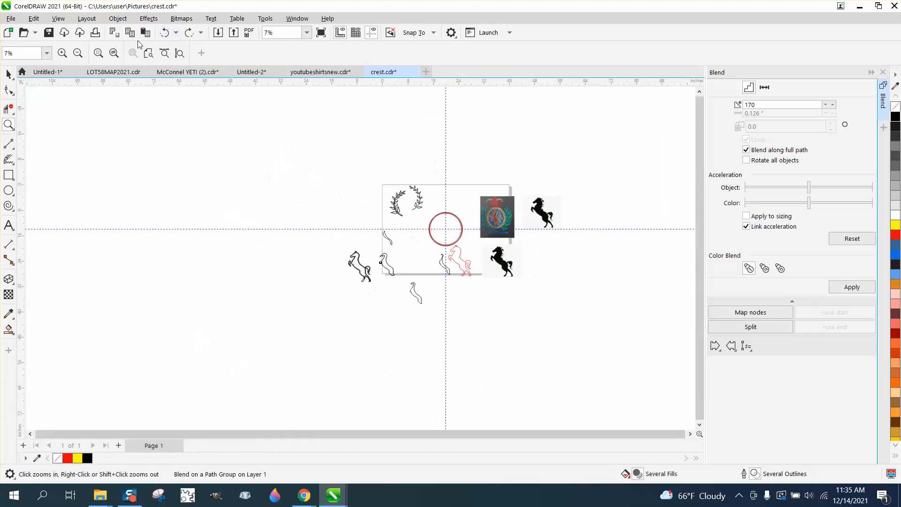
{"action": "left_click", "coordinate": [165, 33]}
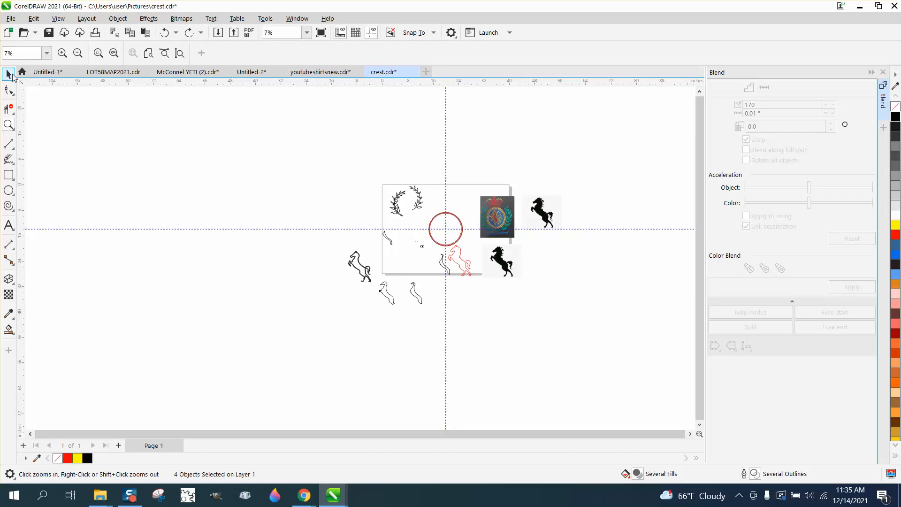
Move the next unused pair of dots down into the empty area above the two remaining lower horse contours.
{"action": "left_click", "coordinate": [11, 75]}
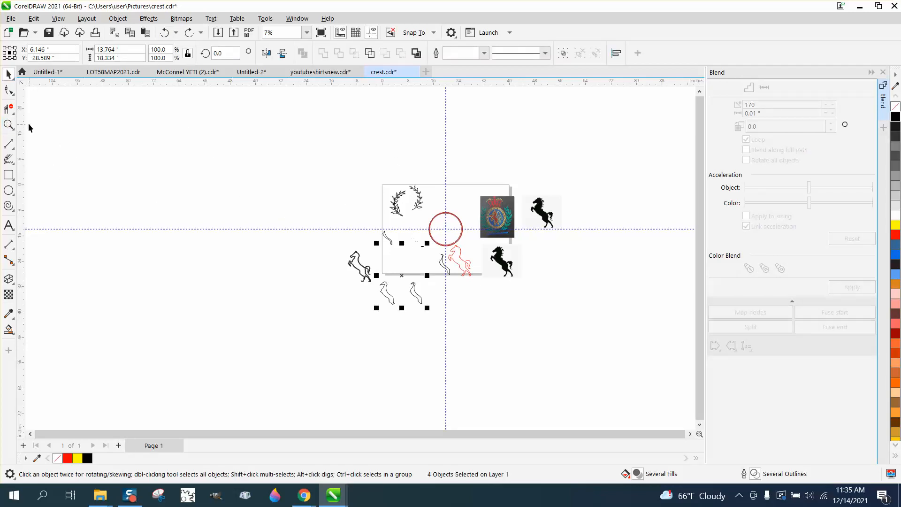
{"action": "left_click", "coordinate": [8, 124]}
{"action": "left_click_drag", "start_coordinate": [340, 246], "coordinate": [497, 302]}
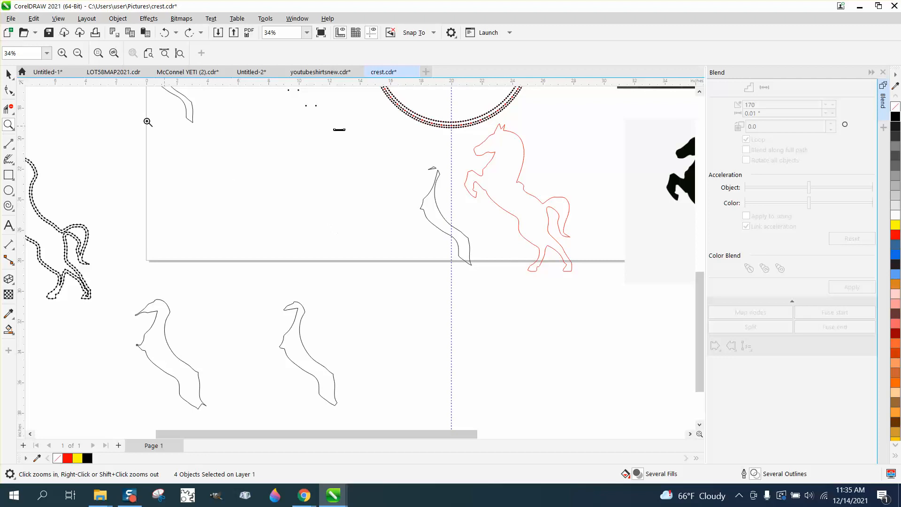
{"action": "left_click", "coordinate": [9, 73]}
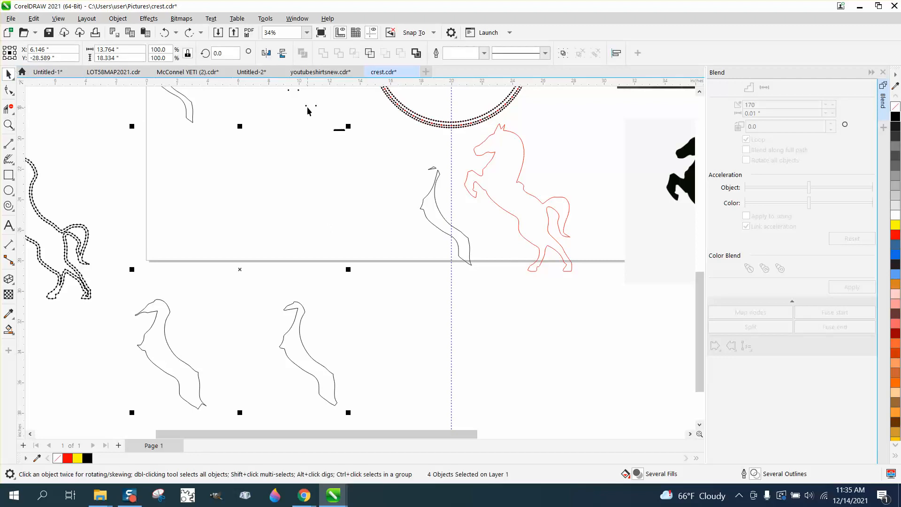
{"action": "left_click", "coordinate": [306, 106]}
{"action": "left_click", "coordinate": [317, 107], "text": "shift"}
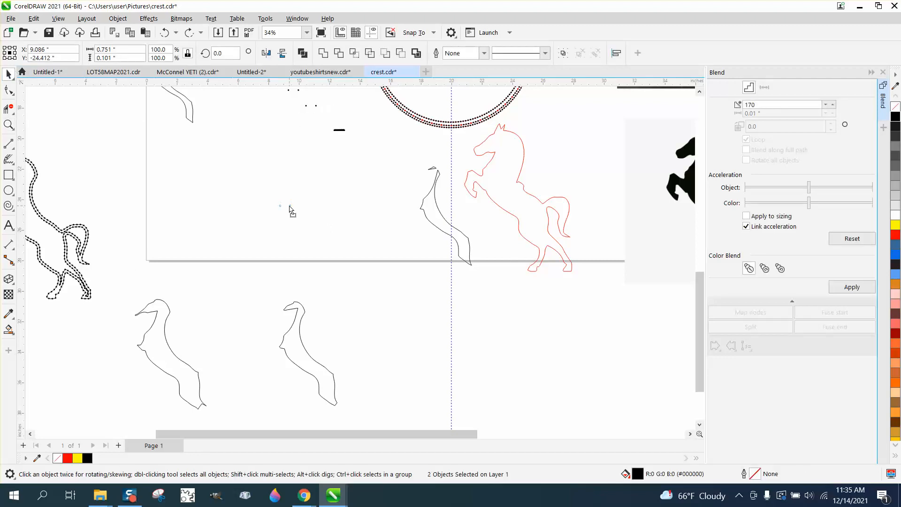
{"action": "left_click_drag", "start_coordinate": [291, 212], "coordinate": [292, 212]}
Blend the moved pair of dots with 150 steps.
{"action": "double_click", "coordinate": [750, 104]}
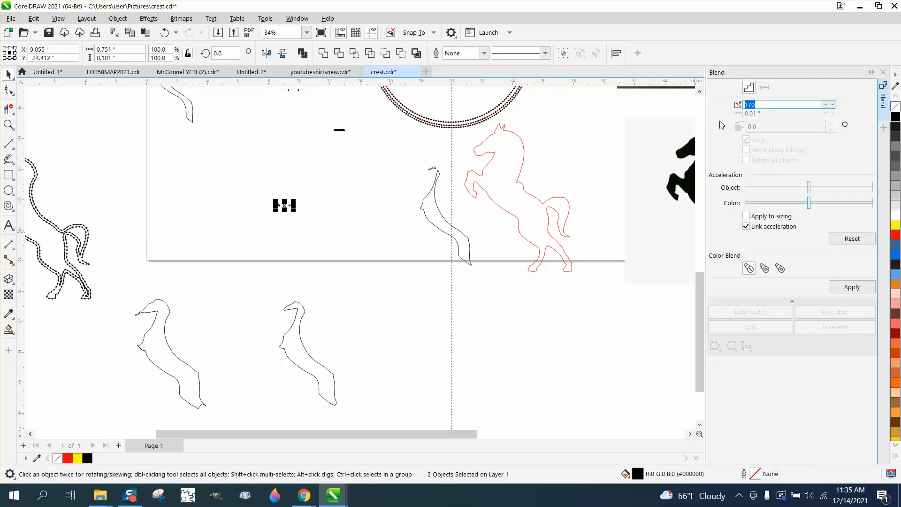
{"action": "type", "text": "01"}
{"action": "left_click", "coordinate": [867, 287]}
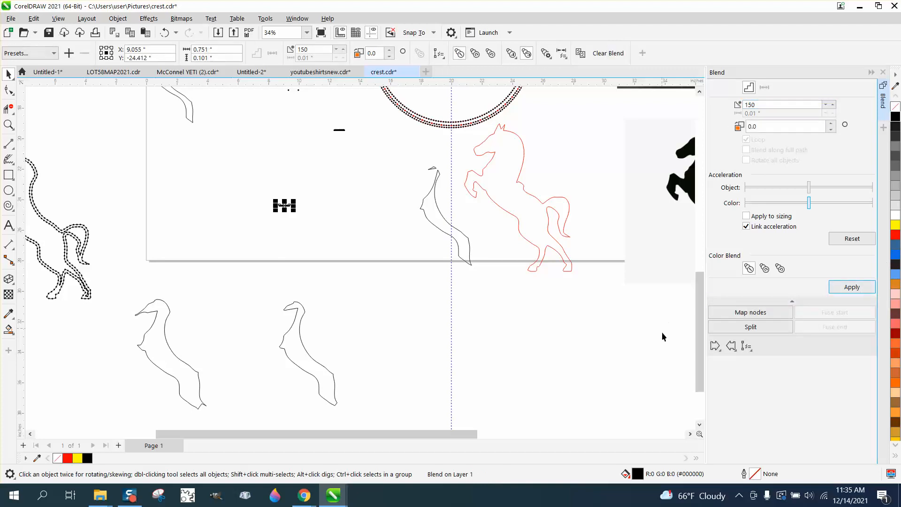
Assign the third horse contour as the 150-step blend's new path and spread the dots along the full path.
{"action": "left_click", "coordinate": [746, 346]}
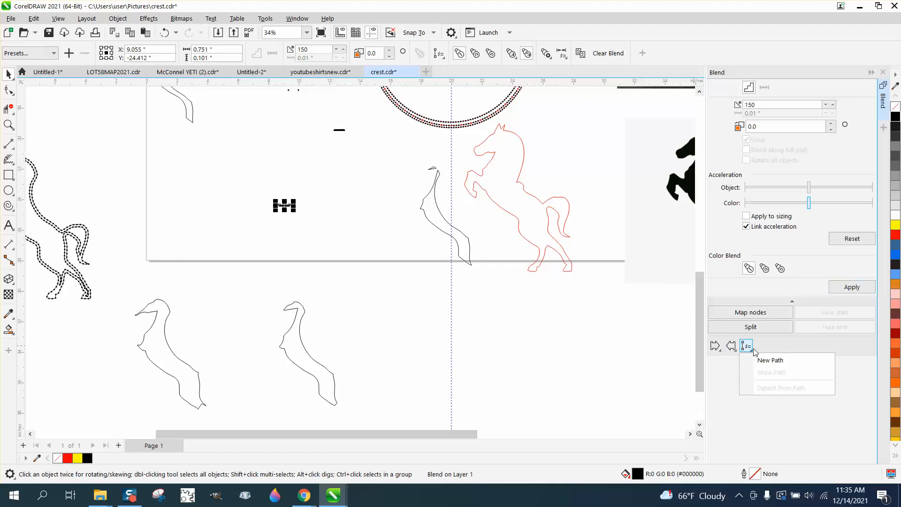
{"action": "left_click", "coordinate": [774, 365]}
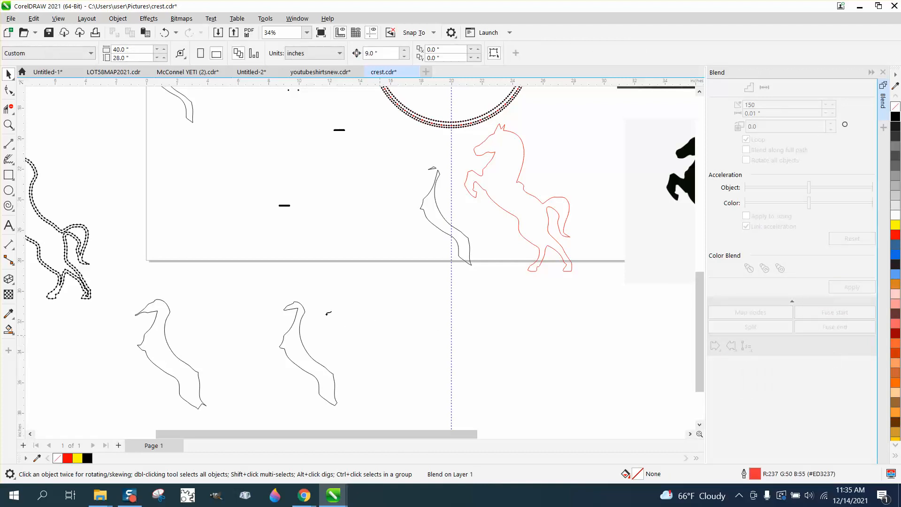
{"action": "left_click", "coordinate": [166, 302]}
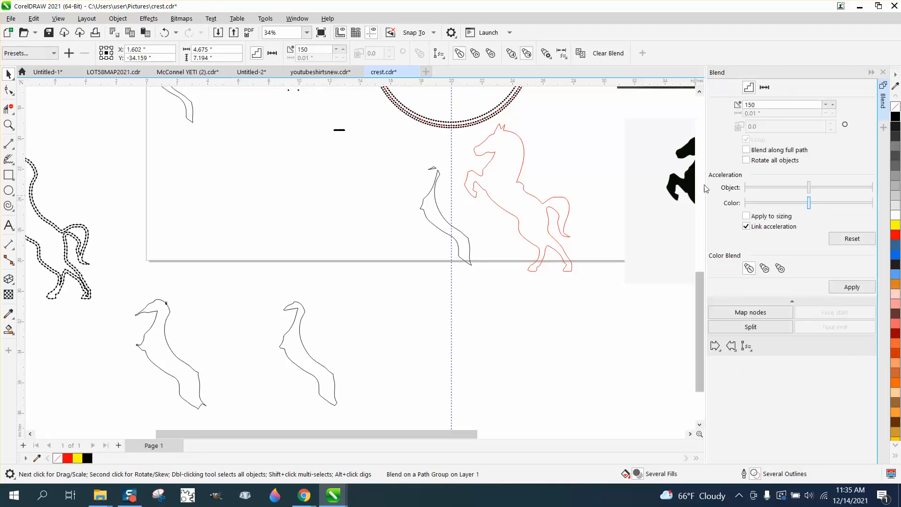
{"action": "left_click", "coordinate": [746, 150]}
{"action": "left_click", "coordinate": [850, 287]}
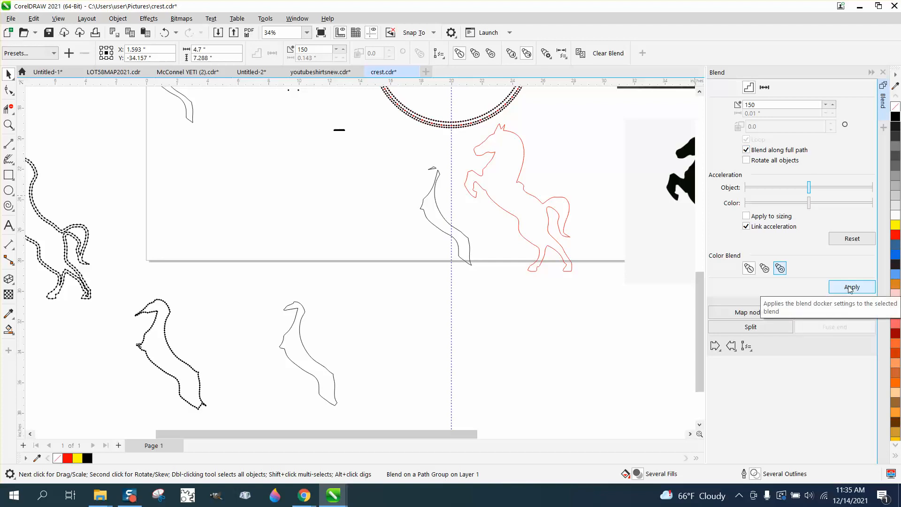
Move the 150-step dotted contour 9 inches up and 9 inches left into the dotted horse, and check the dot spacing.
{"action": "left_click", "coordinate": [160, 313]}
{"action": "key", "text": "Up"}
{"action": "key", "text": "Left"}
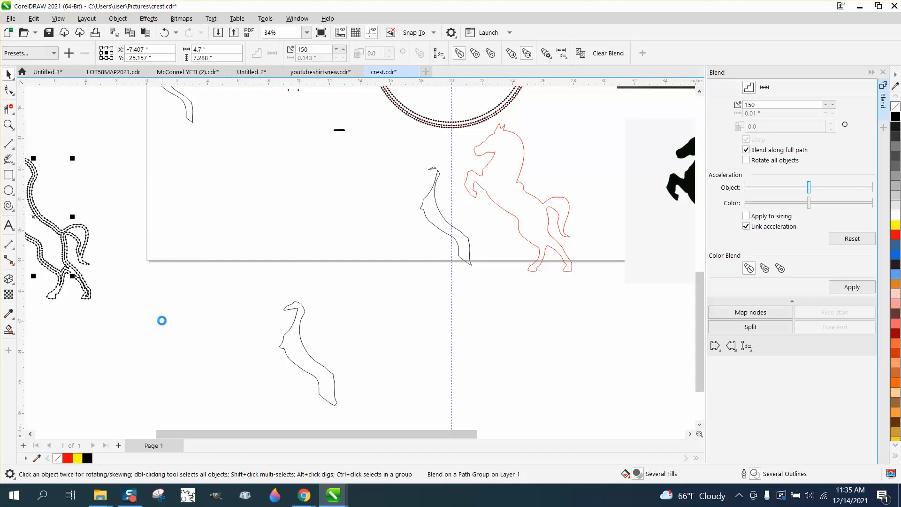
{"action": "scroll", "coordinate": [177, 322], "scroll_direction": "down", "scroll_amount": 1}
{"action": "left_click", "coordinate": [8, 124]}
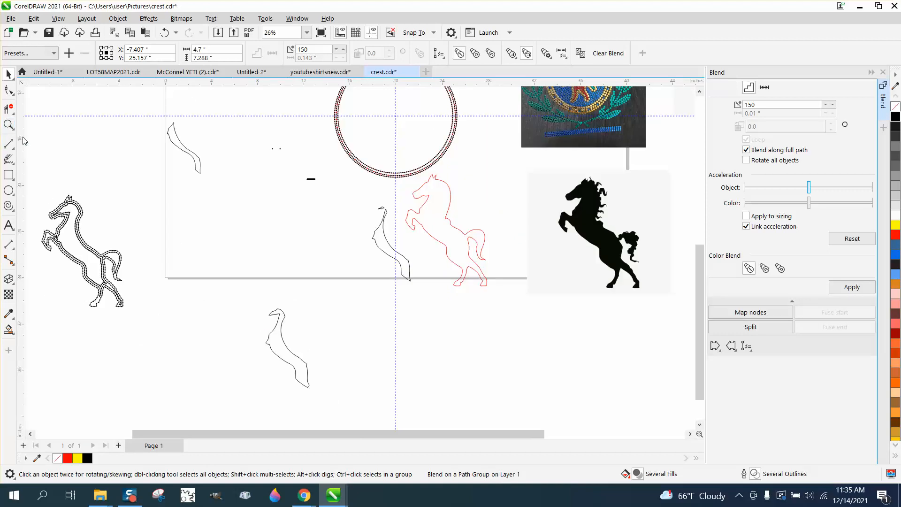
{"action": "left_click_drag", "start_coordinate": [47, 186], "coordinate": [143, 251]}
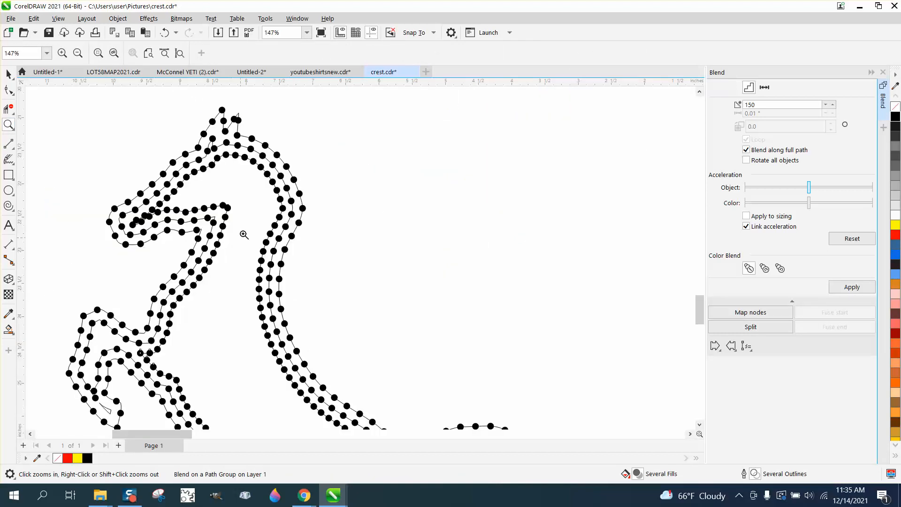
{"action": "scroll", "coordinate": [298, 139], "scroll_direction": "down", "scroll_amount": 3}
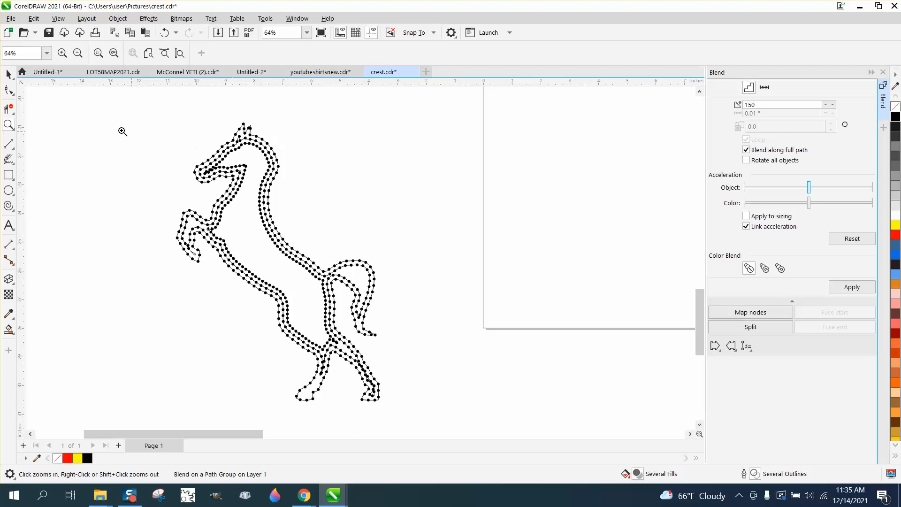
Select the whole dotted horse and break its blends apart from their contour paths.
{"action": "key", "text": "space"}
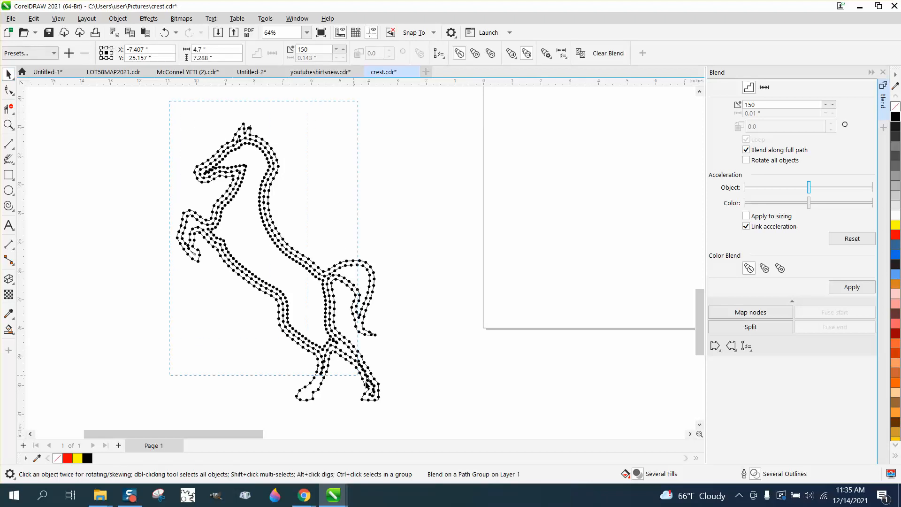
{"action": "scroll", "coordinate": [437, 426], "scroll_direction": "down", "scroll_amount": 2}
{"action": "key", "text": "ctrl+u"}
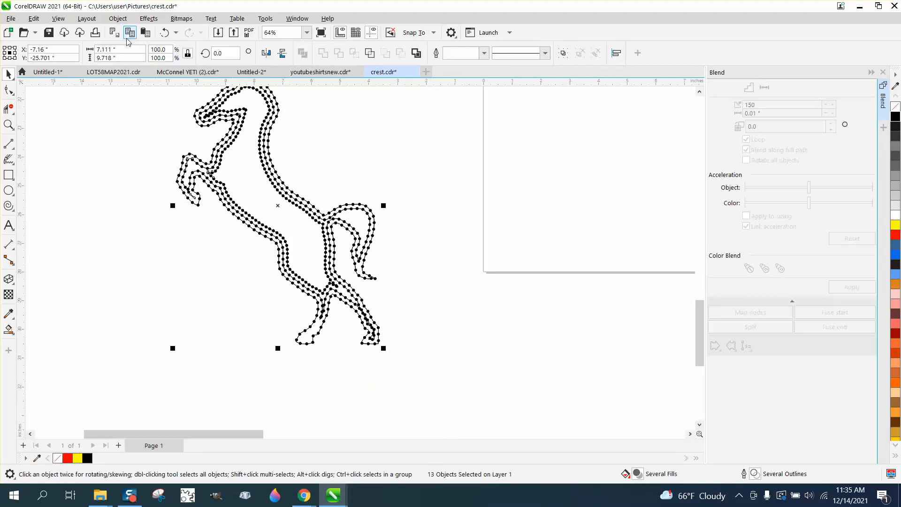
{"action": "left_click", "coordinate": [117, 18]}
{"action": "left_click", "coordinate": [165, 271]}
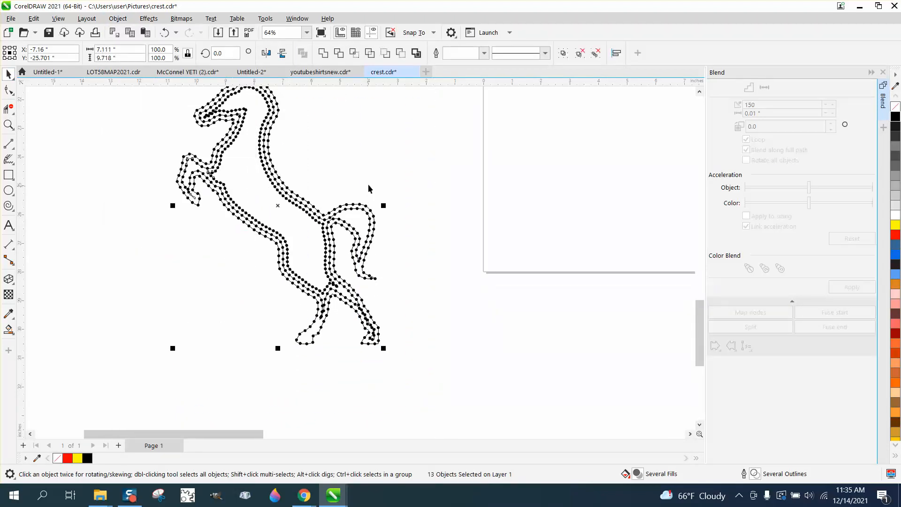
Delete the three hairline contour curves running through the dotted horse, keeping only the dots.
{"action": "left_click", "coordinate": [371, 186]}
{"action": "left_click", "coordinate": [8, 125]}
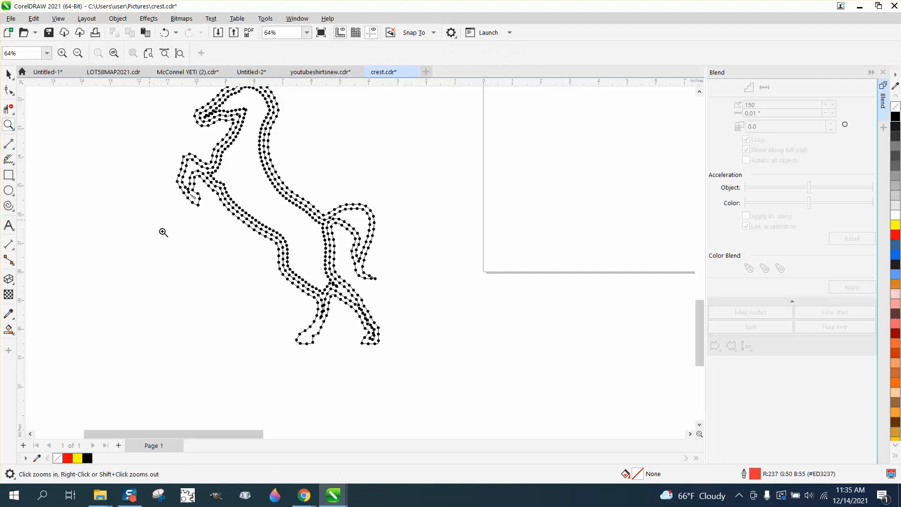
{"action": "left_click_drag", "start_coordinate": [251, 280], "coordinate": [438, 376]}
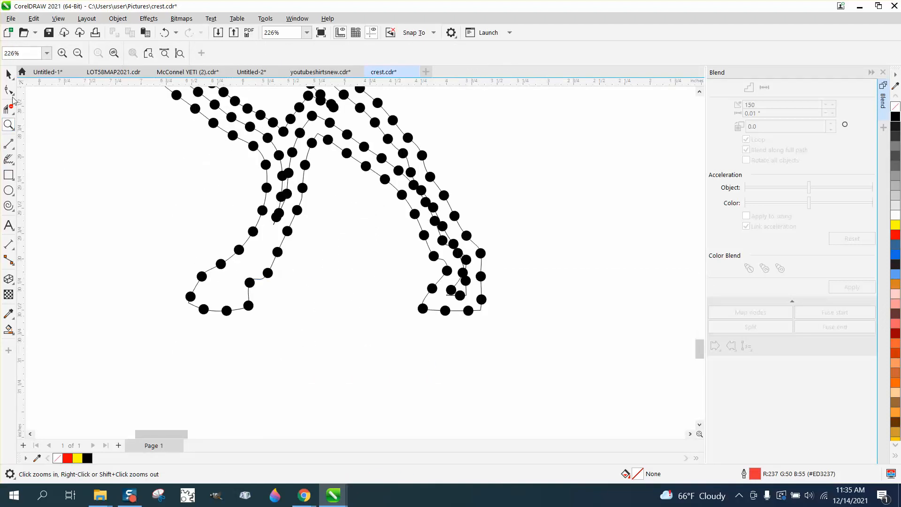
{"action": "left_click", "coordinate": [9, 74]}
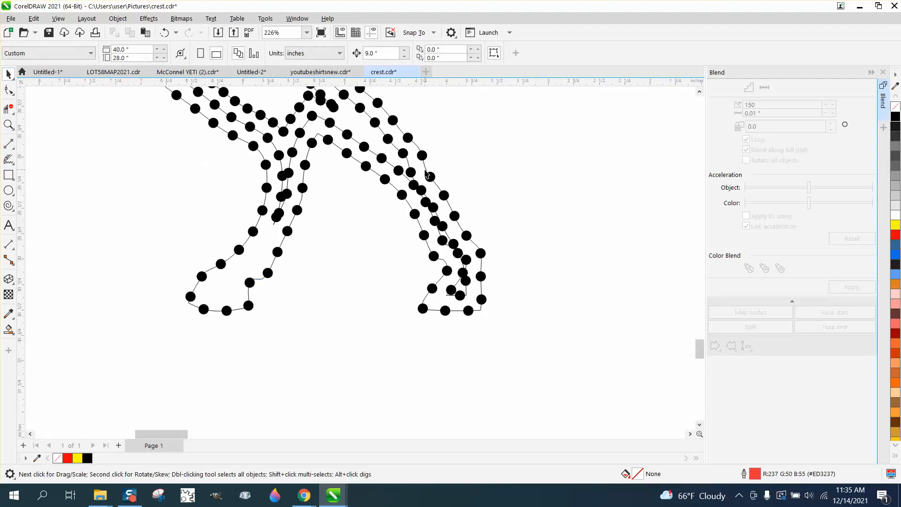
{"action": "left_click", "coordinate": [425, 169]}
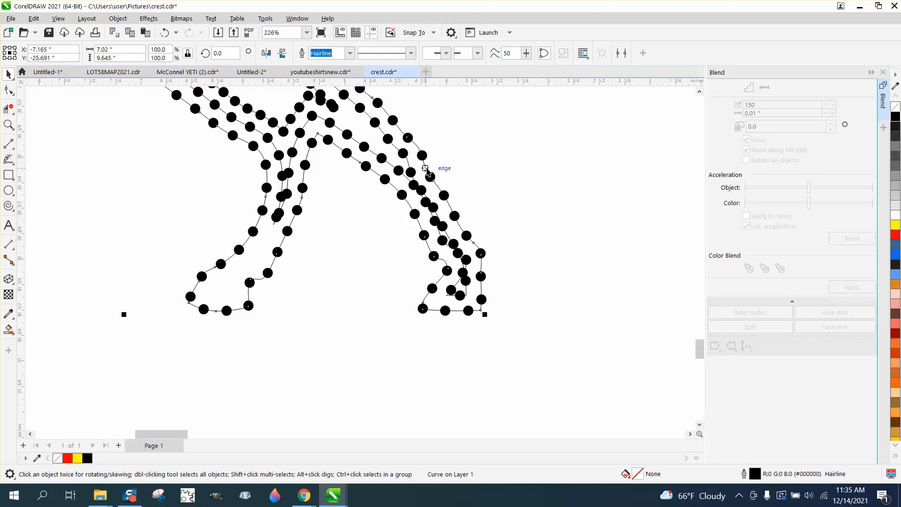
{"action": "key", "text": "Delete"}
{"action": "left_click", "coordinate": [410, 167]}
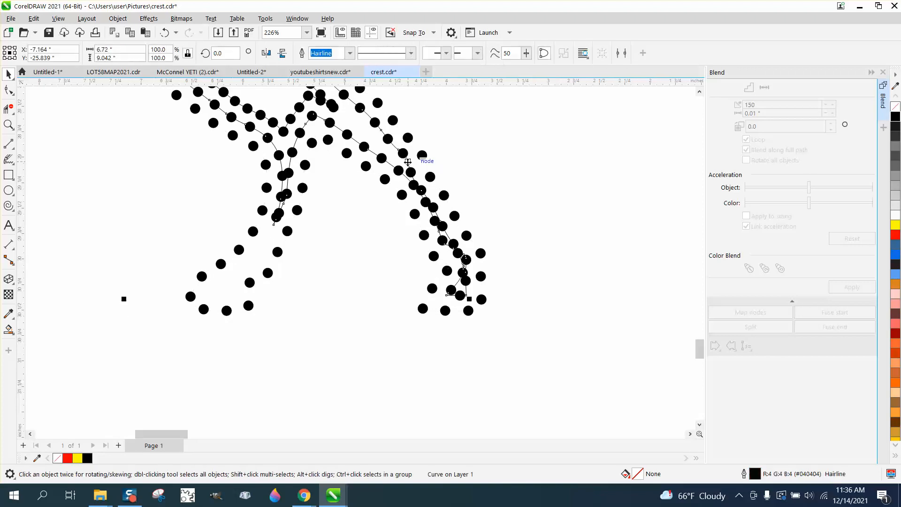
{"action": "key", "text": "Delete"}
{"action": "scroll", "coordinate": [402, 169], "scroll_direction": "down", "scroll_amount": 2}
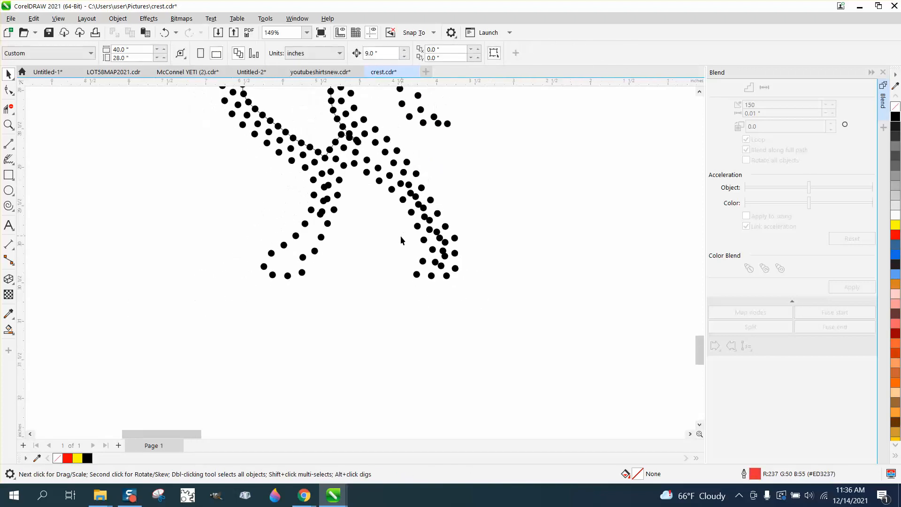
{"action": "left_click", "coordinate": [323, 157]}
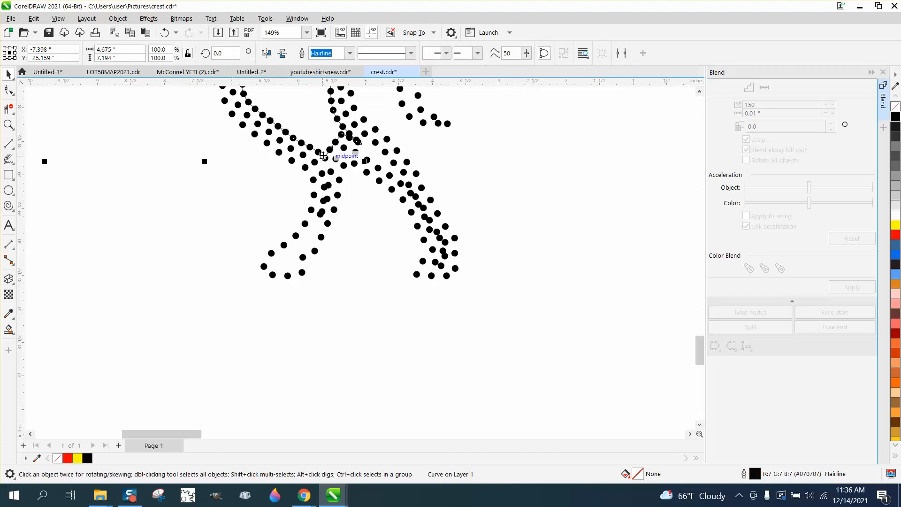
{"action": "key", "text": "Delete"}
Select the innermost dot group at the horse's mouth and ungroup all of its dots.
{"action": "scroll", "coordinate": [398, 263], "scroll_direction": "down", "scroll_amount": 1}
{"action": "scroll", "coordinate": [398, 262], "scroll_direction": "down", "scroll_amount": 5}
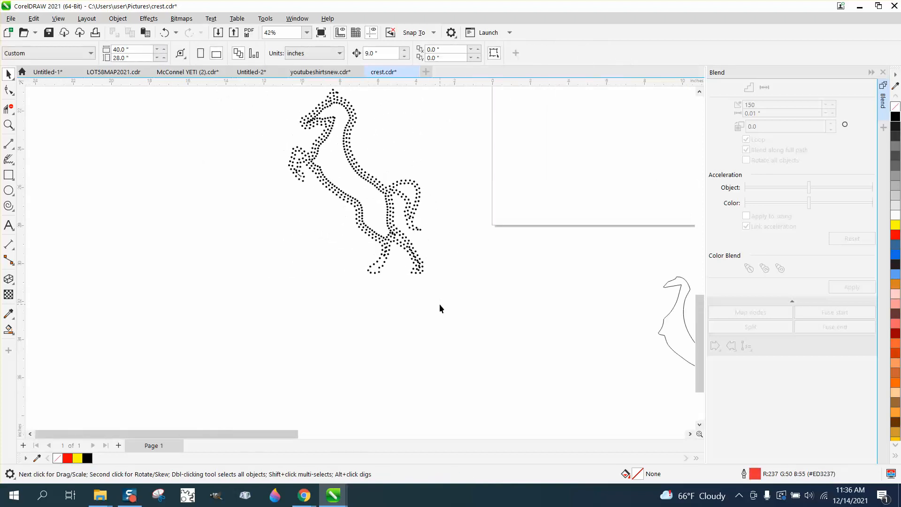
{"action": "left_click", "coordinate": [8, 124]}
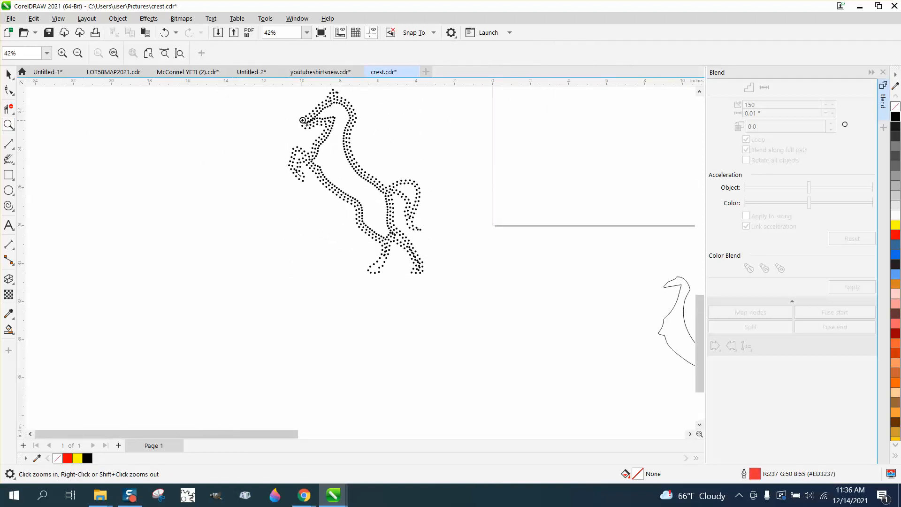
{"action": "left_click_drag", "start_coordinate": [302, 109], "coordinate": [409, 171]}
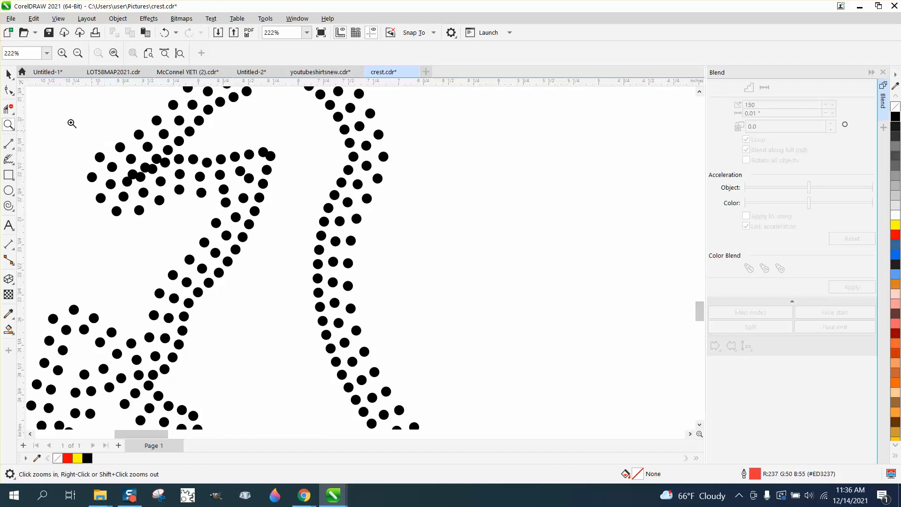
{"action": "left_click", "coordinate": [8, 75]}
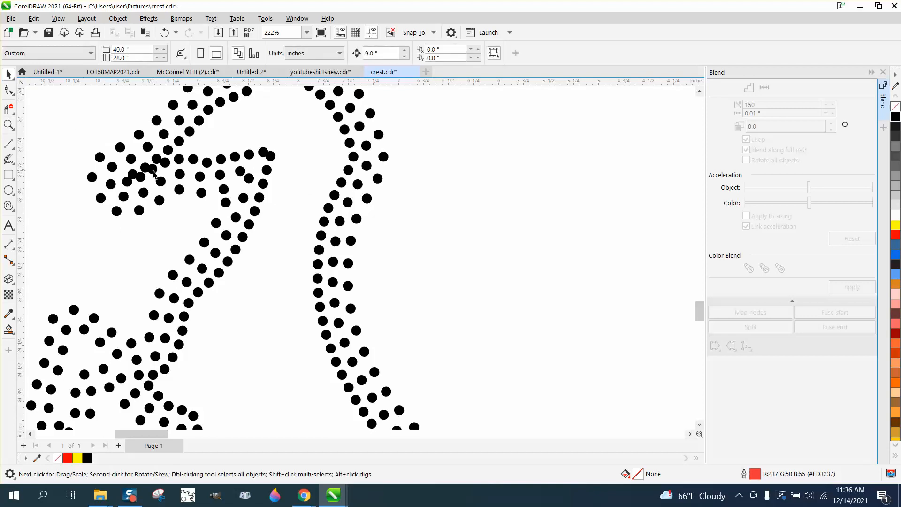
{"action": "left_click", "coordinate": [154, 174]}
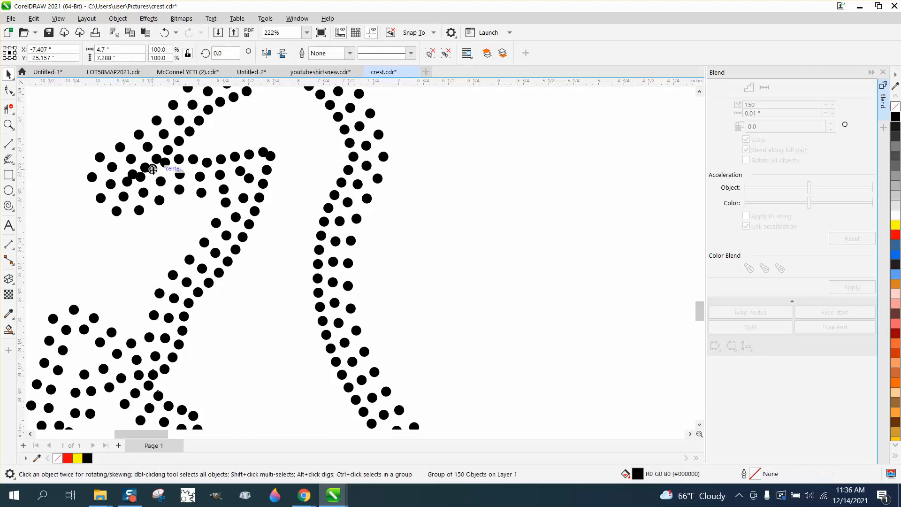
{"action": "left_click", "coordinate": [126, 21]}
{"action": "mouse_move", "coordinate": [133, 206]}
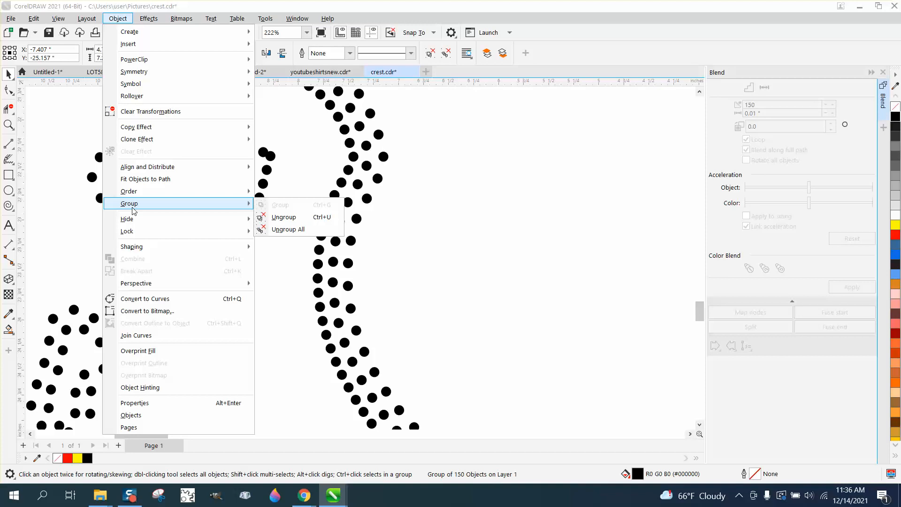
{"action": "left_click", "coordinate": [281, 229]}
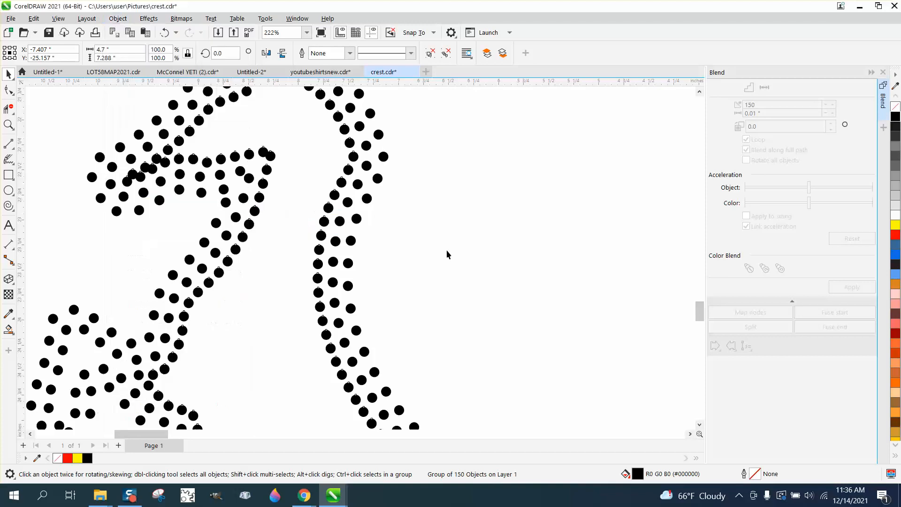
Delete the overlapping inner dots at the mouth and throat corner, and reposition the crowded mouth dots for even spacing.
{"action": "left_click", "coordinate": [141, 179]}
{"action": "key", "text": "Delete"}
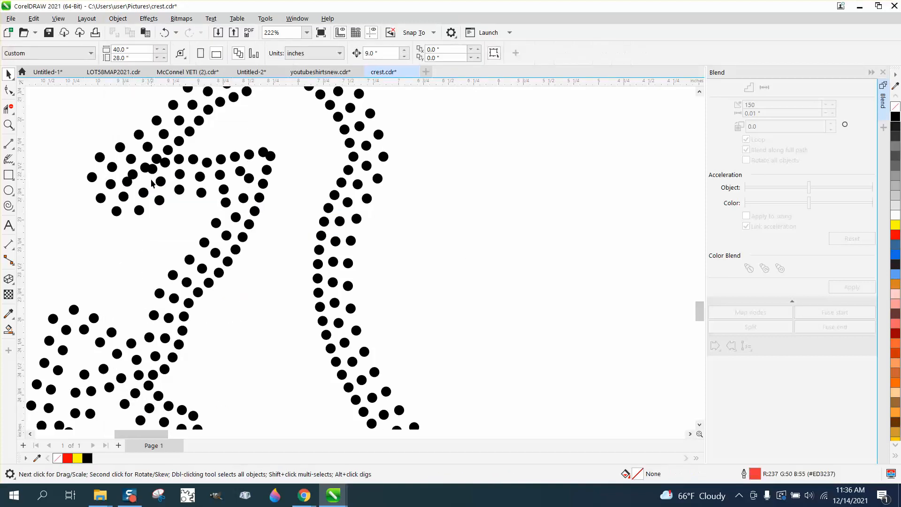
{"action": "left_click", "coordinate": [152, 169]}
{"action": "key", "text": "Delete"}
{"action": "left_click", "coordinate": [130, 182]}
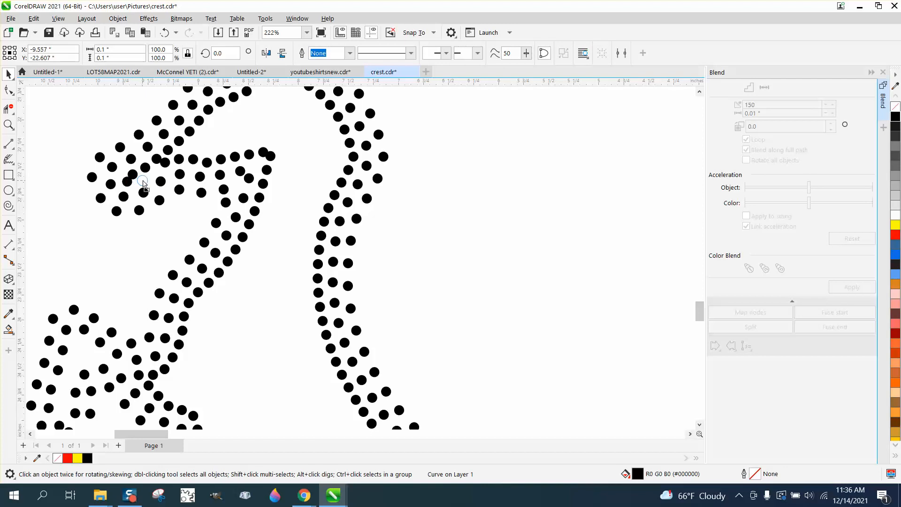
{"action": "left_click_drag", "start_coordinate": [143, 181], "coordinate": [165, 168]}
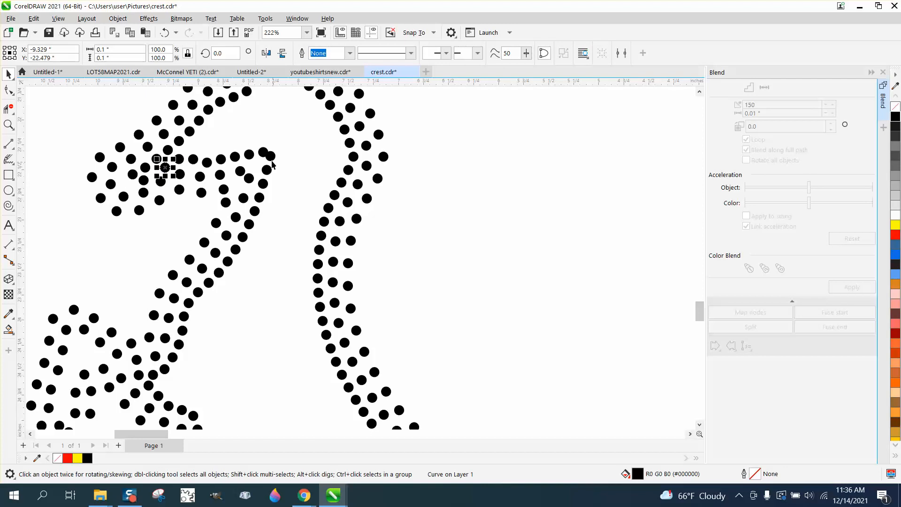
{"action": "left_click", "coordinate": [271, 158]}
{"action": "key", "text": "Delete"}
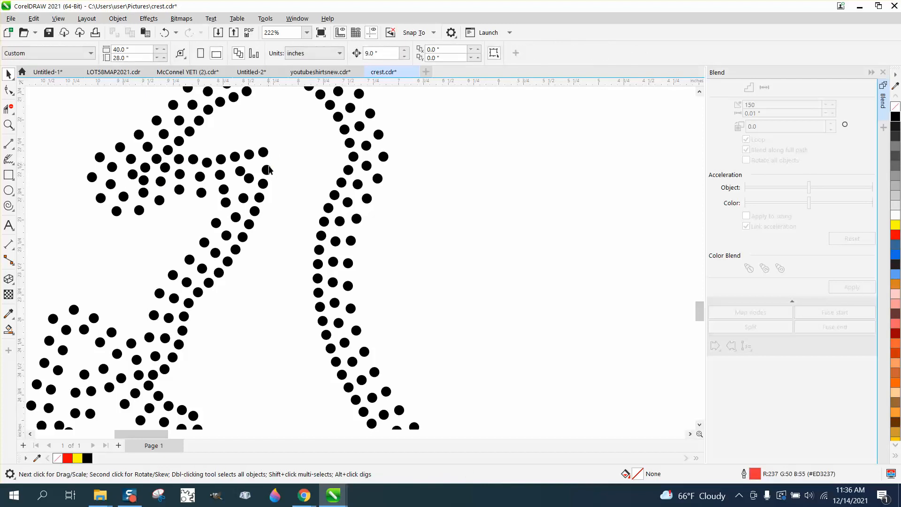
Remove the small leftover contour curve inside the raised front hoof and review the whole dotted horse.
{"action": "scroll", "coordinate": [269, 170], "scroll_direction": "down", "scroll_amount": 3}
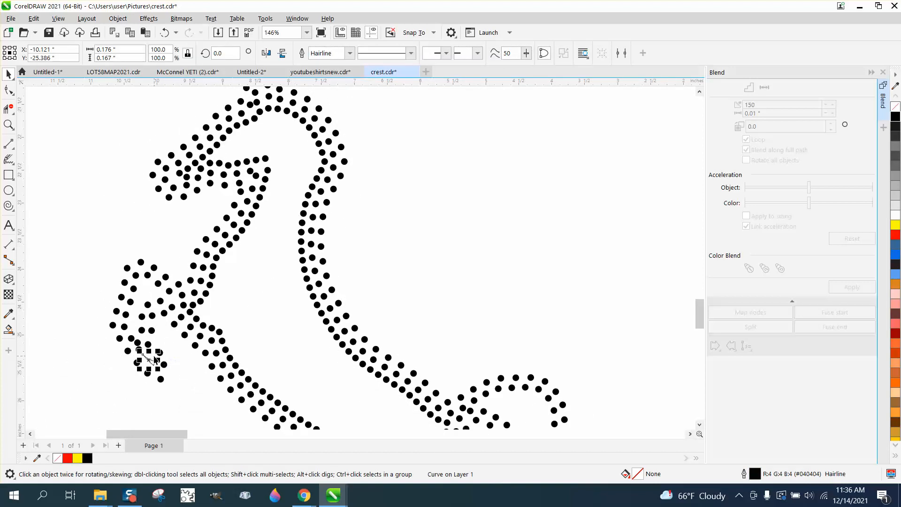
{"action": "scroll", "coordinate": [161, 340], "scroll_direction": "down", "scroll_amount": 2}
{"action": "scroll", "coordinate": [163, 310], "scroll_direction": "down", "scroll_amount": 7}
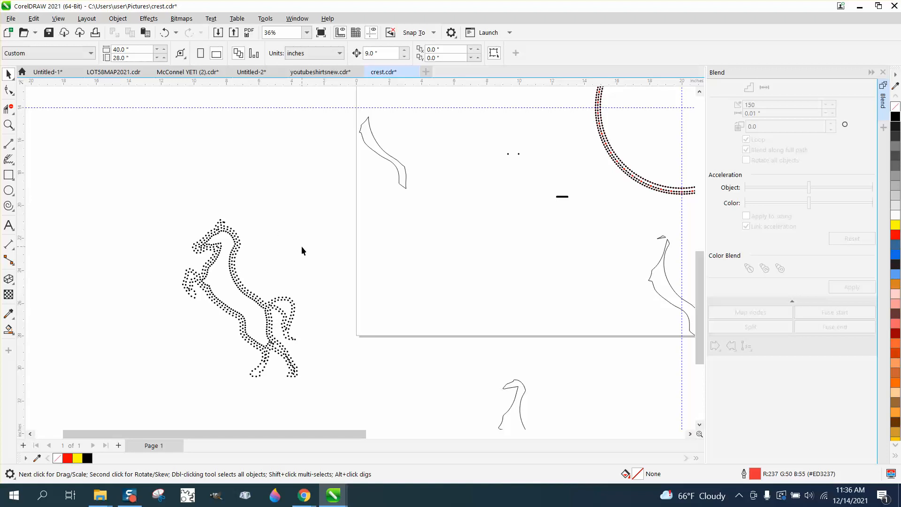
{"action": "scroll", "coordinate": [310, 248], "scroll_direction": "down", "scroll_amount": 1}
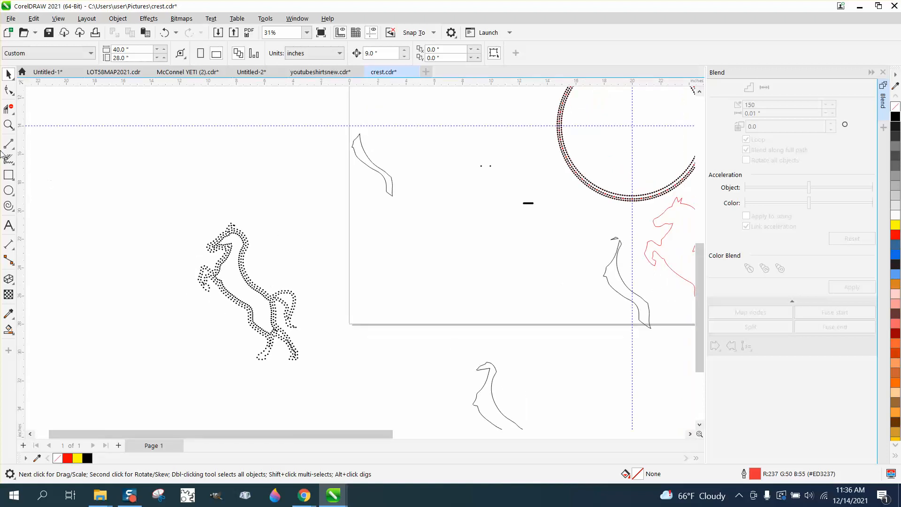
Select the middle dot group in the hind leg and ungroup it.
{"action": "left_click", "coordinate": [8, 124]}
{"action": "left_click_drag", "start_coordinate": [196, 230], "coordinate": [333, 367]}
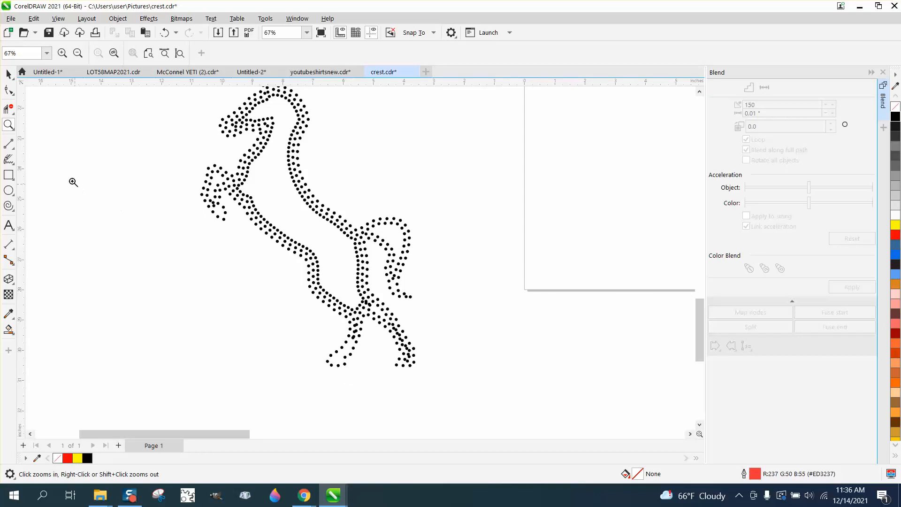
{"action": "left_click_drag", "start_coordinate": [288, 286], "coordinate": [505, 410]}
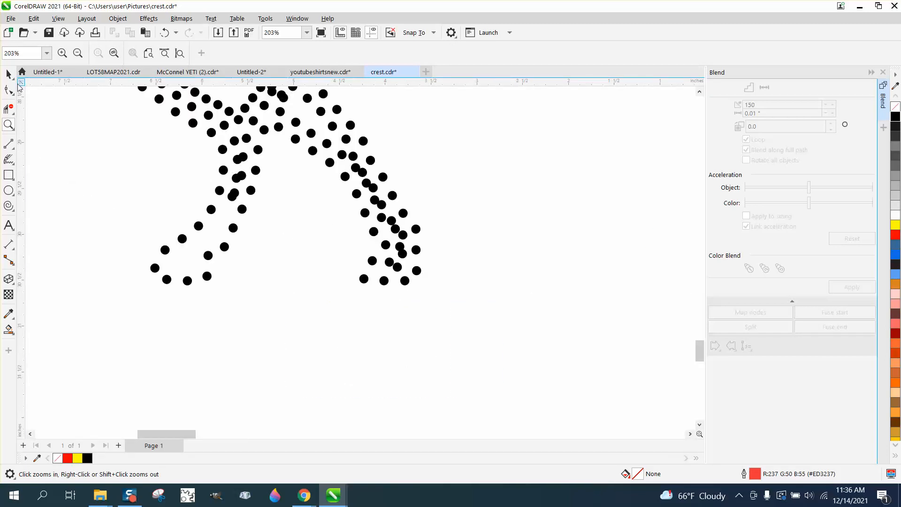
{"action": "left_click", "coordinate": [9, 90]}
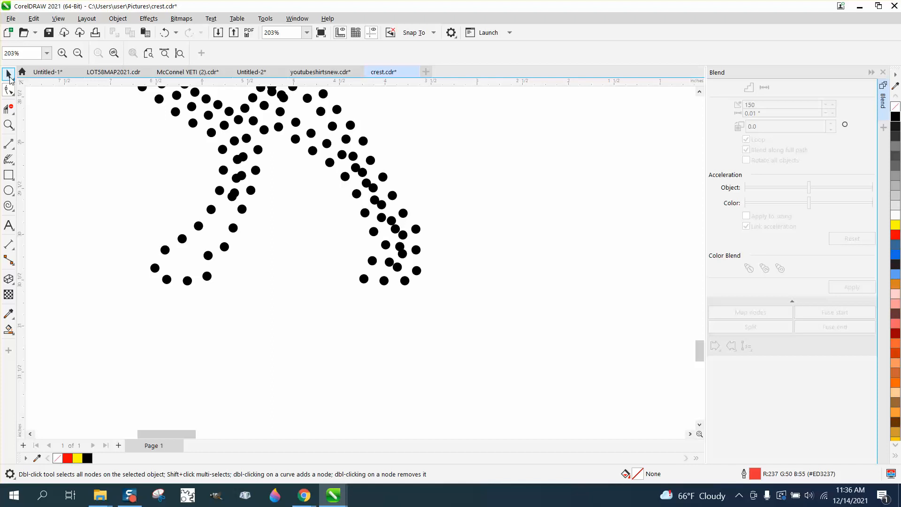
{"action": "left_click", "coordinate": [10, 74]}
{"action": "left_click", "coordinate": [233, 197]}
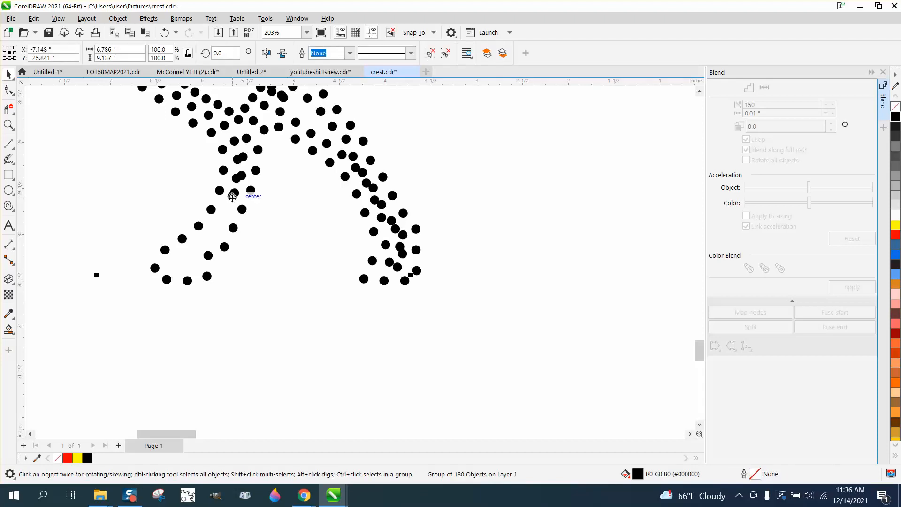
{"action": "left_click", "coordinate": [118, 18]}
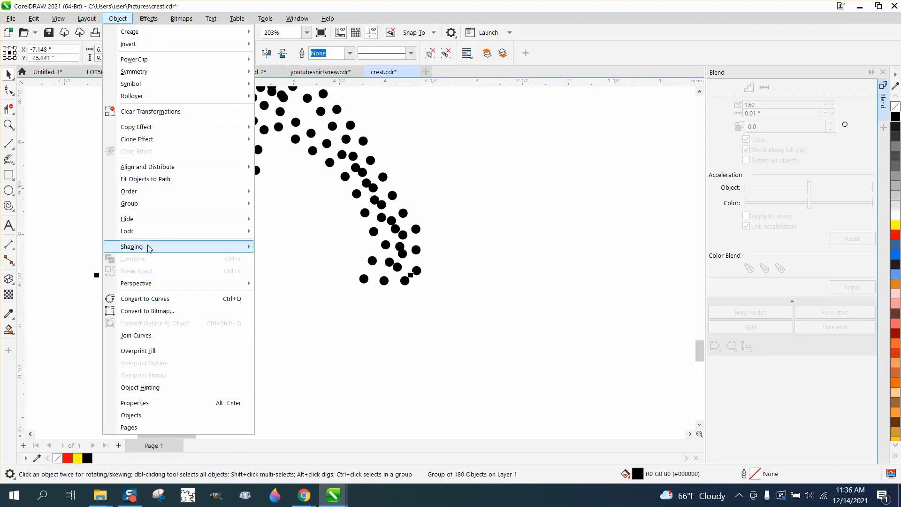
{"action": "mouse_move", "coordinate": [145, 203]}
{"action": "left_click", "coordinate": [282, 216]}
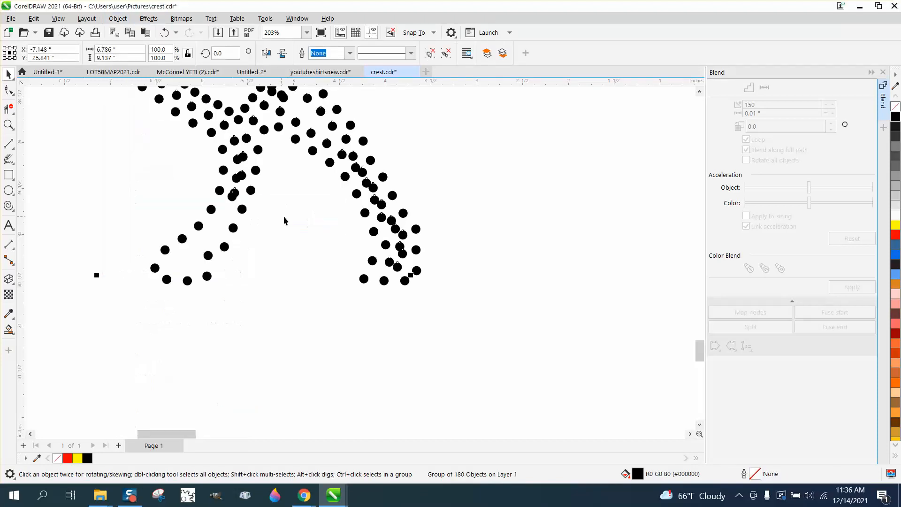
Move the overlapping dot from the rear hind leg's middle row down into the empty space near its hoof.
{"action": "left_click", "coordinate": [249, 203]}
{"action": "left_click", "coordinate": [233, 199]}
{"action": "key", "text": "F10"}
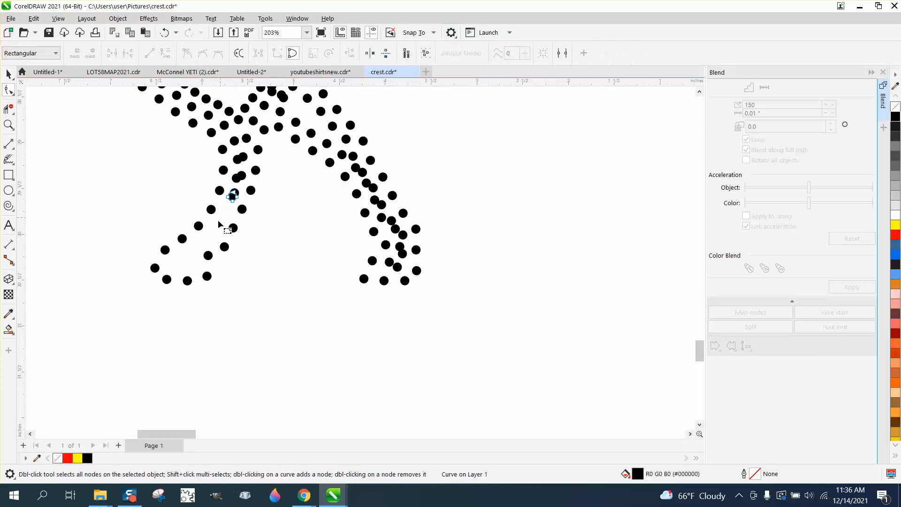
{"action": "left_click", "coordinate": [9, 76]}
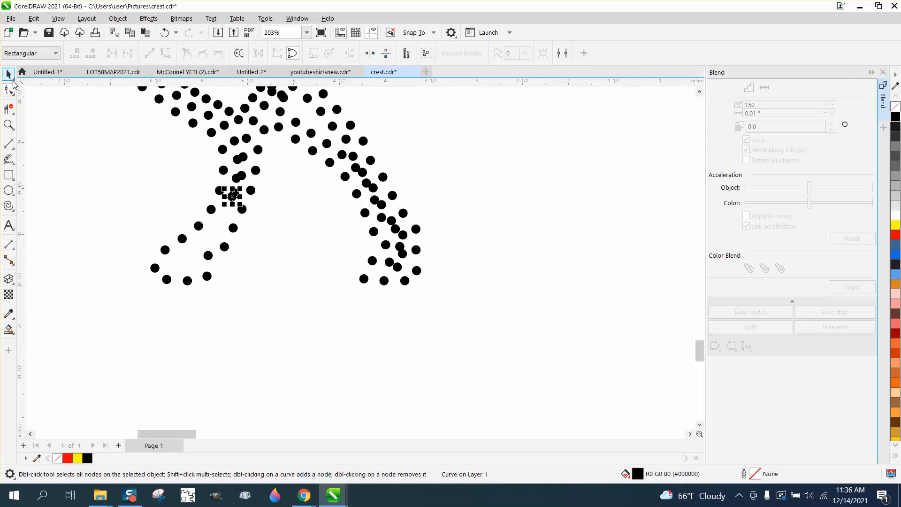
{"action": "left_click_drag", "start_coordinate": [233, 193], "coordinate": [195, 246]}
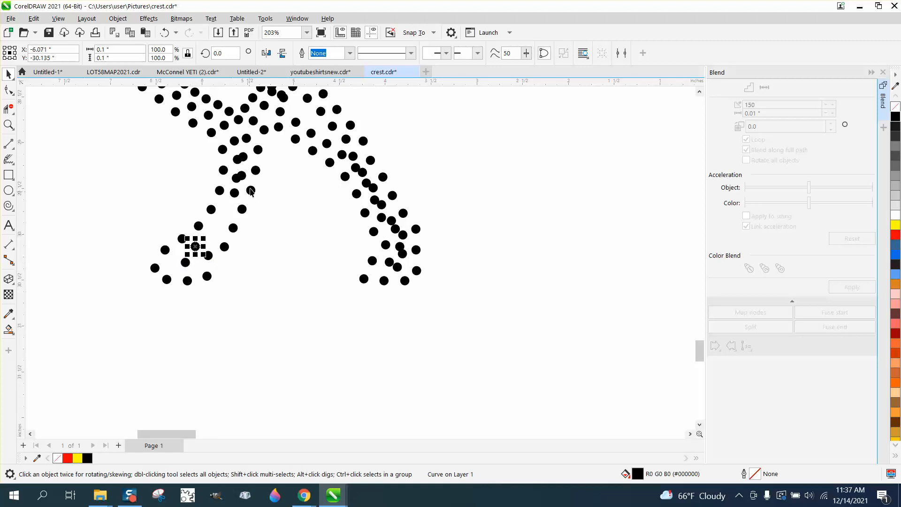
{"action": "left_click", "coordinate": [249, 203]}
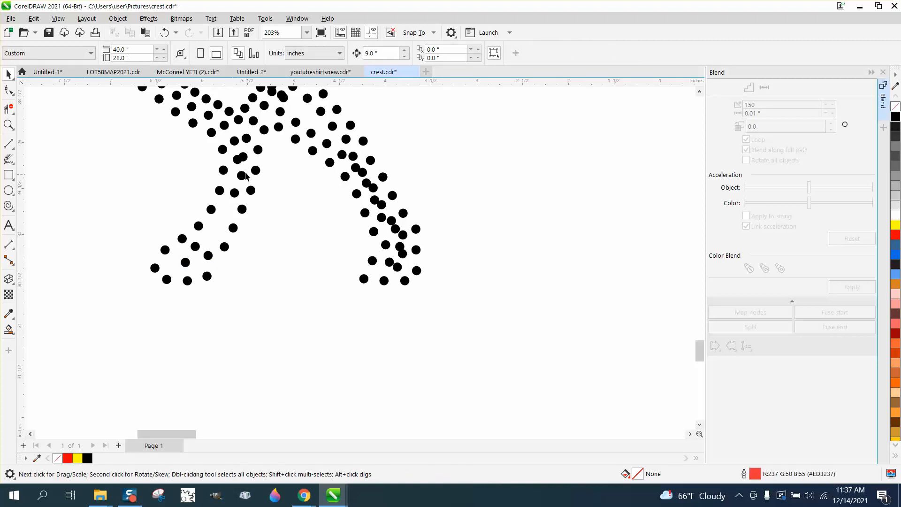
Delete the overlapping dot higher in the rear hind leg and fill the leg's middle row with evenly spaced dots.
{"action": "left_click", "coordinate": [237, 159]}
{"action": "key", "text": "Delete"}
{"action": "left_click", "coordinate": [198, 247]}
{"action": "left_click_drag", "start_coordinate": [201, 248], "coordinate": [226, 206]}
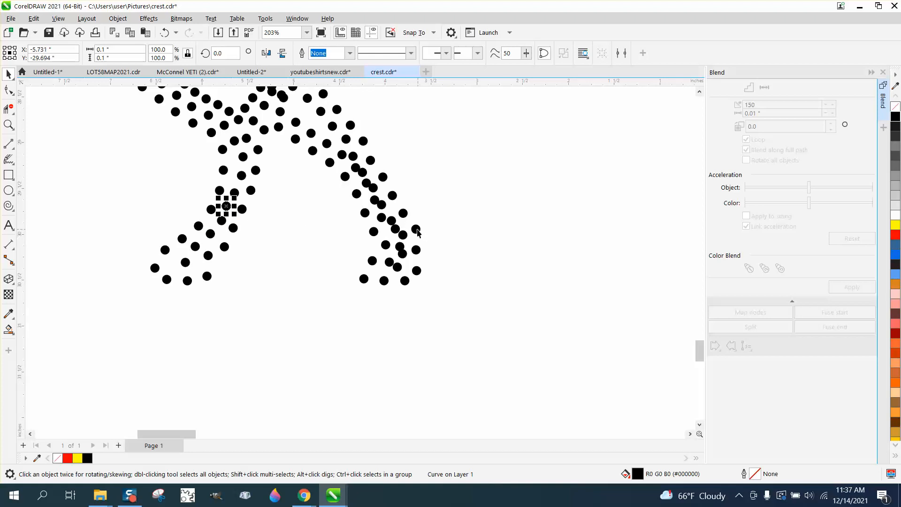
Undo the accidental move of the outer dot group, then copy a single hind-leg dot below the hooves and duplicate it sideways.
{"action": "left_click_drag", "start_coordinate": [418, 234], "coordinate": [488, 205]}
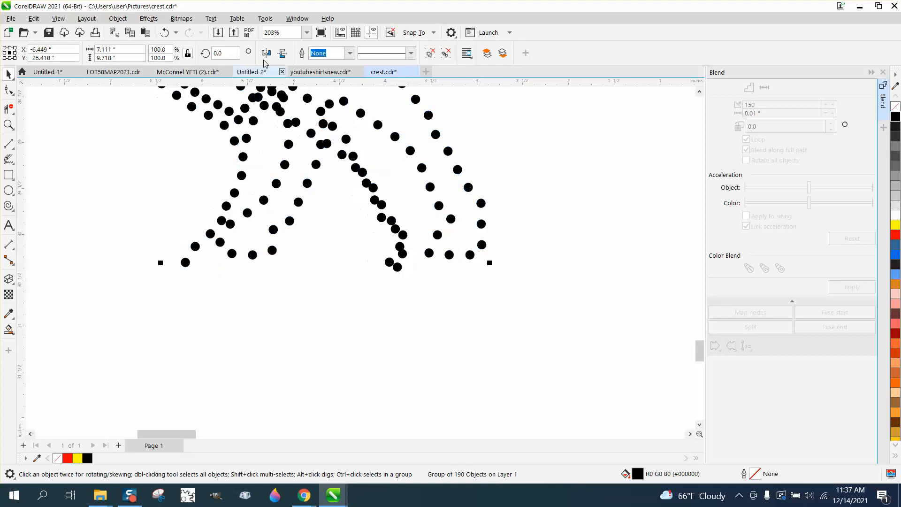
{"action": "left_click", "coordinate": [167, 34]}
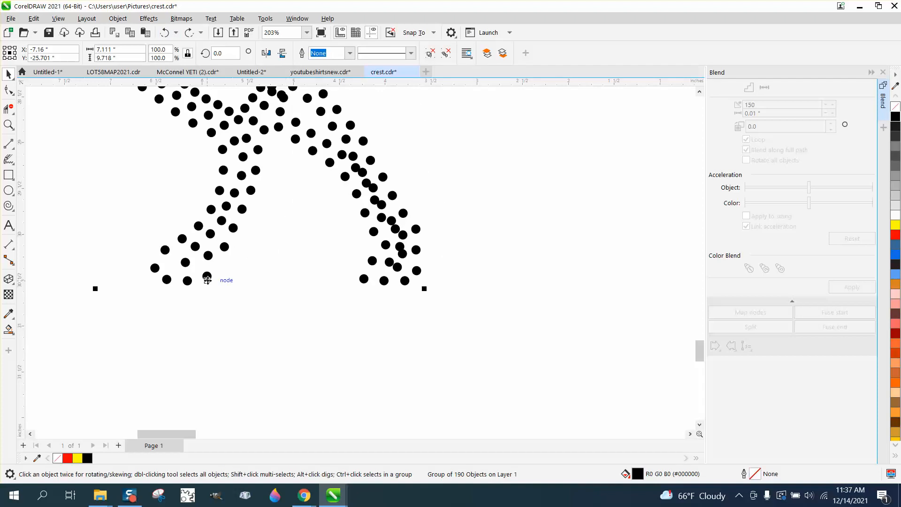
{"action": "left_click", "coordinate": [211, 234], "text": "ctrl"}
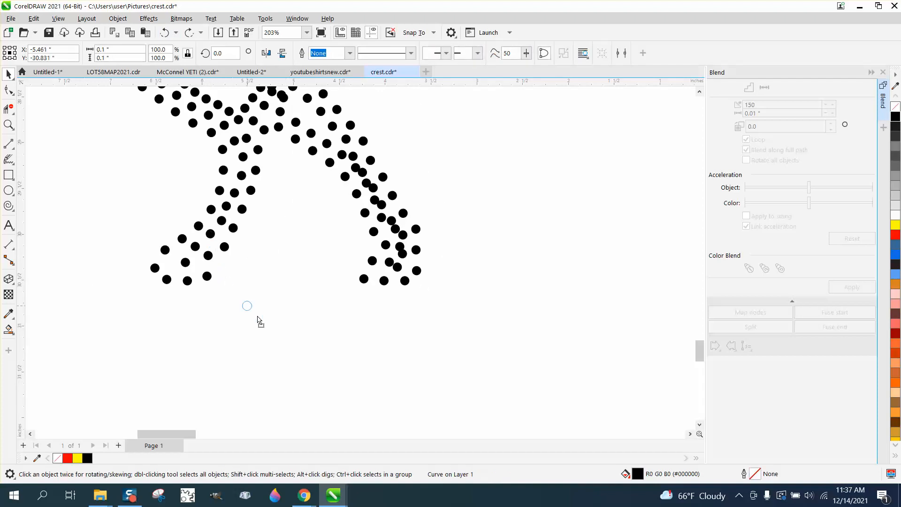
{"action": "left_click_drag", "start_coordinate": [258, 321], "coordinate": [286, 317]}
Repeat the dot duplication six times to form a row of spare dots below the hooves, and place another dot within the row.
{"action": "key", "text": "ctrl+r"}
{"action": "key", "text": "ctrl+r"}
{"action": "key", "text": "ctrl+r"}
{"action": "key", "text": "ctrl+r"}
{"action": "key", "text": "ctrl+r"}
{"action": "key", "text": "ctrl+r"}
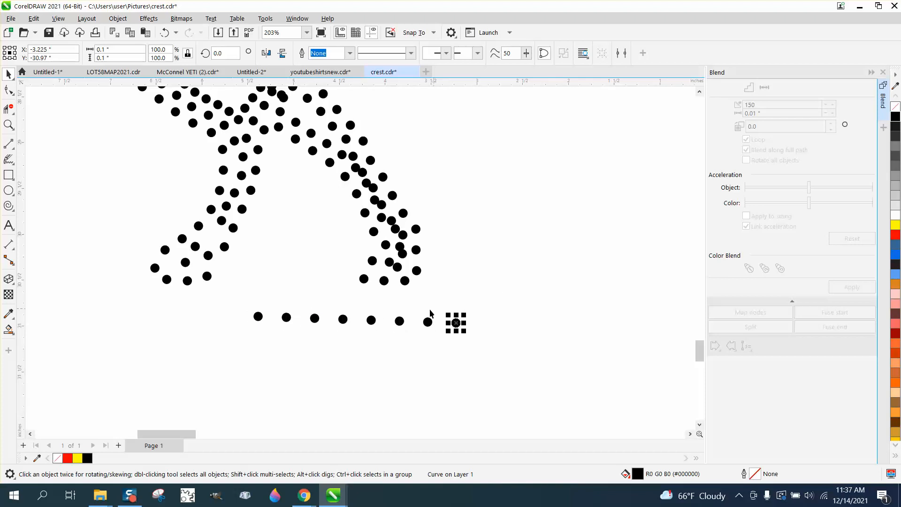
{"action": "left_click_drag", "start_coordinate": [455, 327], "coordinate": [389, 323]}
{"action": "scroll", "coordinate": [397, 323], "scroll_direction": "down", "scroll_amount": 5}
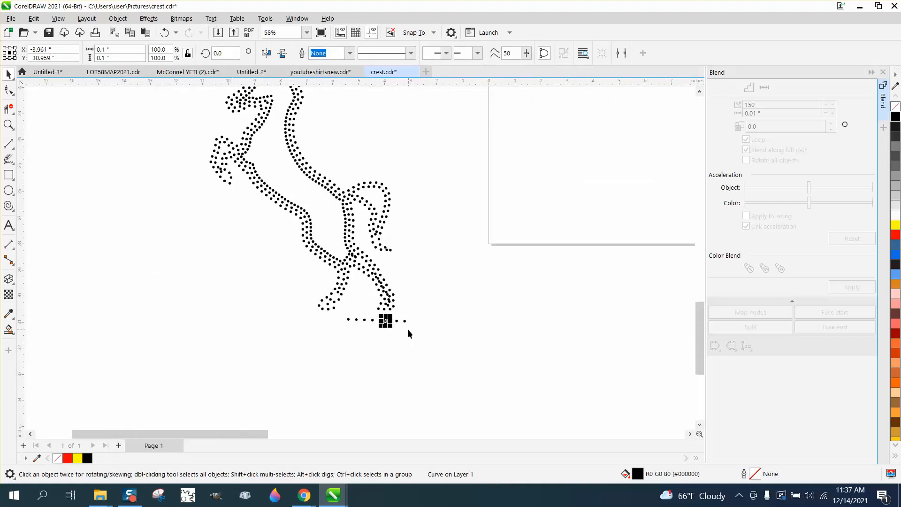
{"action": "left_click", "coordinate": [9, 125]}
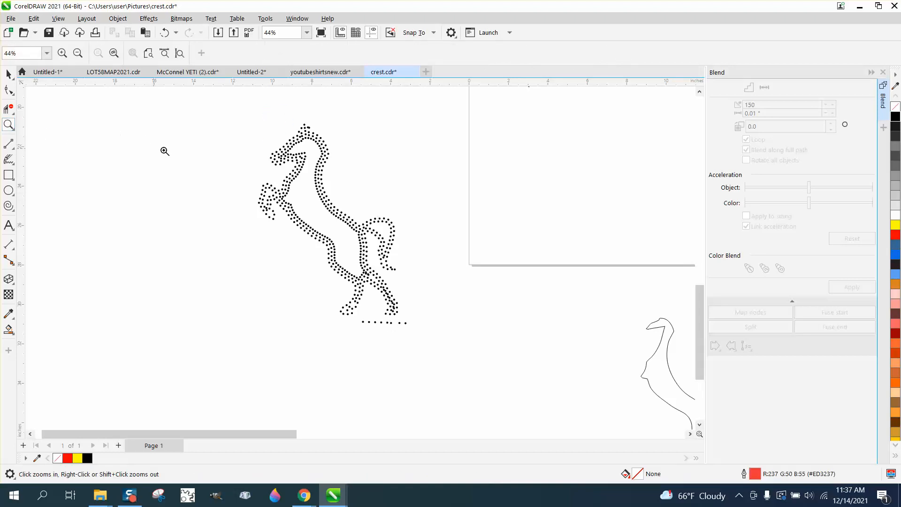